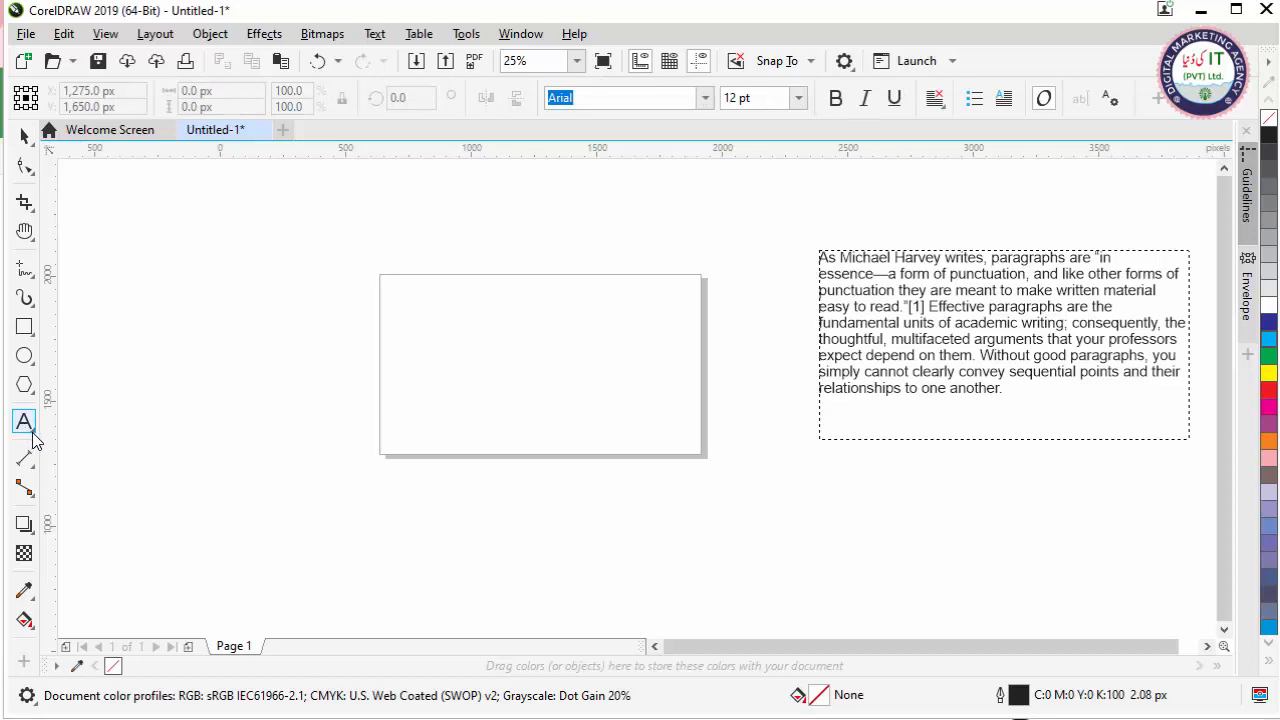
# Start an artistic text object just outside the blank page's left edge using the Text tool.
pyautogui.click(35, 433)
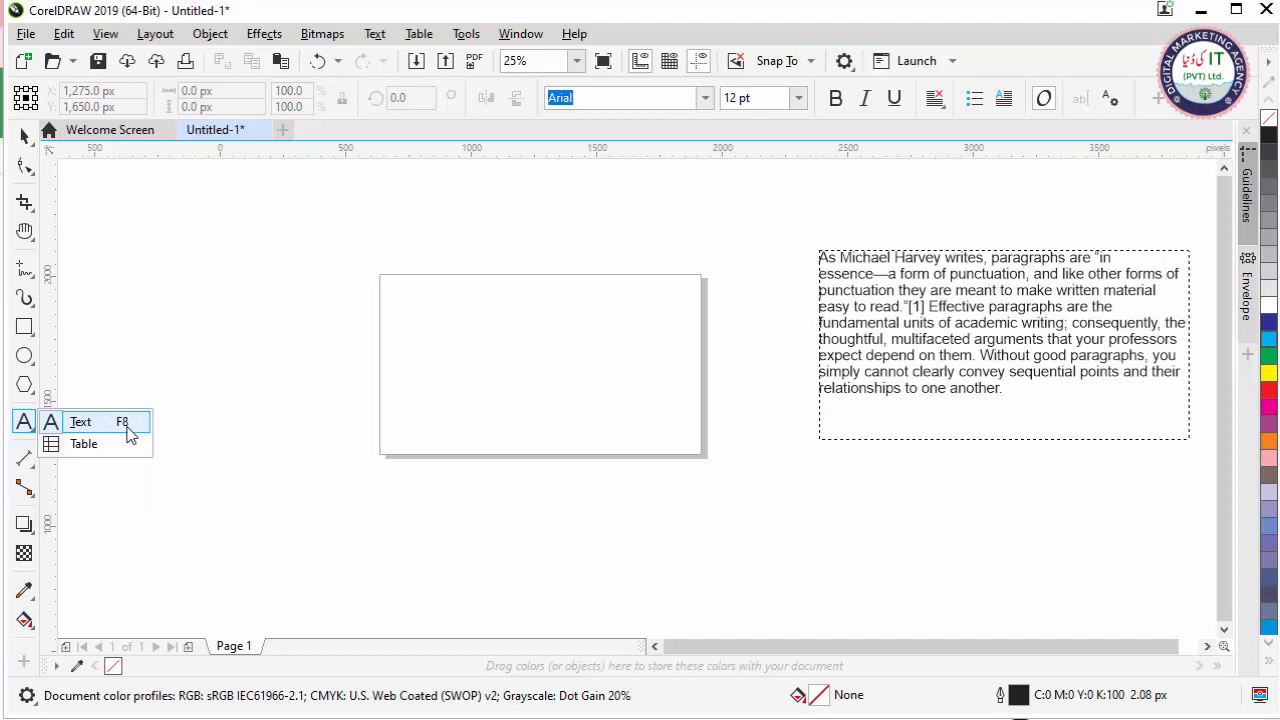
pyautogui.click(46, 140)
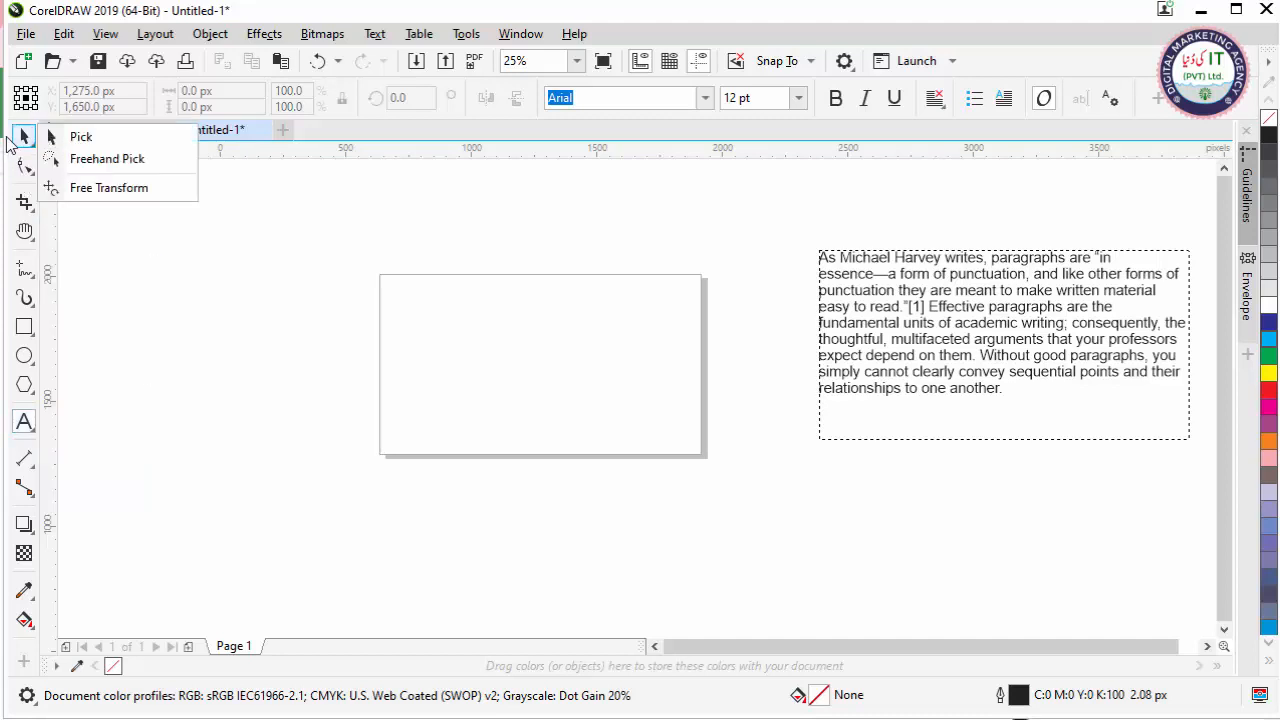
pyautogui.click(52, 137)
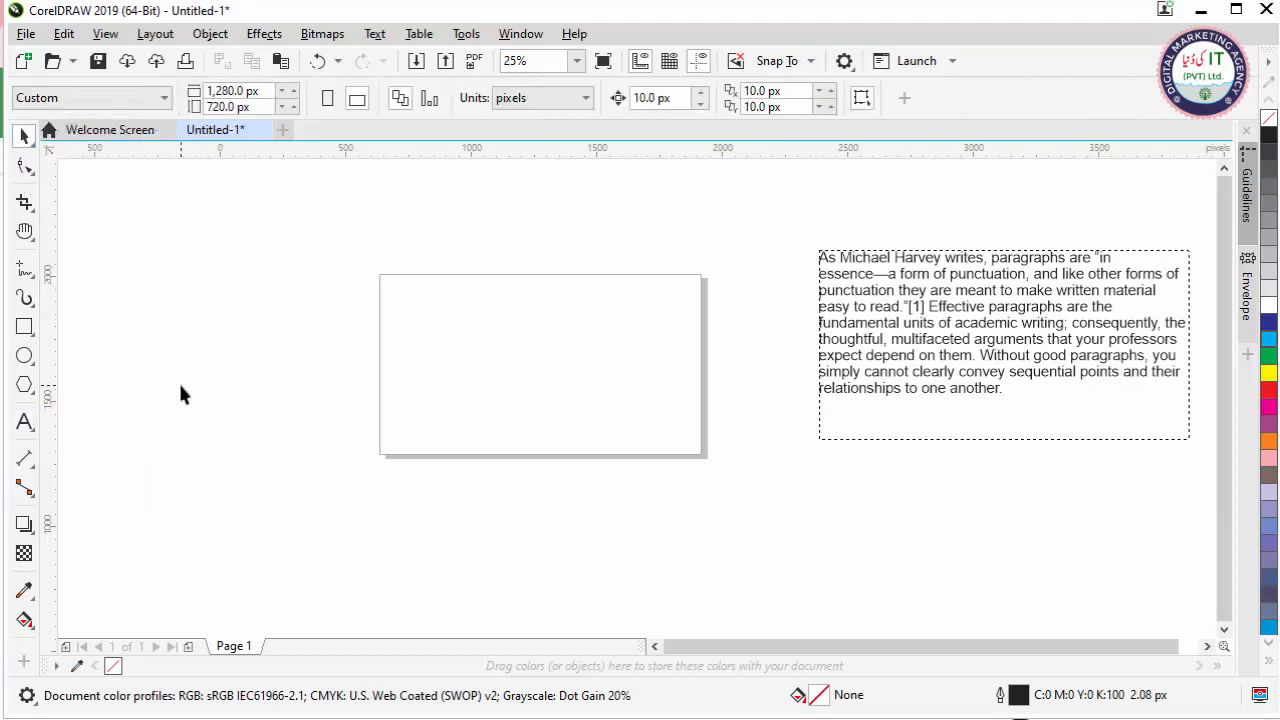
pyautogui.press('F8')
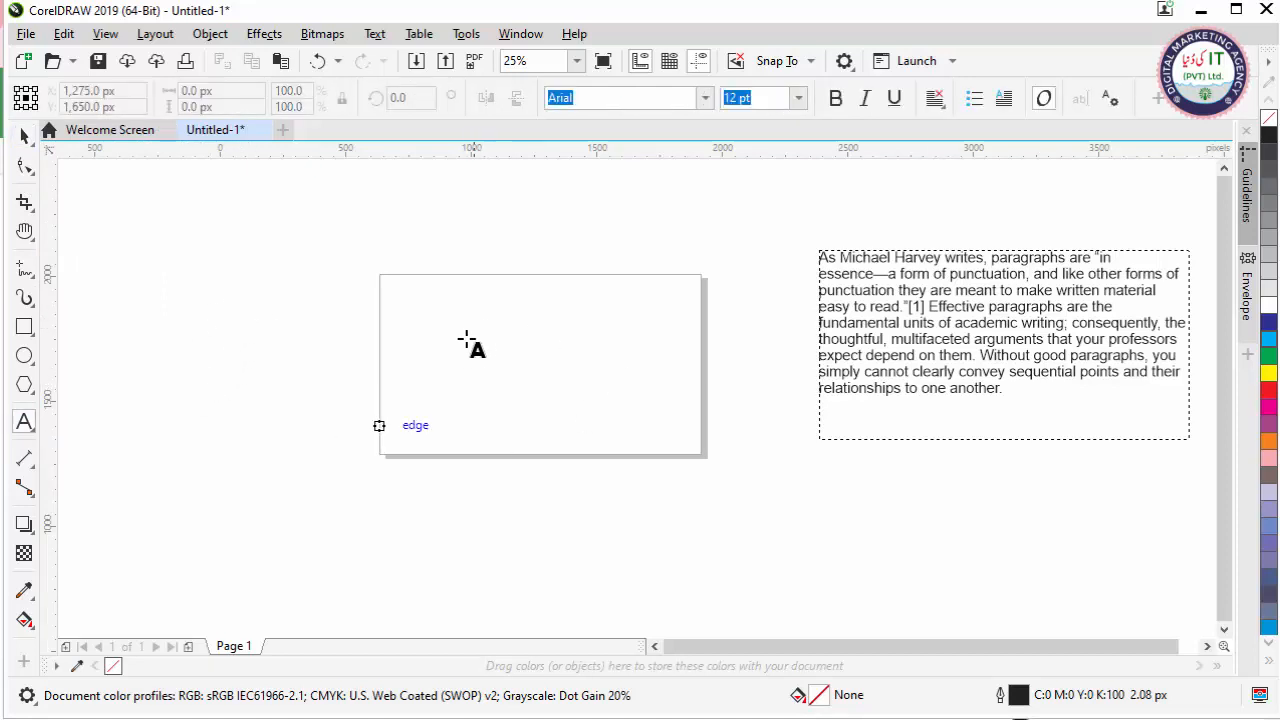
pyautogui.click(321, 352)
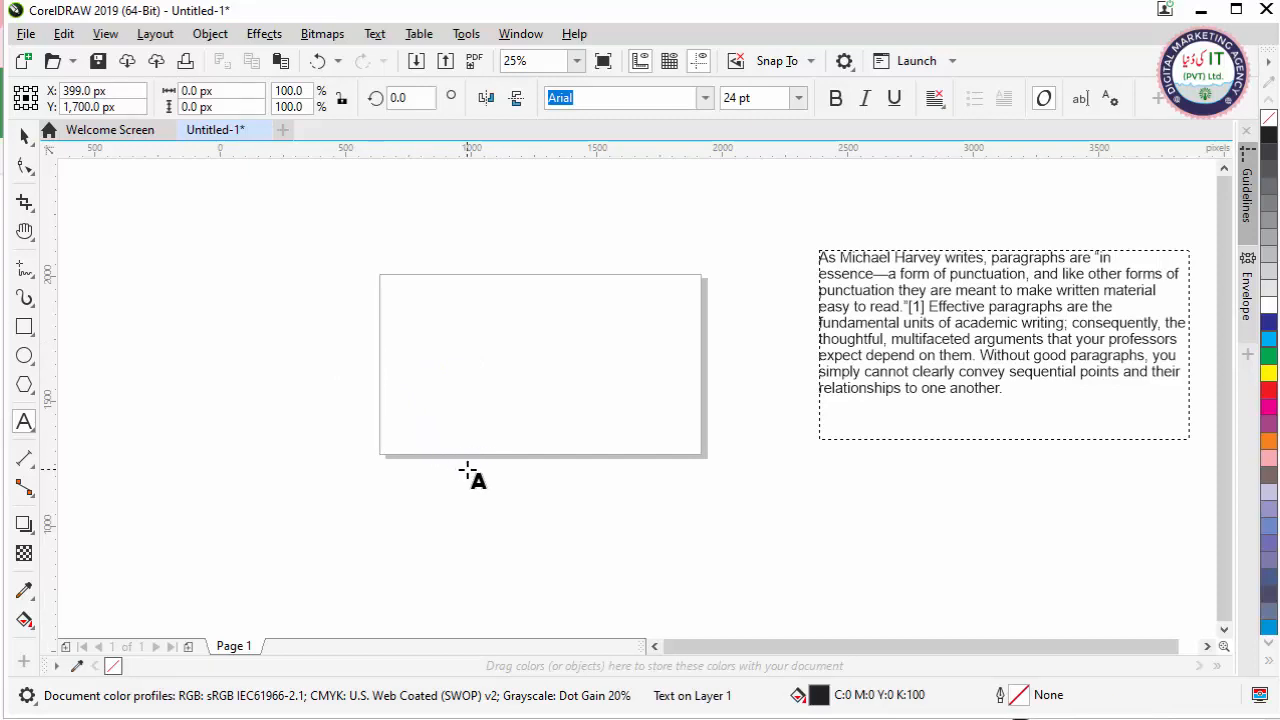
pyautogui.write('hklsadhkla')
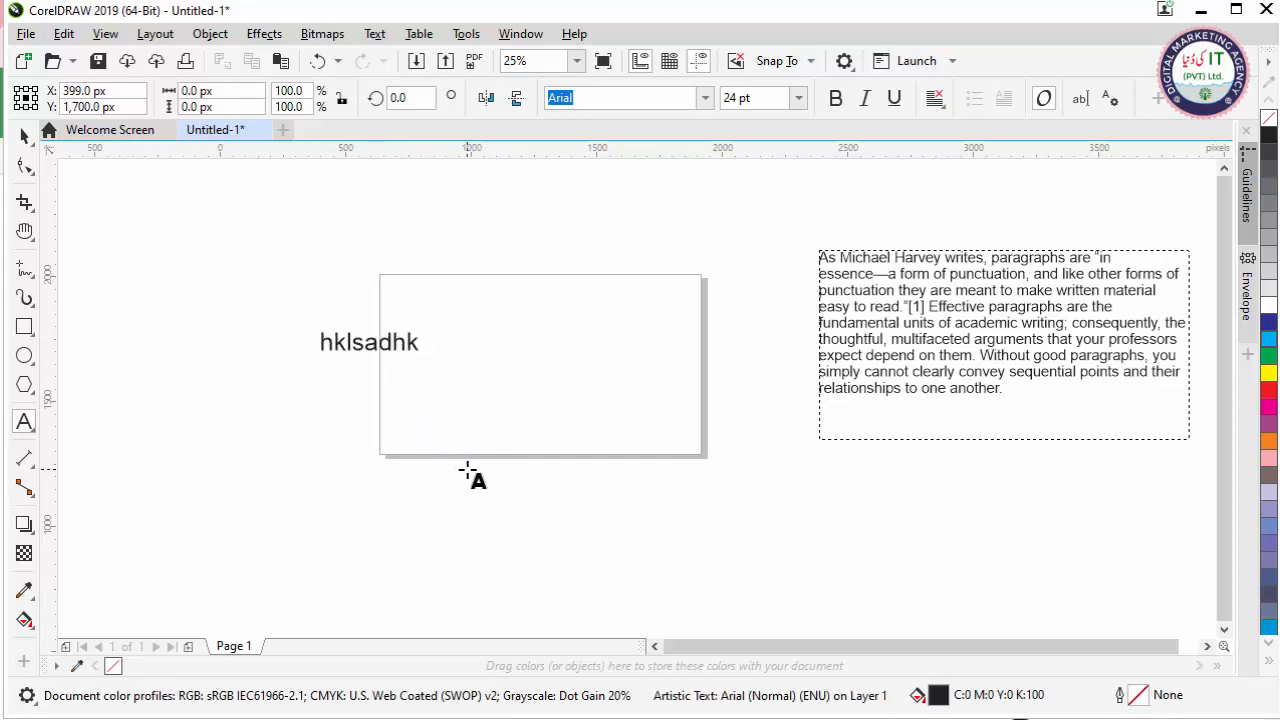
pyautogui.press('BackSpace')
pyautogui.press('BackSpace')
pyautogui.press('BackSpace')
pyautogui.press('BackSpace')
pyautogui.press('BackSpace')
pyautogui.press('BackSpace')
pyautogui.press('BackSpace')
pyautogui.press('BackSpace')
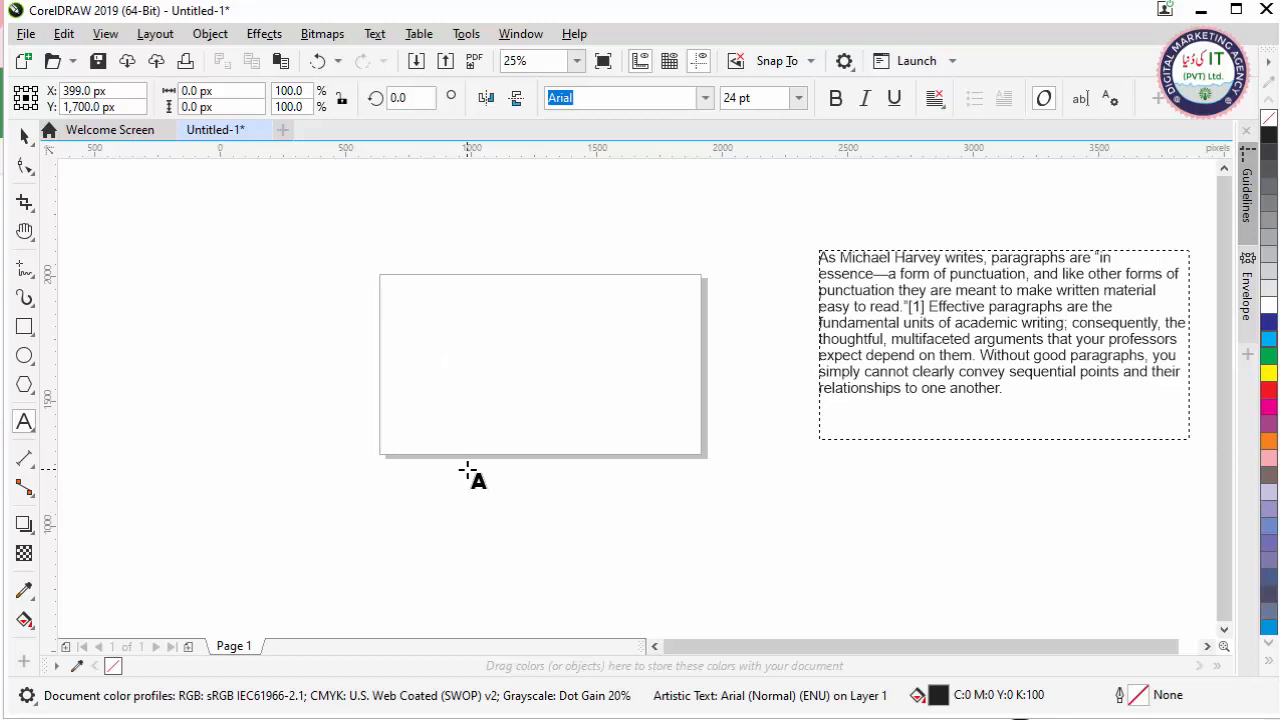
# Enter "Corel Draw" as the artistic text and move it onto the upper middle of the page.
pyautogui.write('Corel Draw')
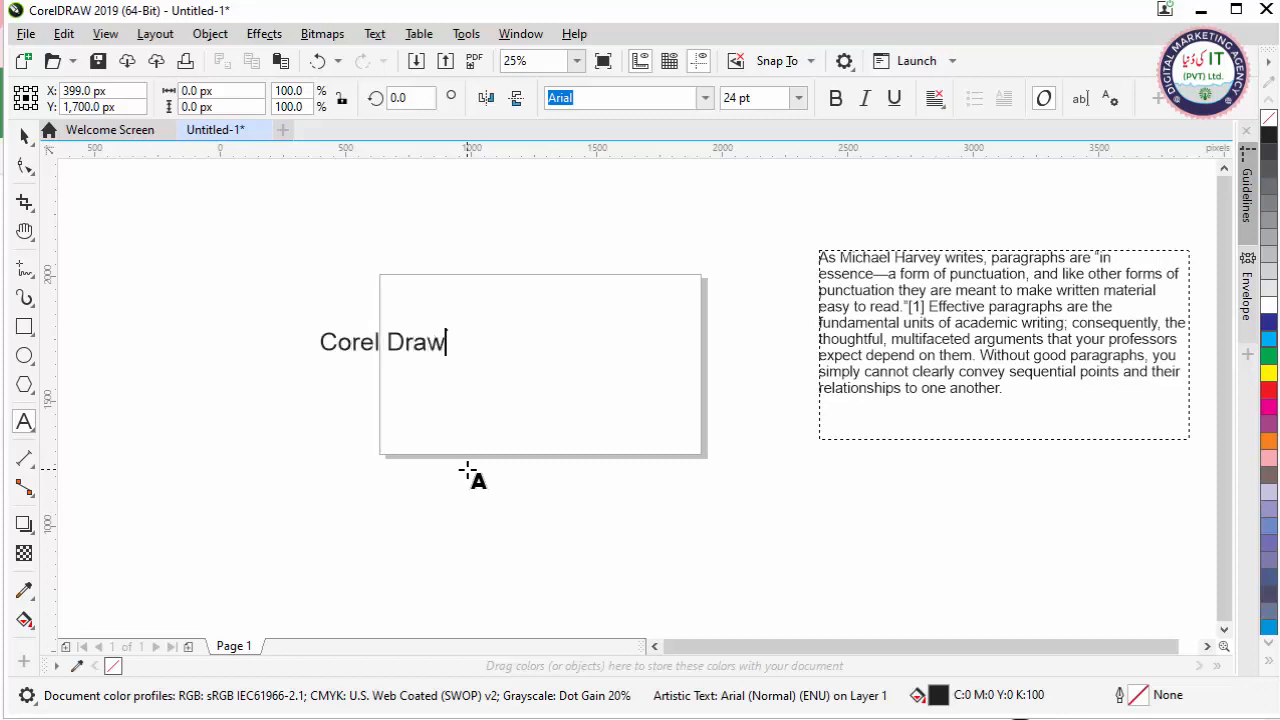
pyautogui.click(25, 134)
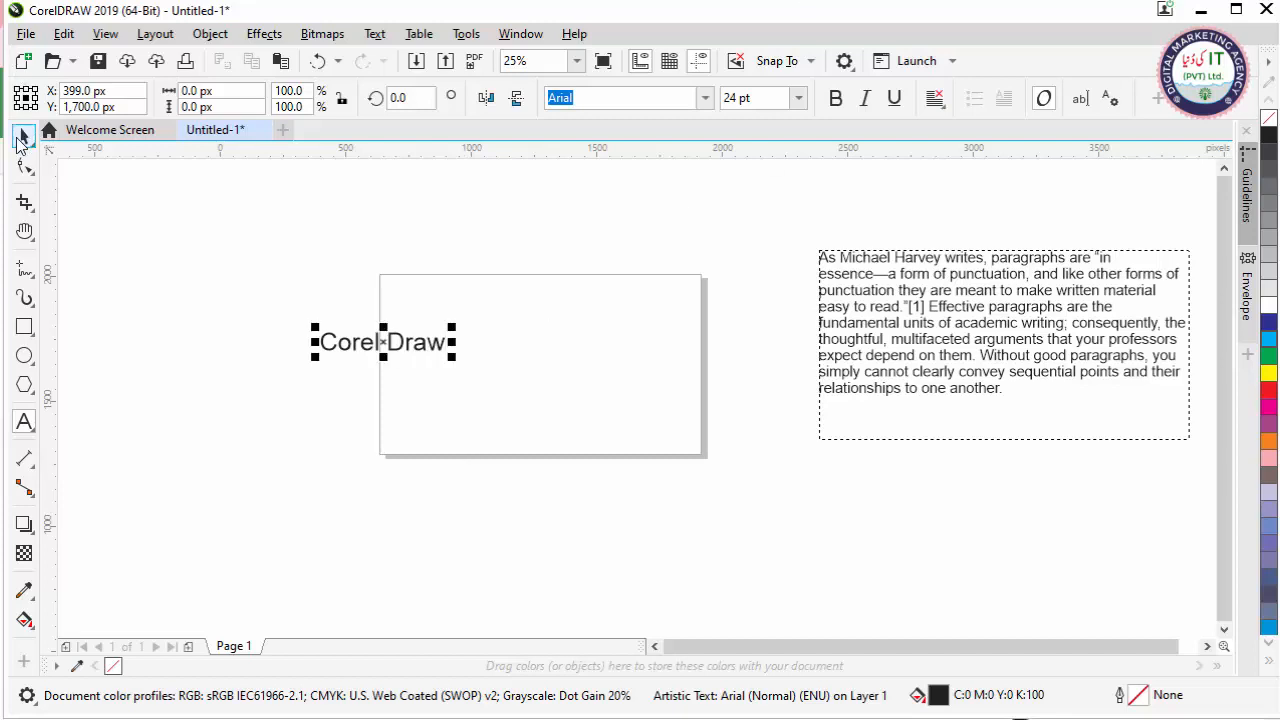
pyautogui.moveTo(390, 347); pyautogui.dragTo(507, 362)
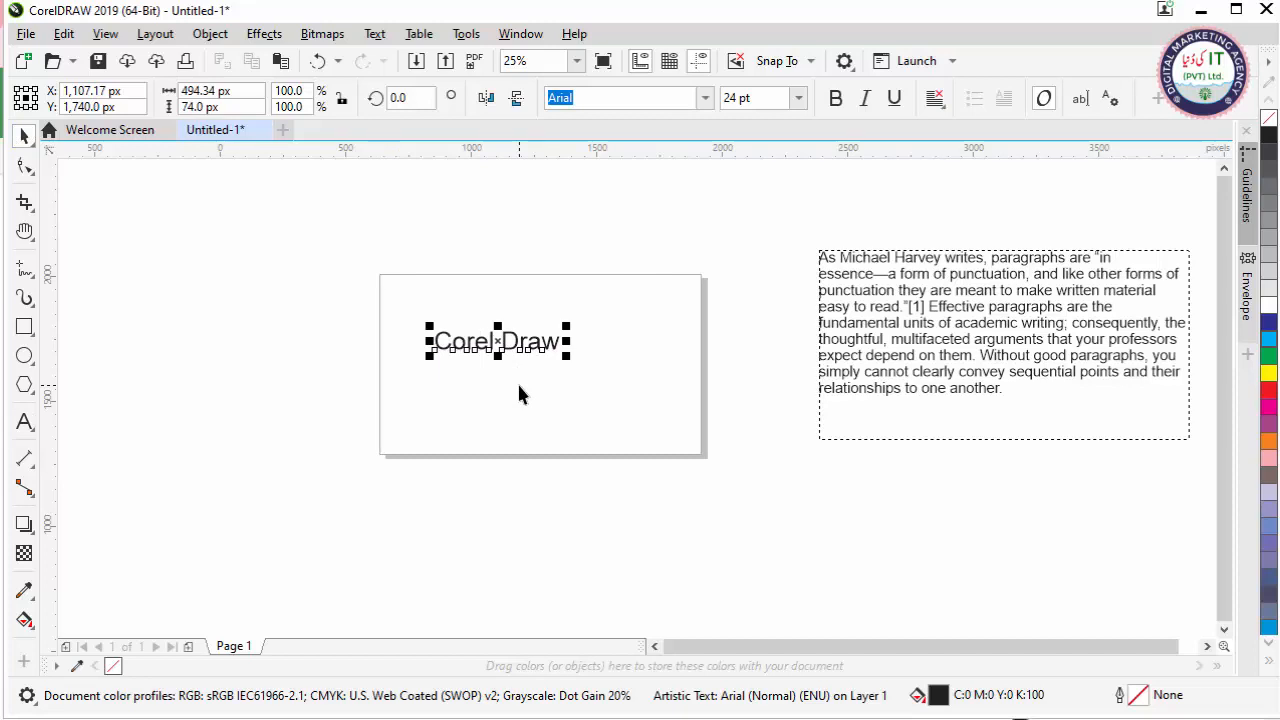
pyautogui.moveTo(512, 348); pyautogui.dragTo(528, 348)
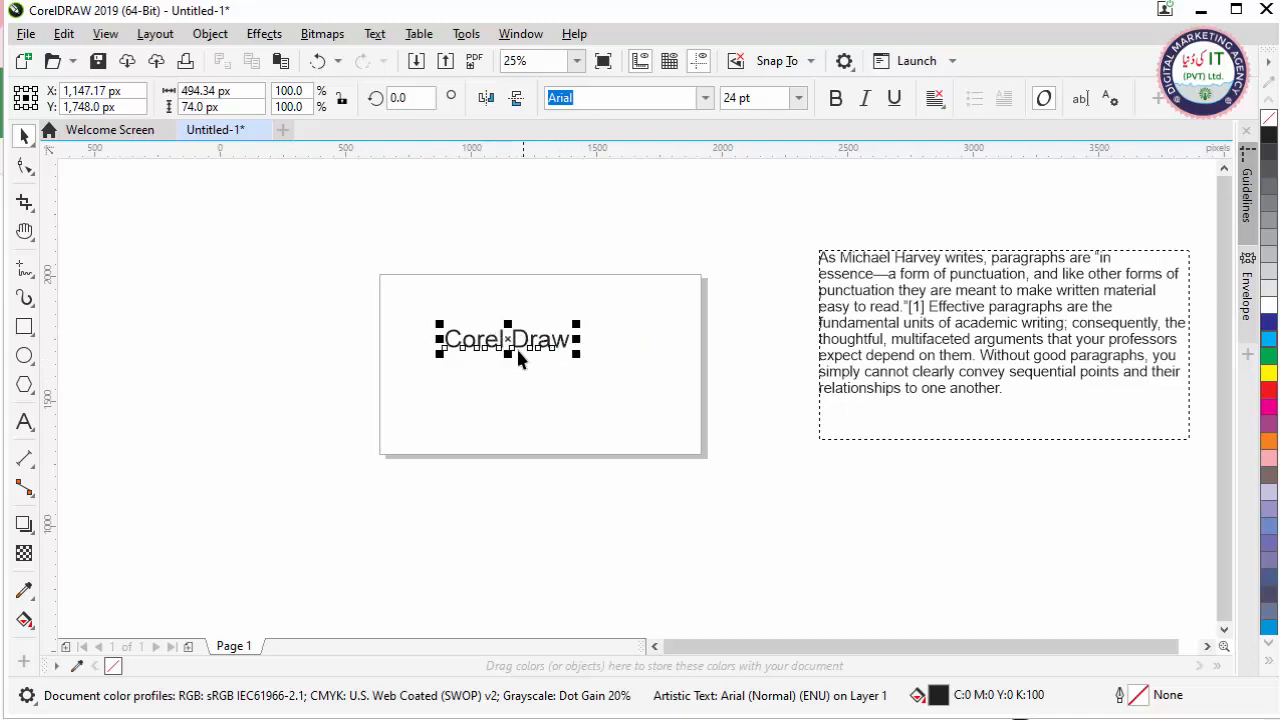
pyautogui.click(508, 340)
pyautogui.click(521, 338)
pyautogui.press('Escape')
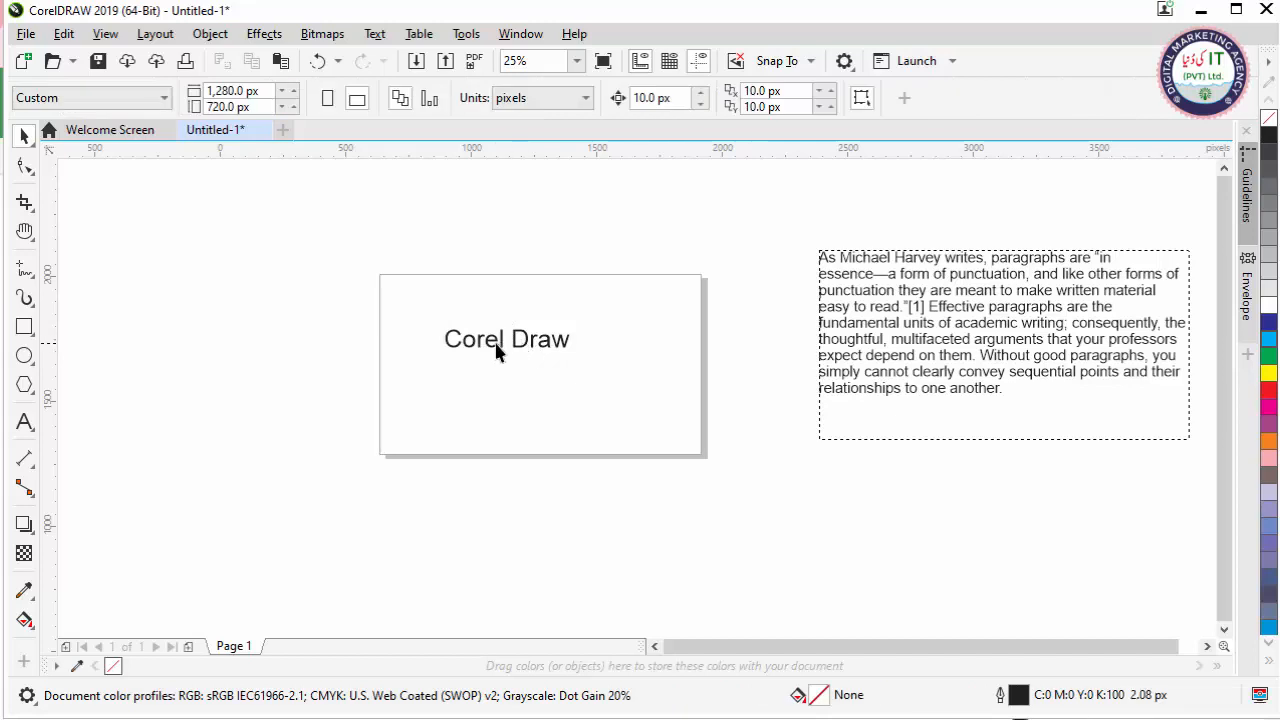
pyautogui.click(497, 347)
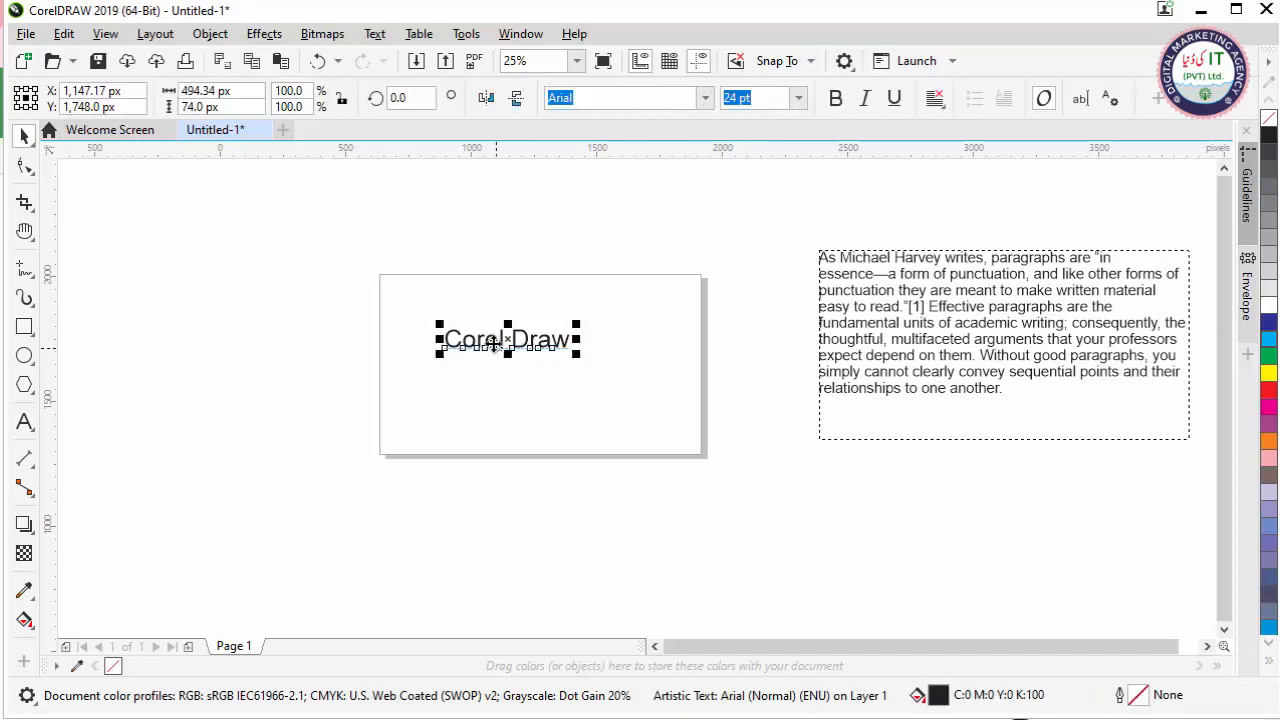
# Color only the initial letters "D" and "C" of the "Corel Draw" text red.
pyautogui.click(24, 422)
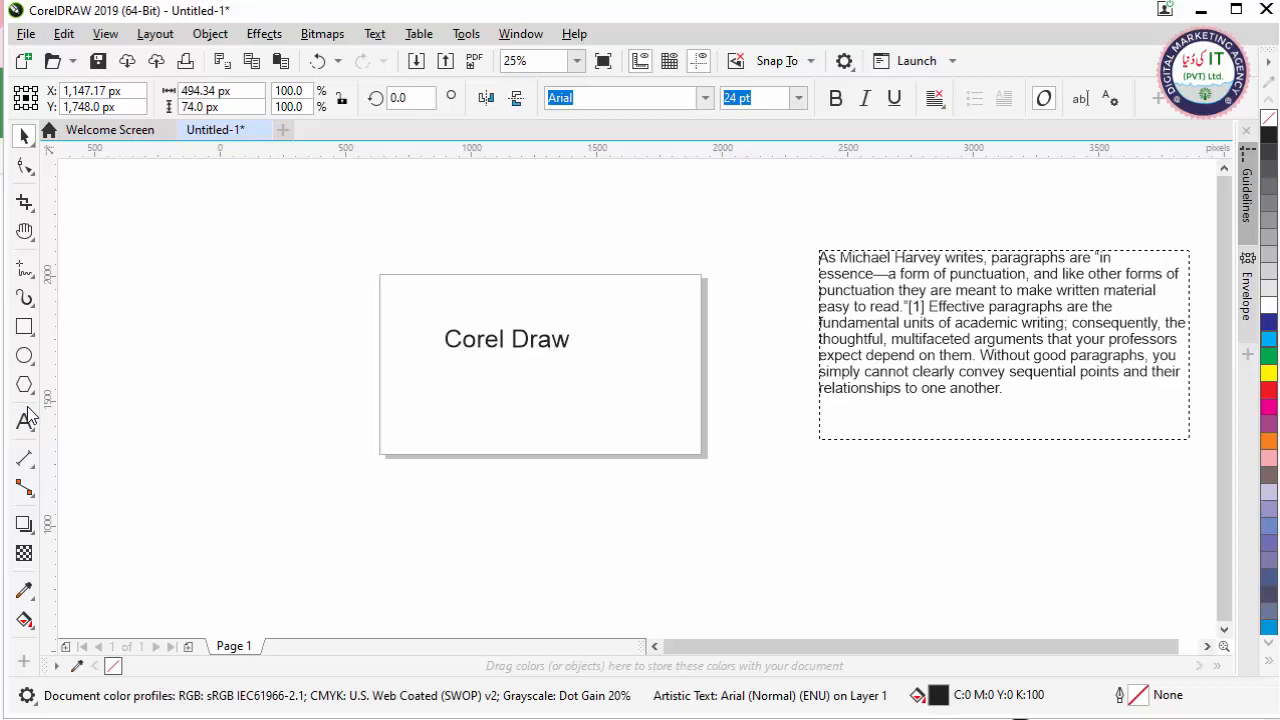
pyautogui.click(568, 345)
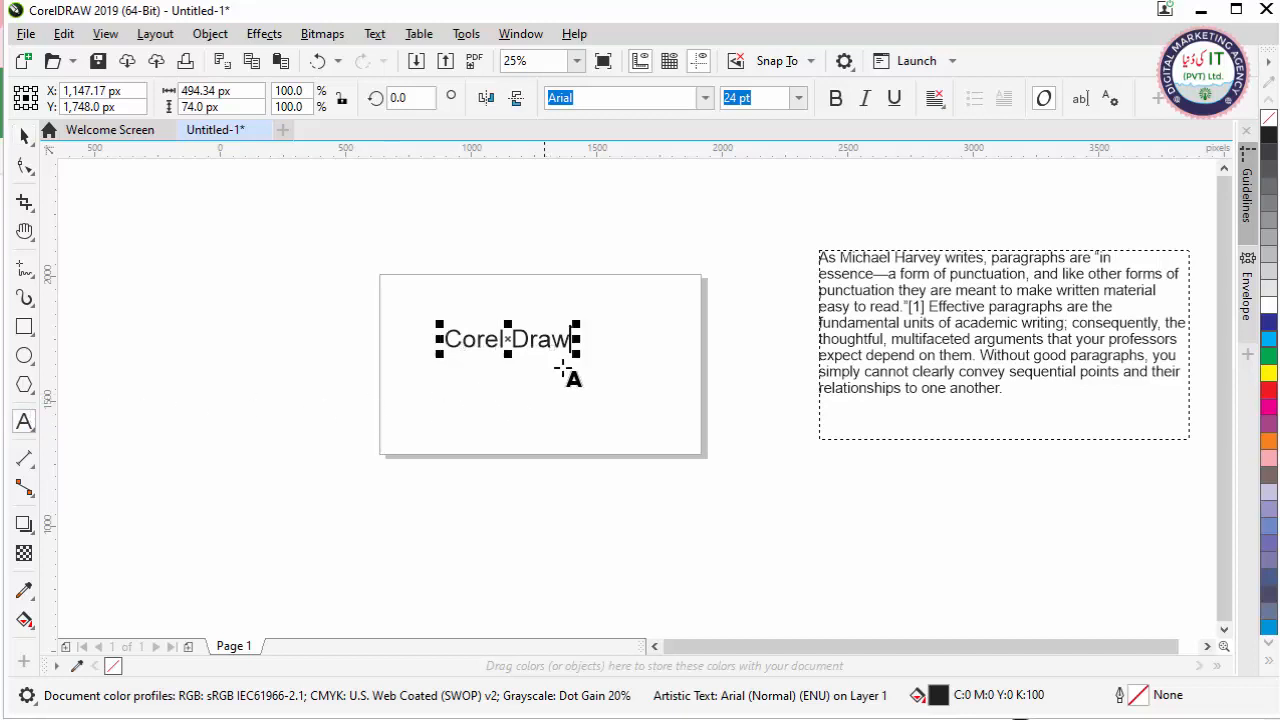
pyautogui.click(511, 342)
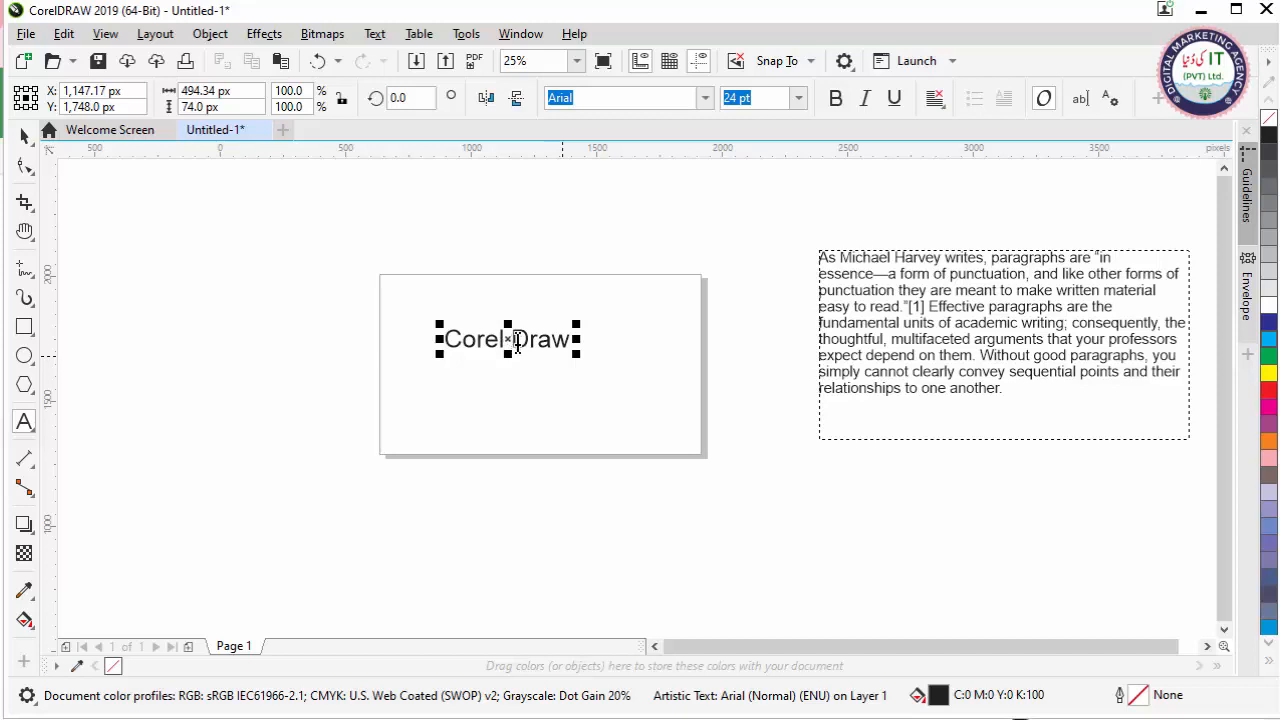
pyautogui.moveTo(517, 345); pyautogui.dragTo(533, 341)
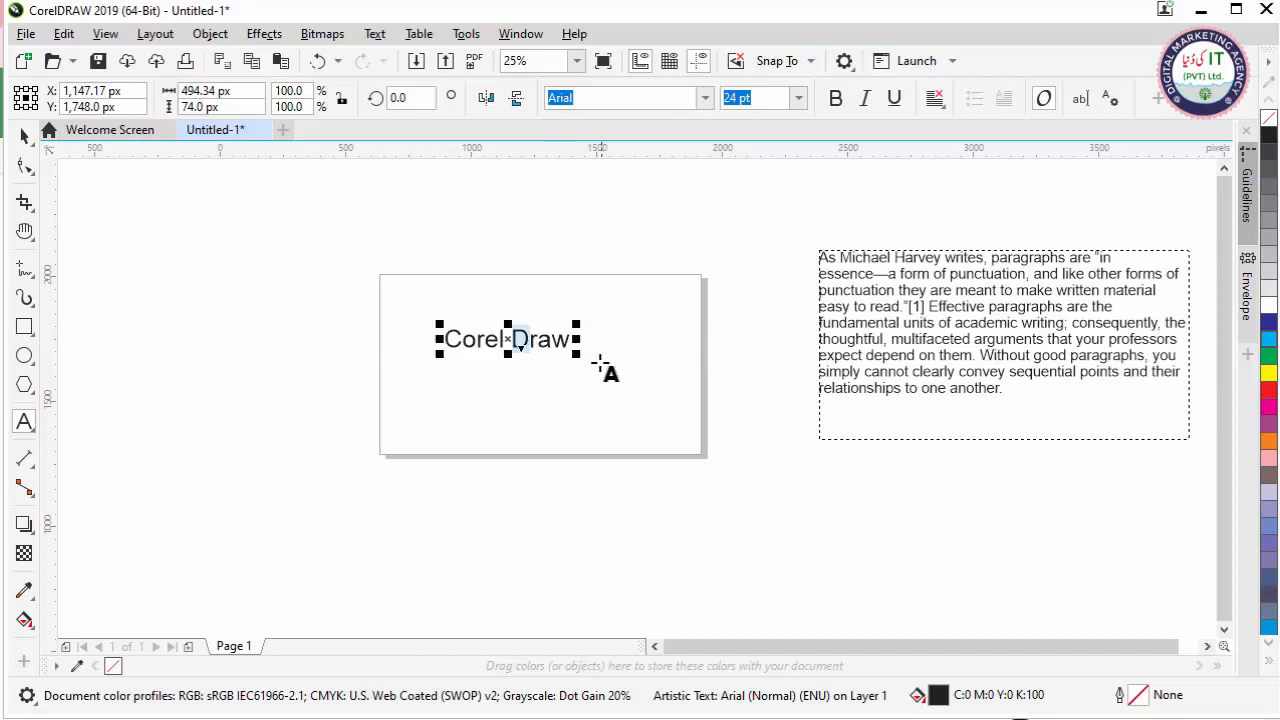
pyautogui.click(1268, 392)
pyautogui.moveTo(457, 344); pyautogui.dragTo(434, 346)
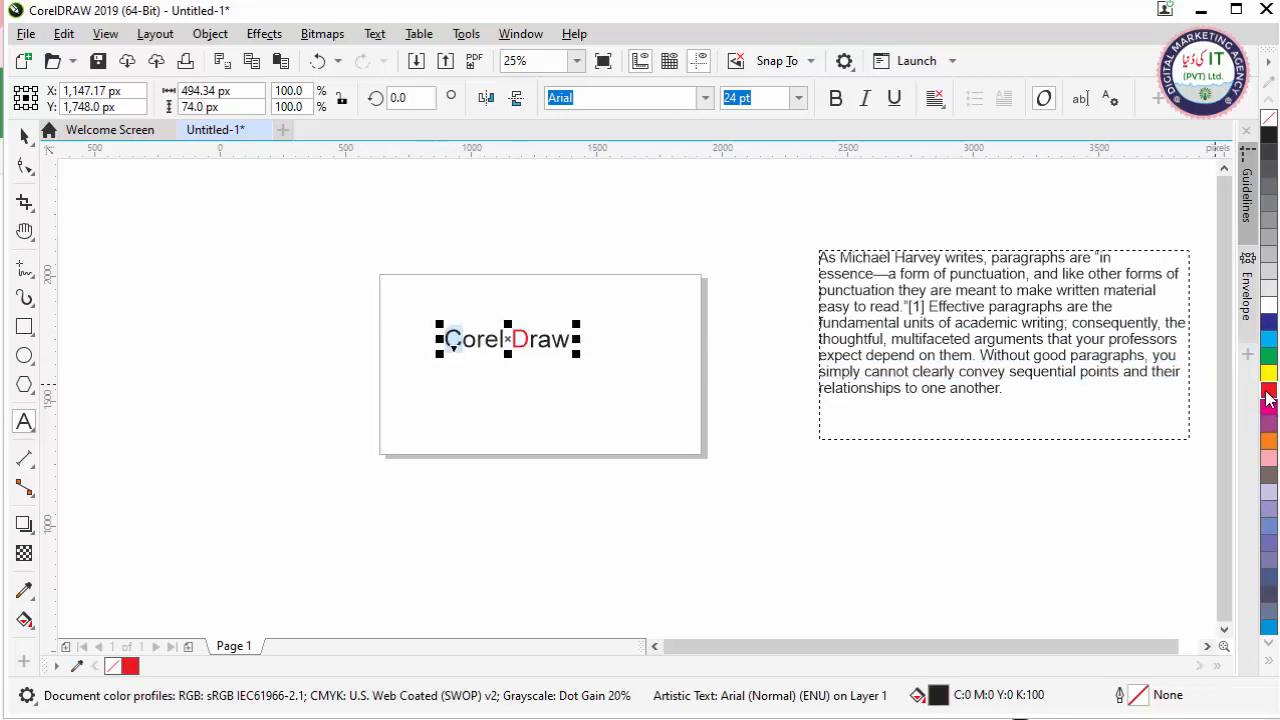
pyautogui.click(1268, 398)
pyautogui.click(24, 136)
pyautogui.click(307, 293)
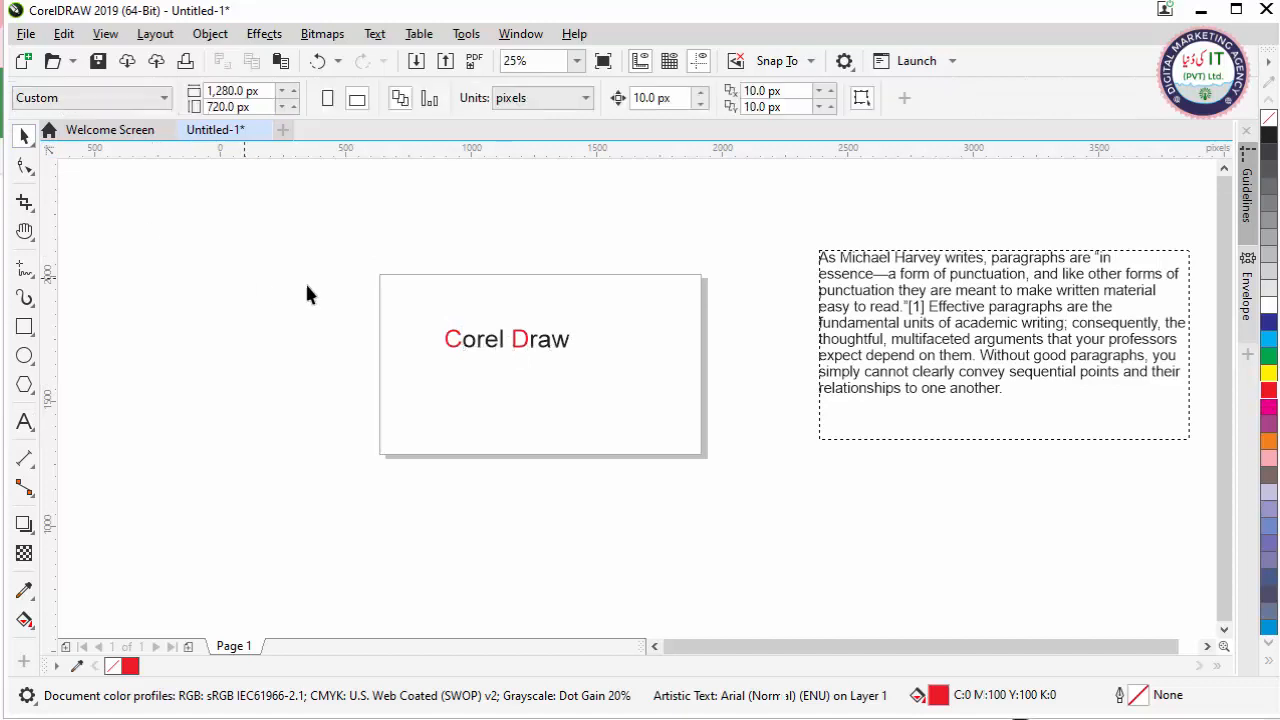
pyautogui.scroll(2, 575, 340)
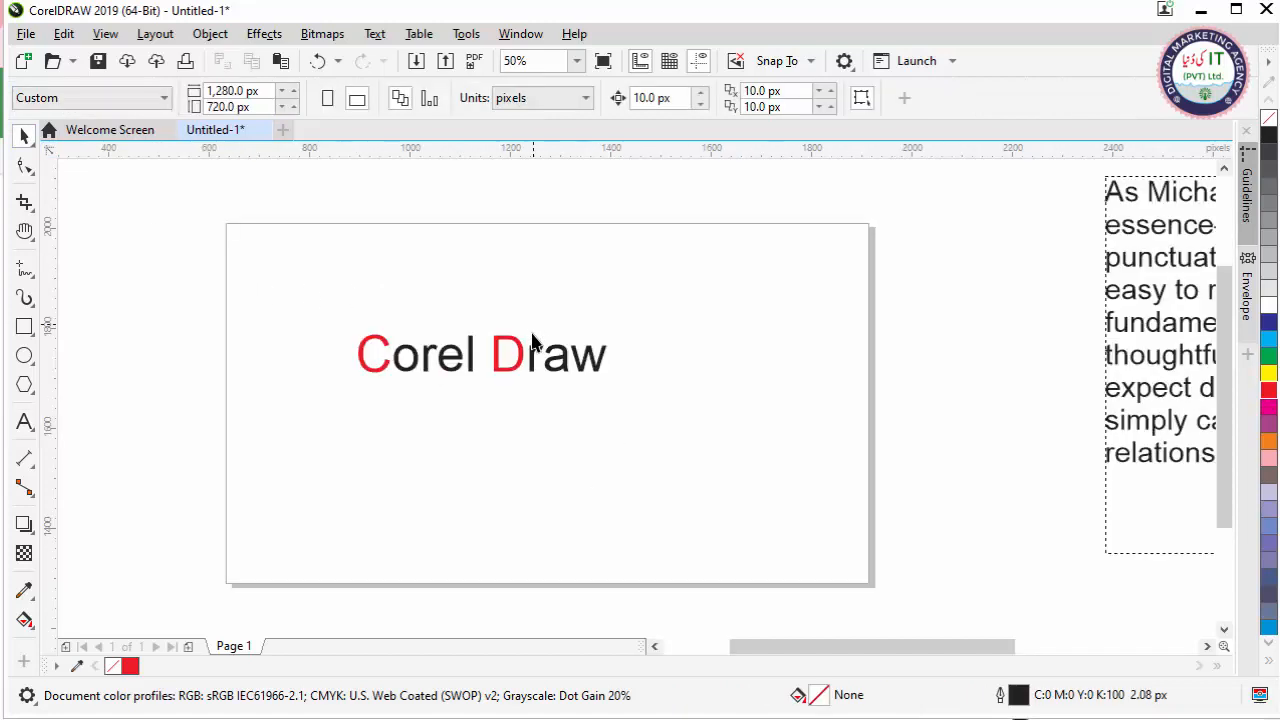
pyautogui.scroll(-2, 540, 367)
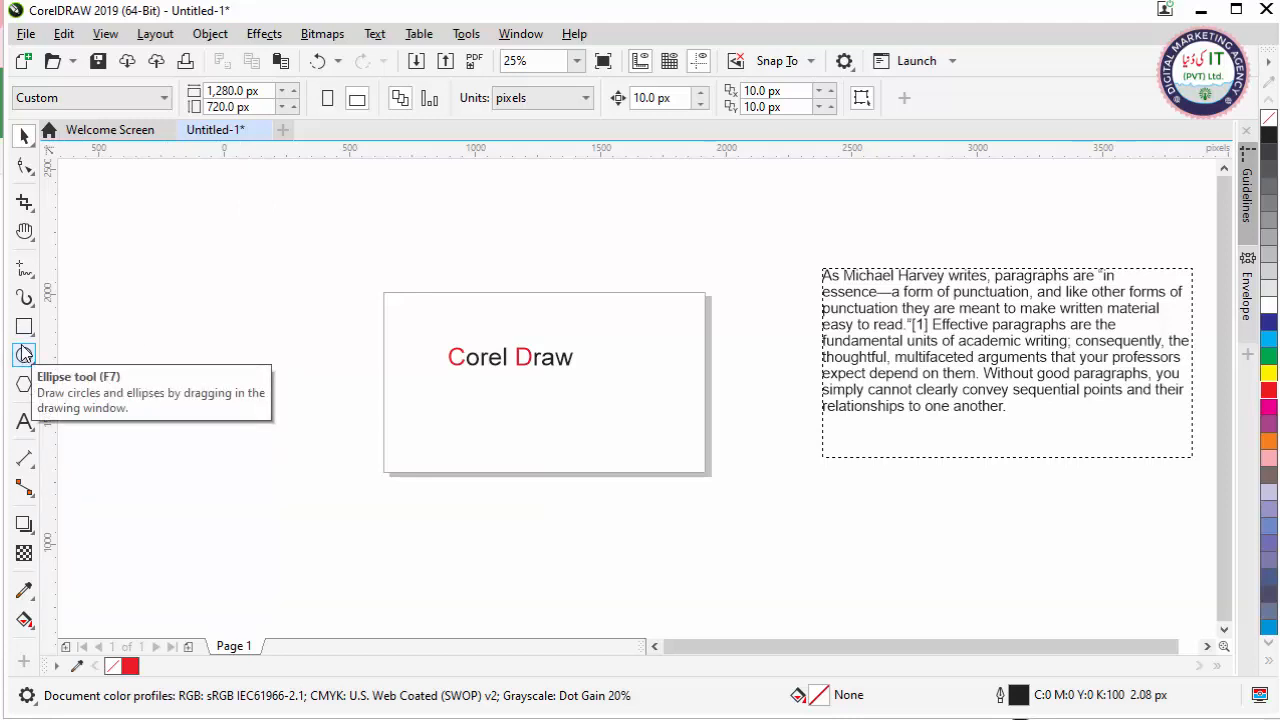
# Draw a paragraph text frame about 984 × 548 px left of the page and paste the copied paragraph into it.
pyautogui.click(22, 422)
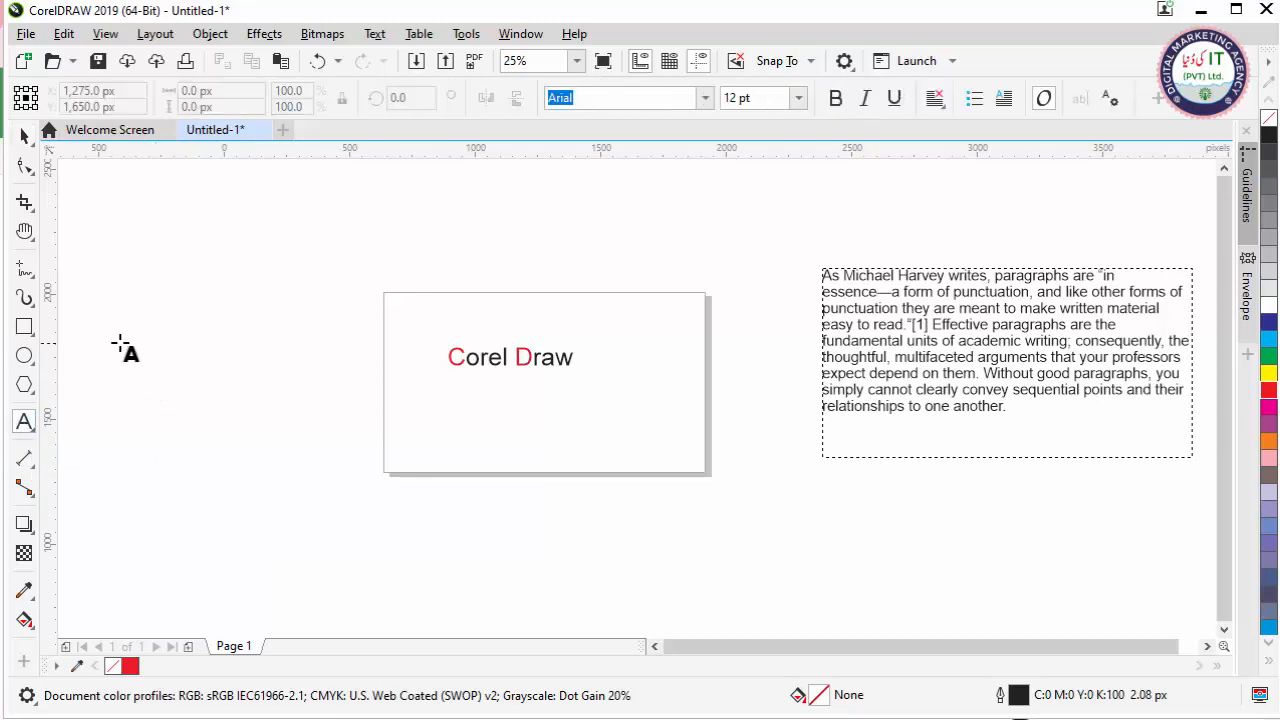
pyautogui.moveTo(120, 343); pyautogui.dragTo(366, 478)
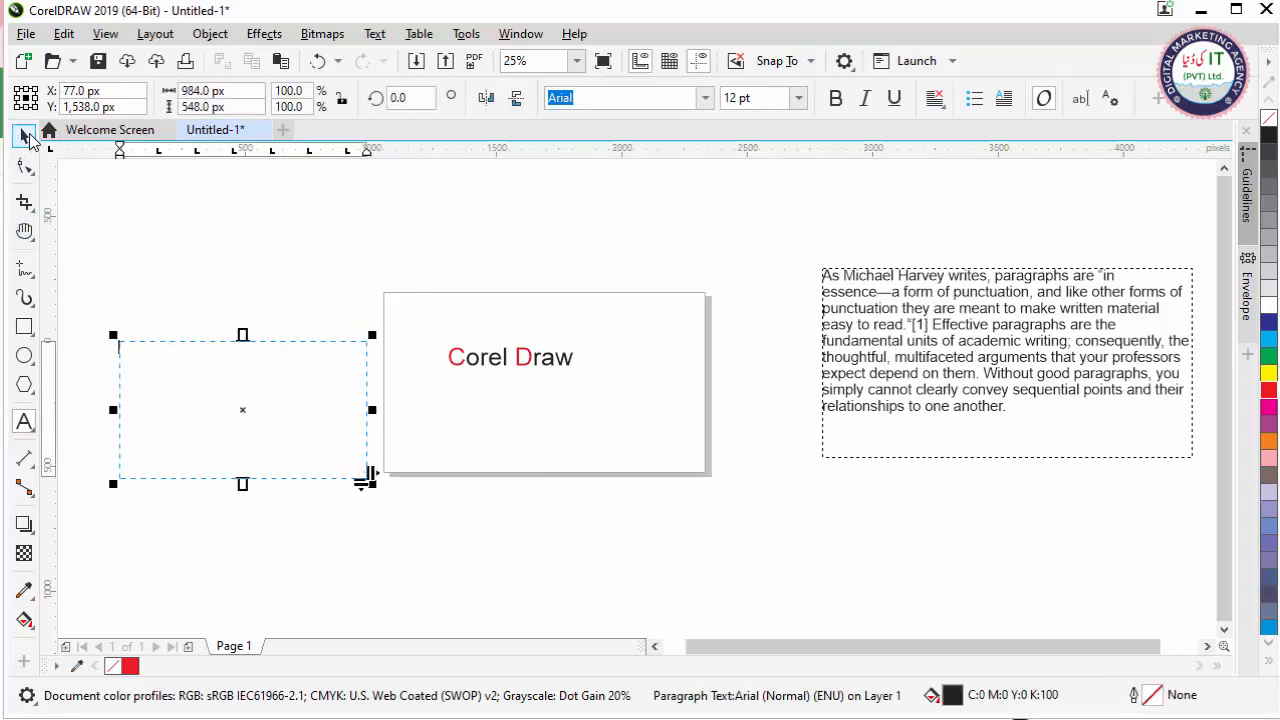
pyautogui.click(27, 137)
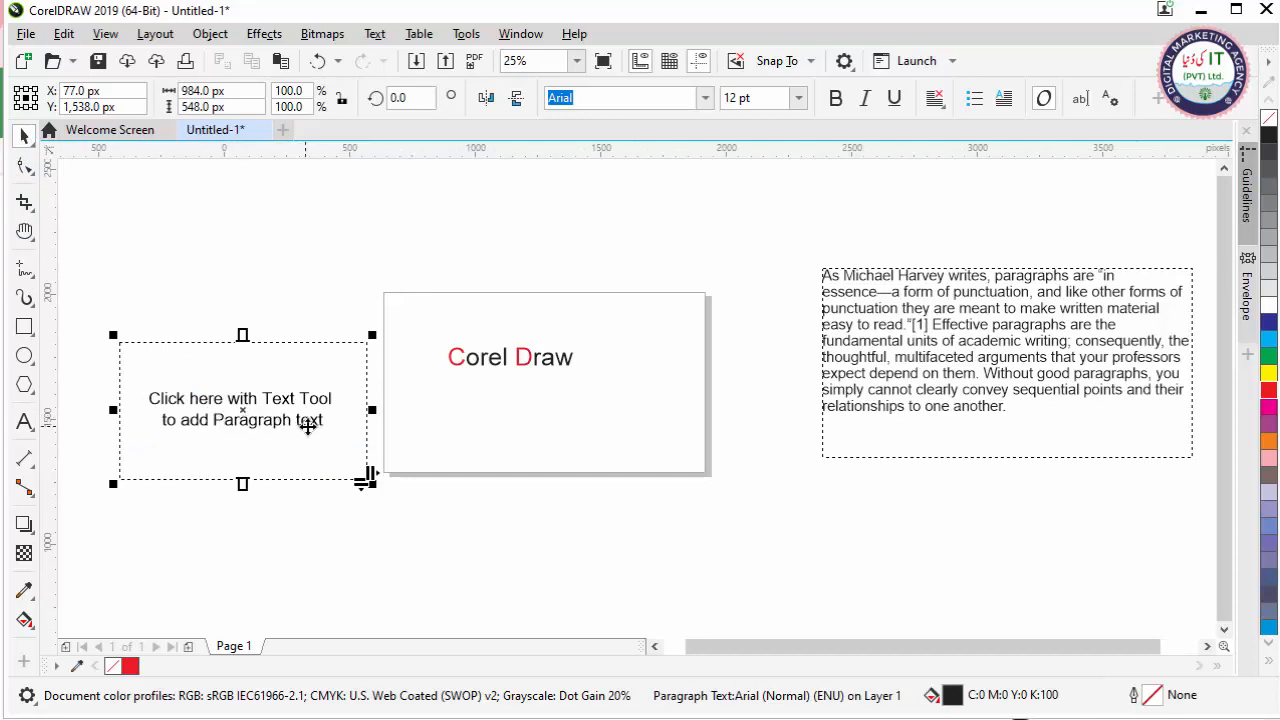
pyautogui.doubleClick(203, 418)
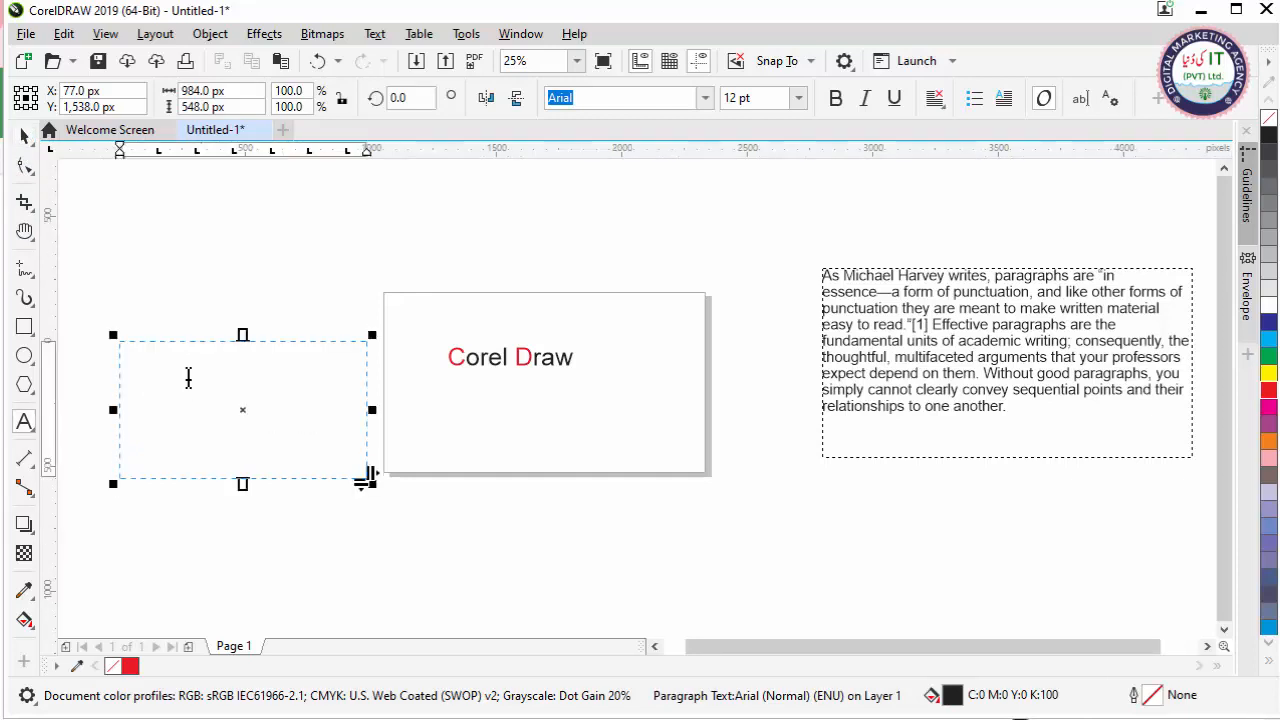
pyautogui.hotkey('ctrl', 'v')
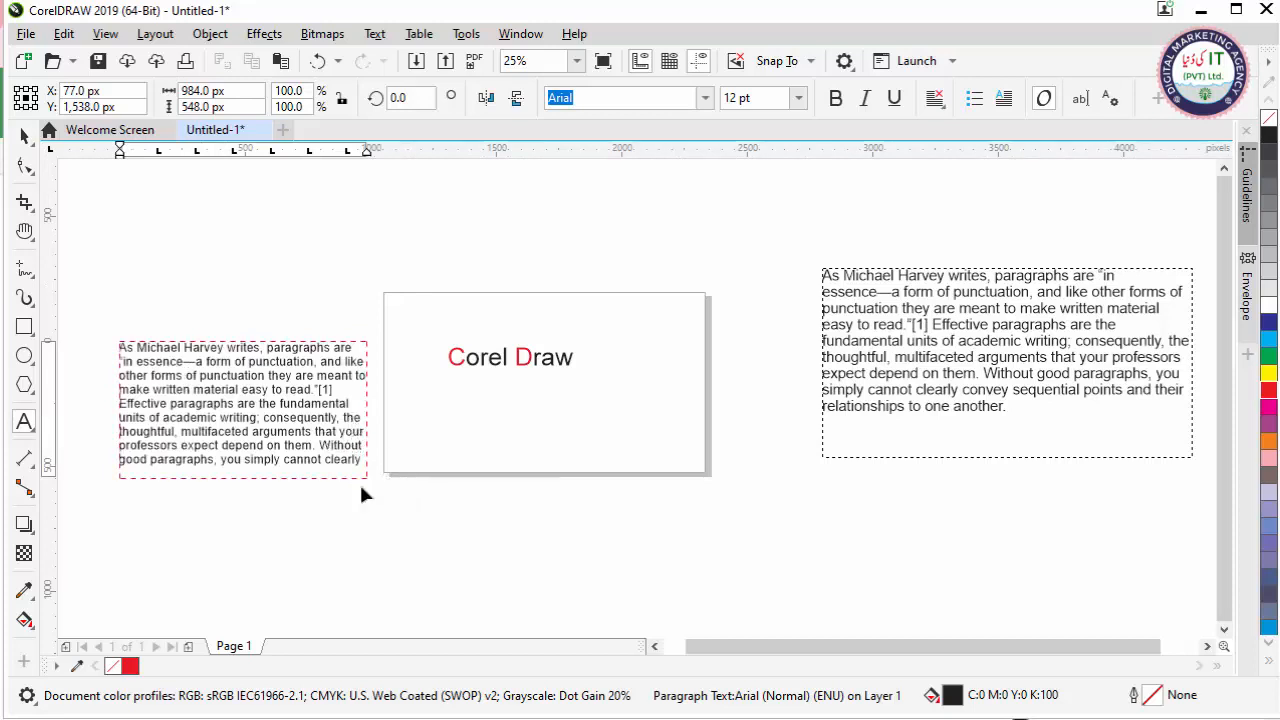
pyautogui.click(24, 135)
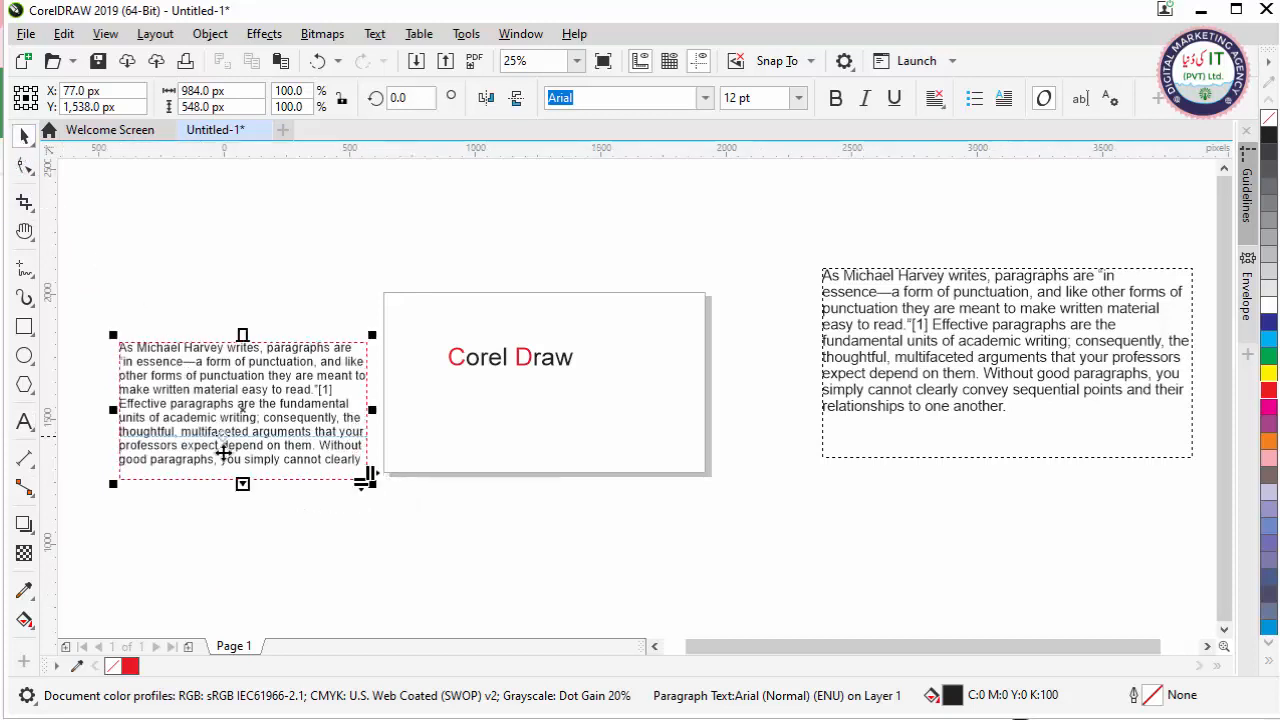
# Enlarge the pasted paragraph's frame to about 1,240 × 736 px and move it up against the page's left side.
pyautogui.moveTo(242, 483); pyautogui.dragTo(253, 406)
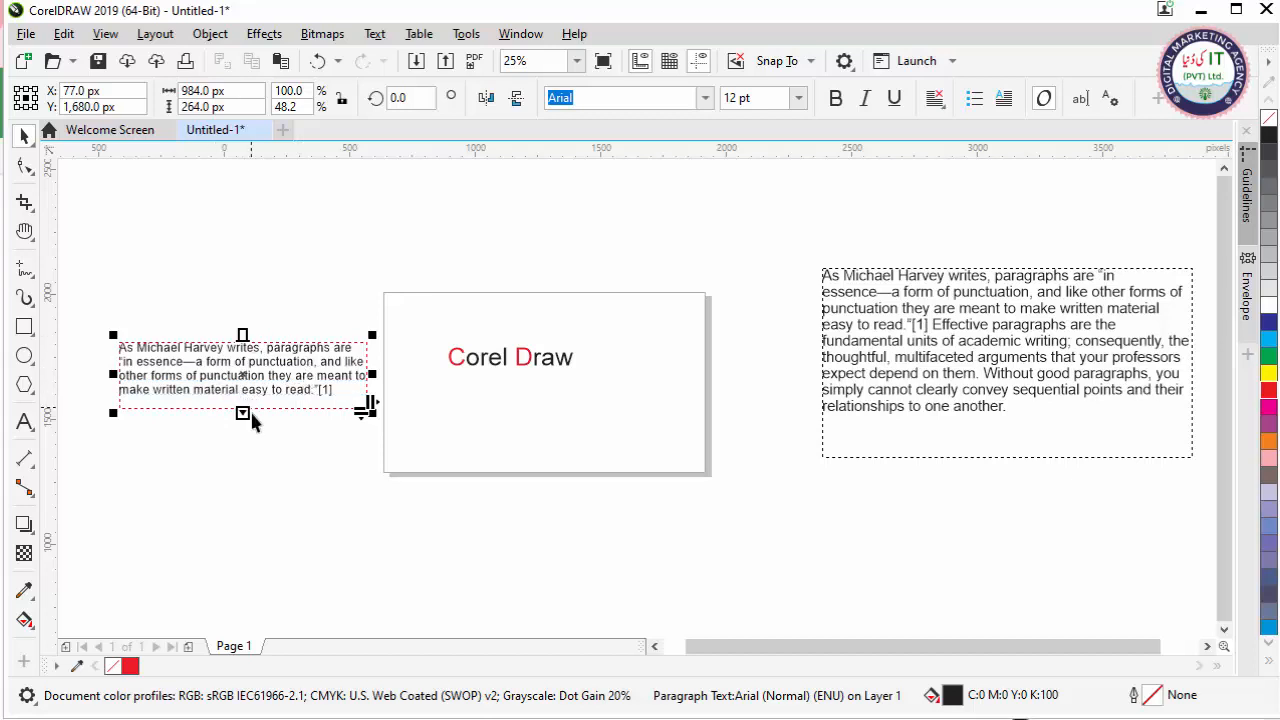
pyautogui.moveTo(242, 414); pyautogui.dragTo(227, 531)
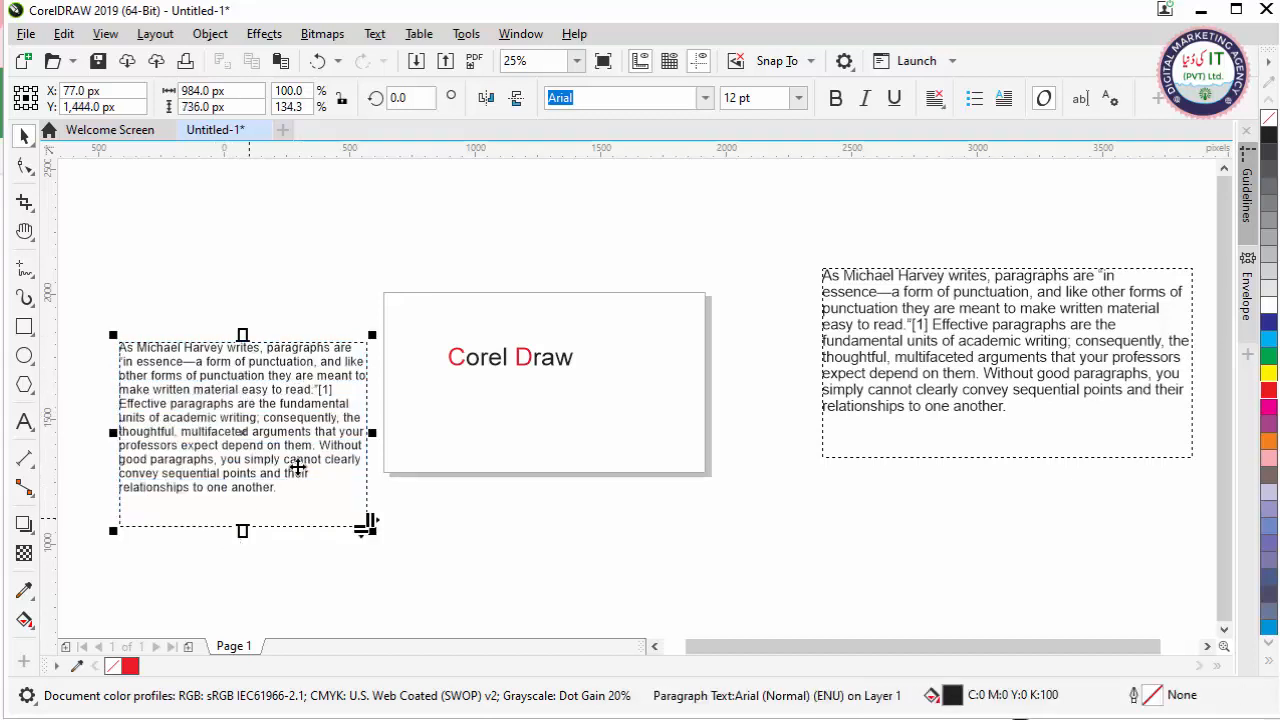
pyautogui.moveTo(370, 433); pyautogui.dragTo(436, 433)
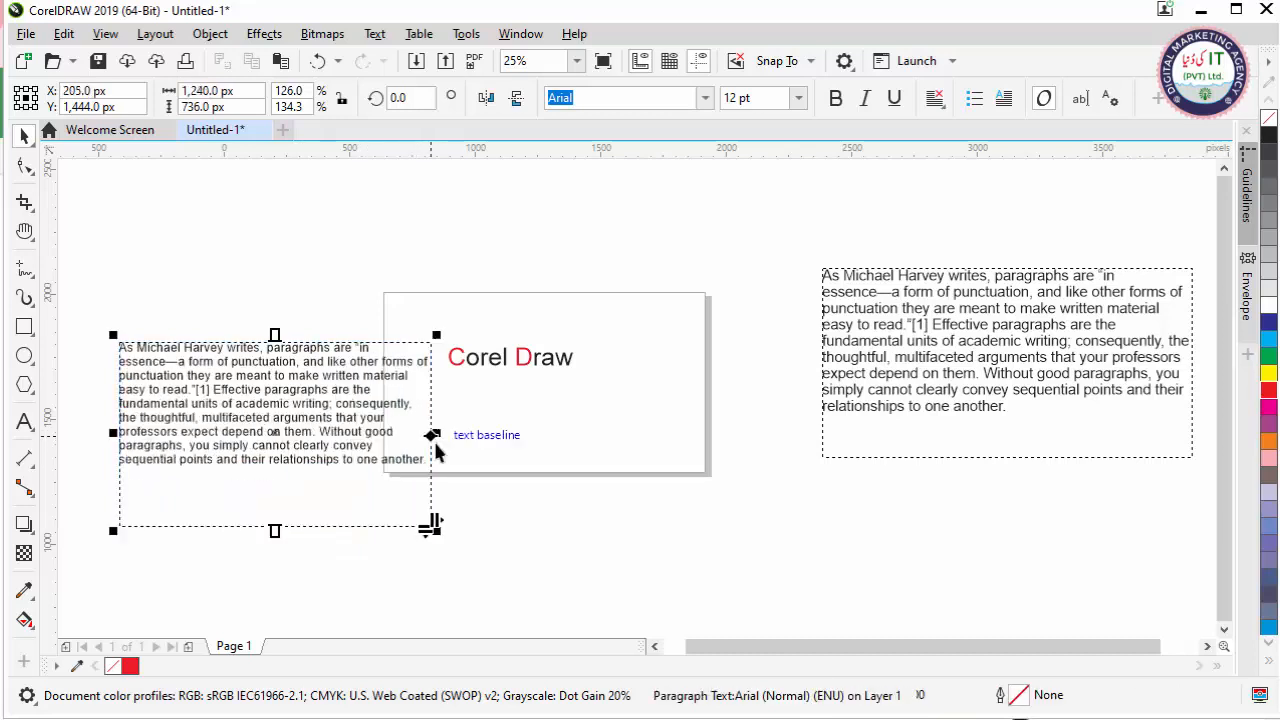
pyautogui.moveTo(253, 393); pyautogui.dragTo(205, 348)
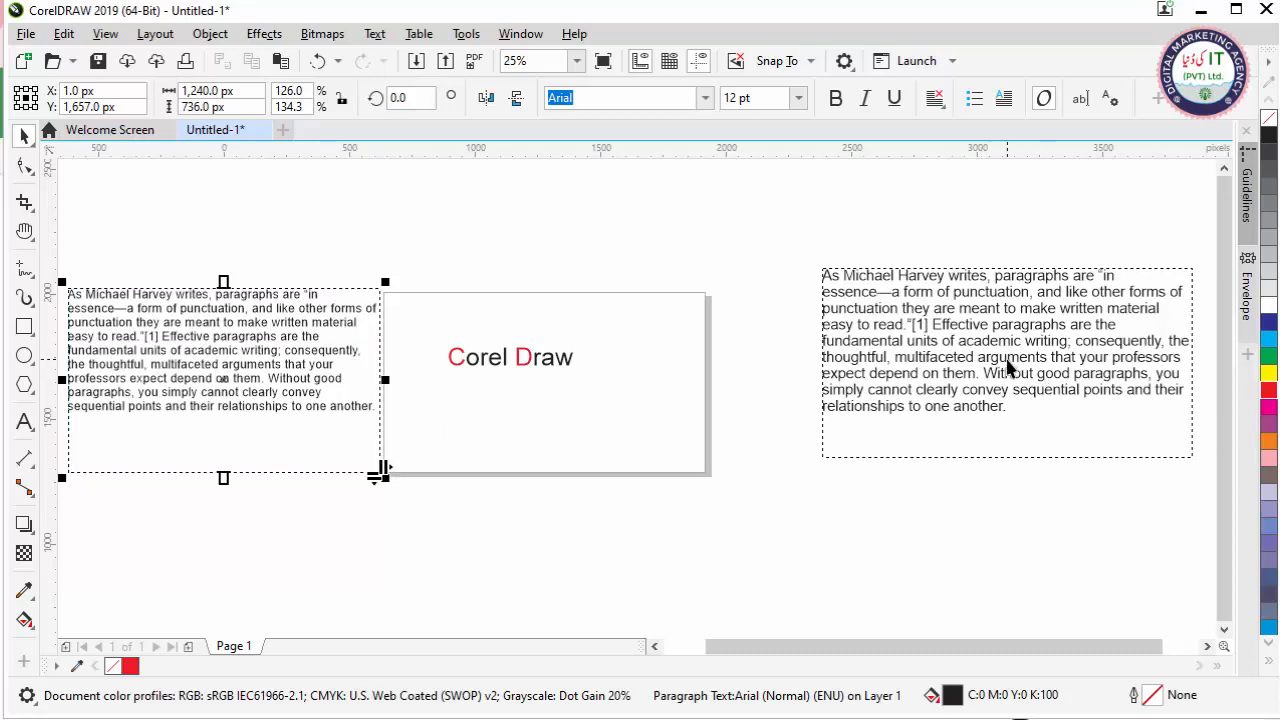
# Delete the older paragraph frame right of the page, and move the pasted paragraph frame to the page's right side.
pyautogui.click(1005, 370)
pyautogui.press('Delete')
pyautogui.click(257, 393)
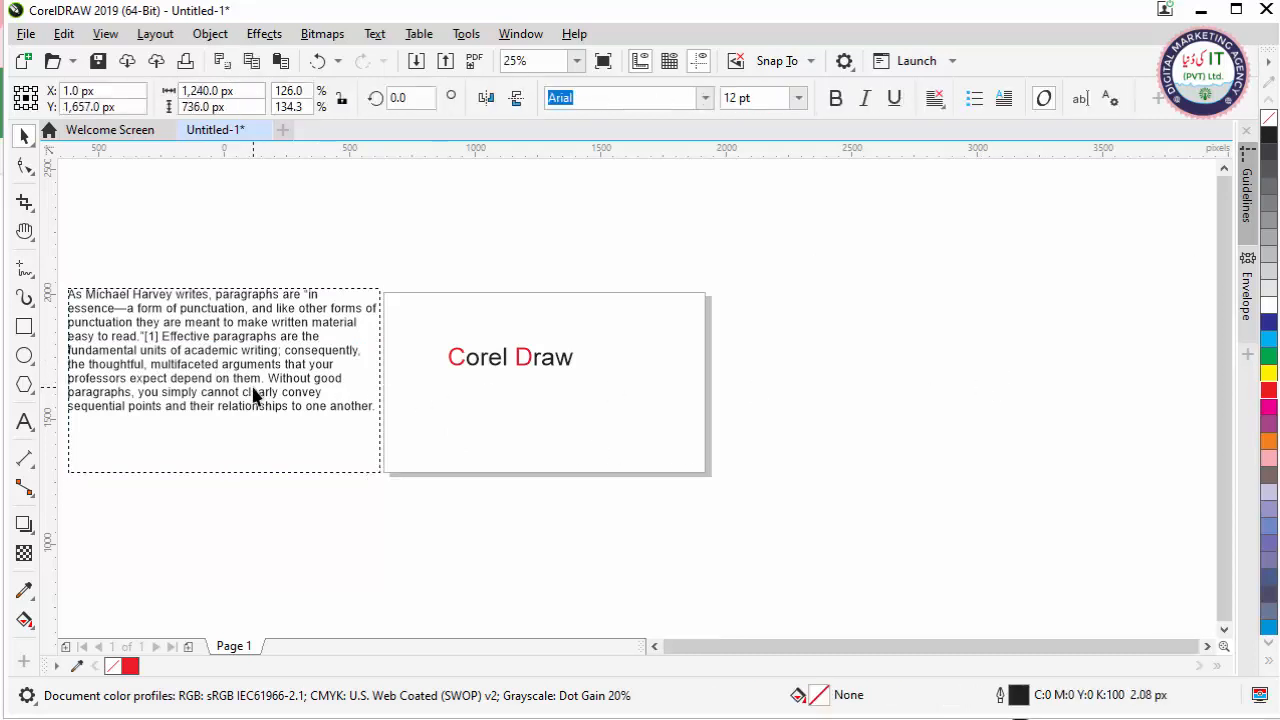
pyautogui.moveTo(232, 392); pyautogui.dragTo(900, 397)
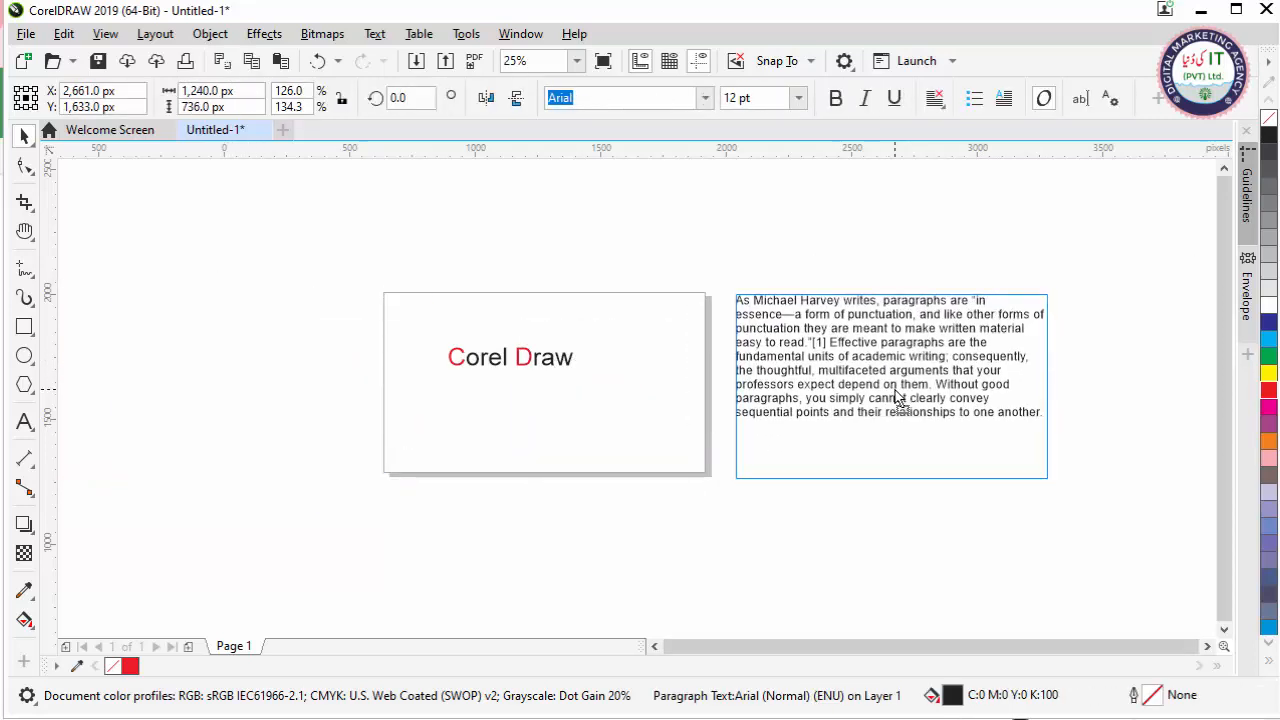
pyautogui.scroll(3, 866, 390)
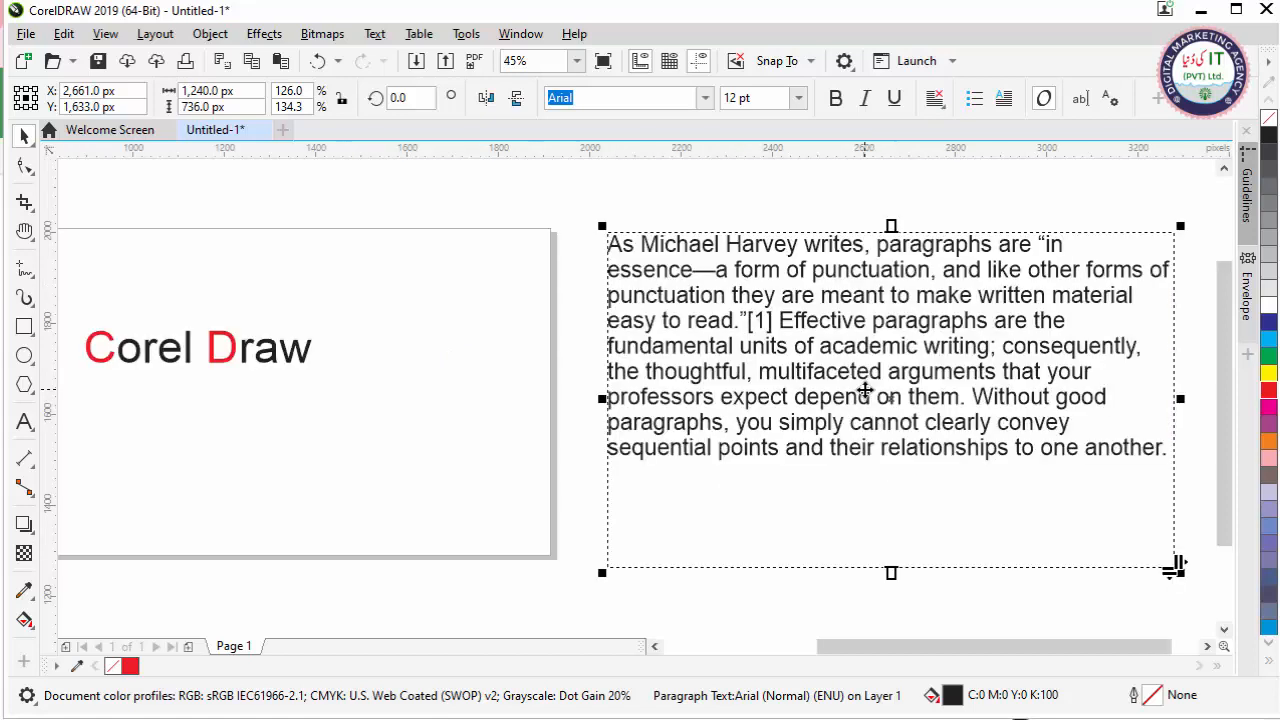
pyautogui.click(757, 214)
pyautogui.click(820, 340)
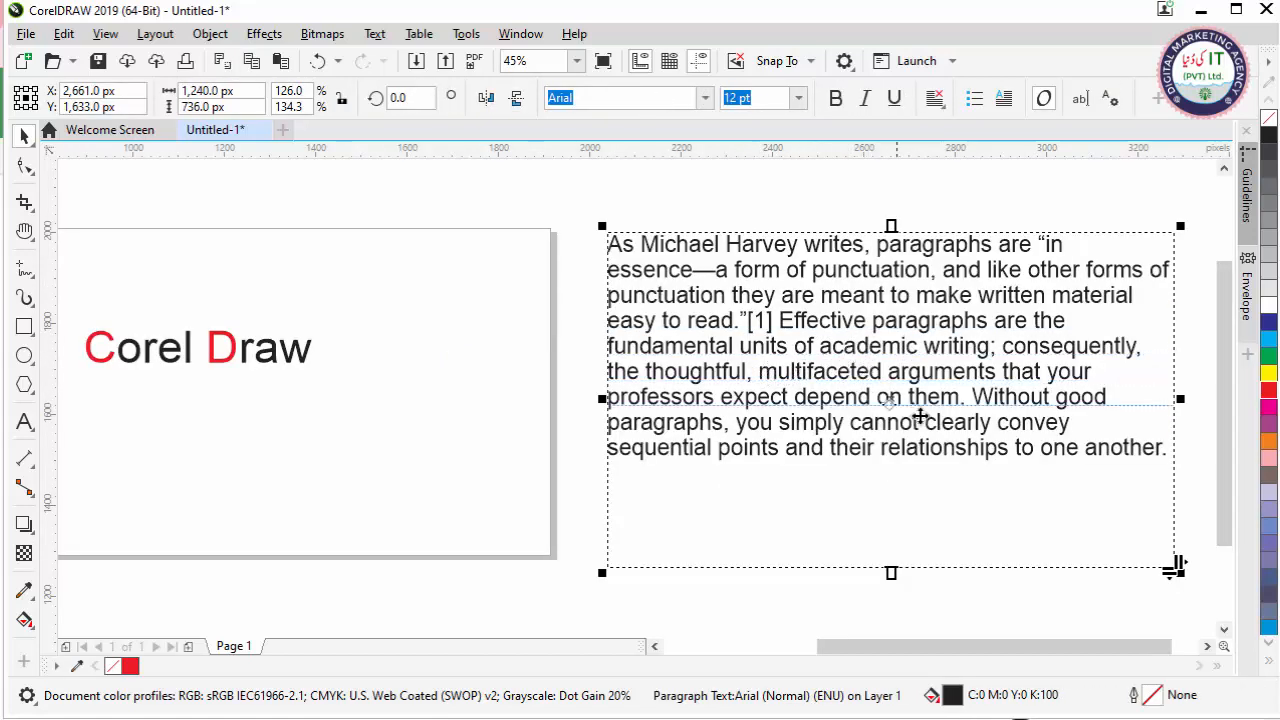
# Break the paragraph text before "consequently" and add a blank line, splitting it into two paragraphs.
pyautogui.doubleClick(871, 350)
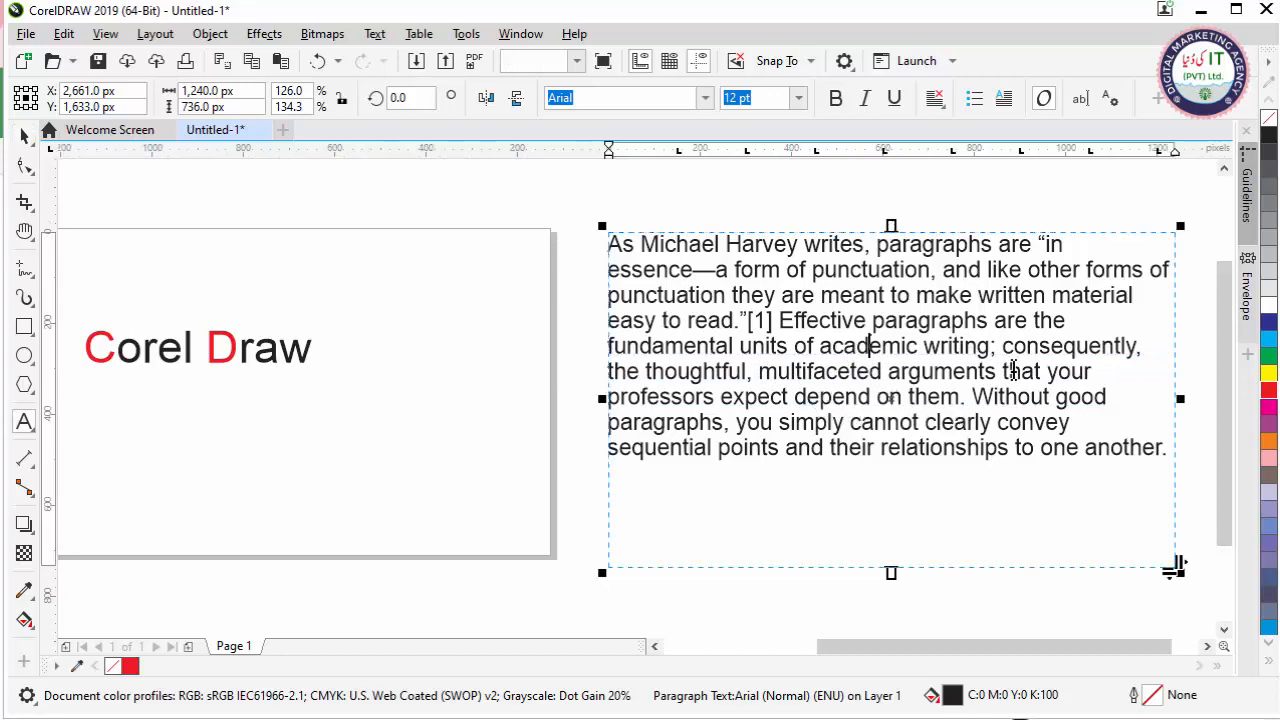
pyautogui.click(1004, 348)
pyautogui.press('Return')
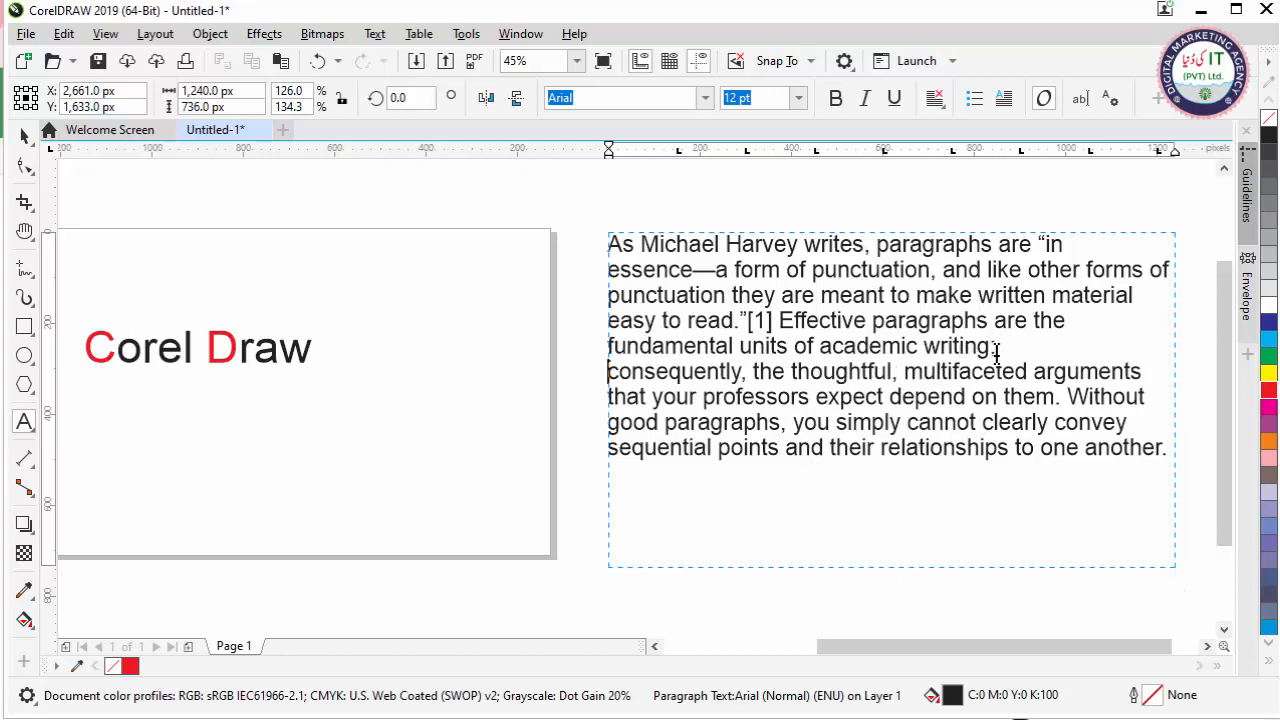
pyautogui.press('Return')
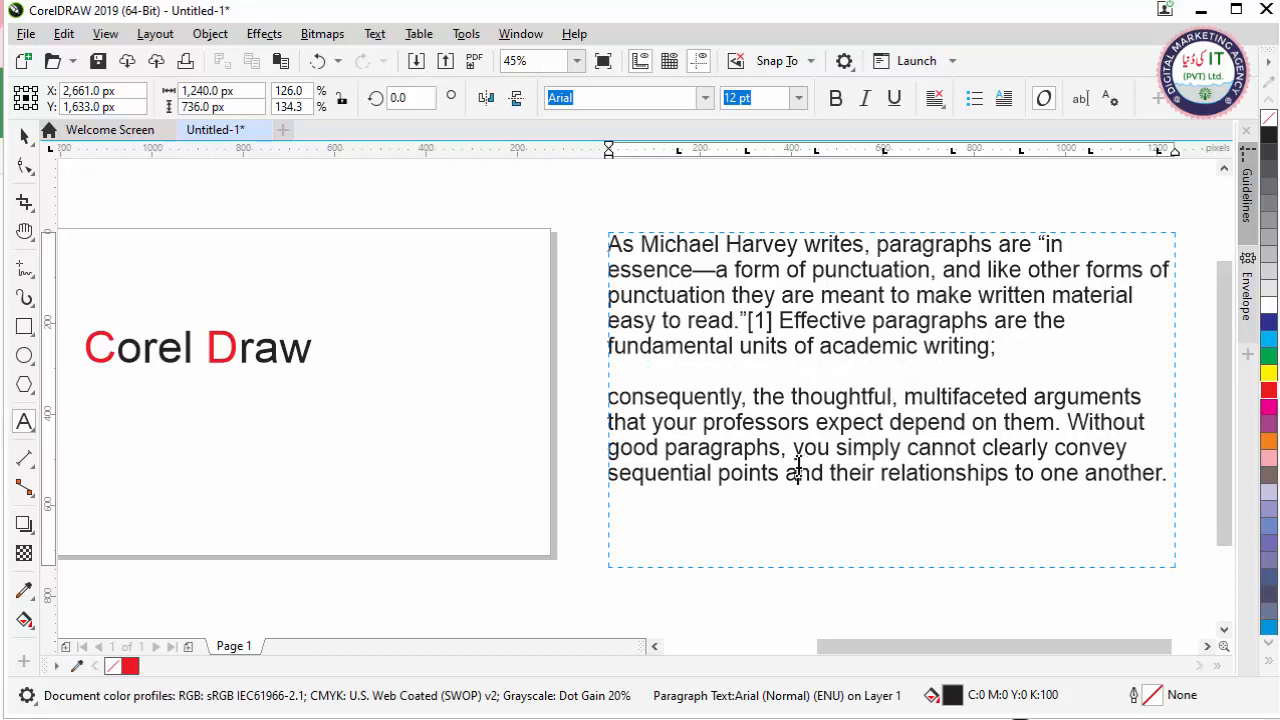
# Apply Left, Center and Right alignment in turn to all the paragraph text, finishing with Full Justify.
pyautogui.hotkey('ctrl', 'a')
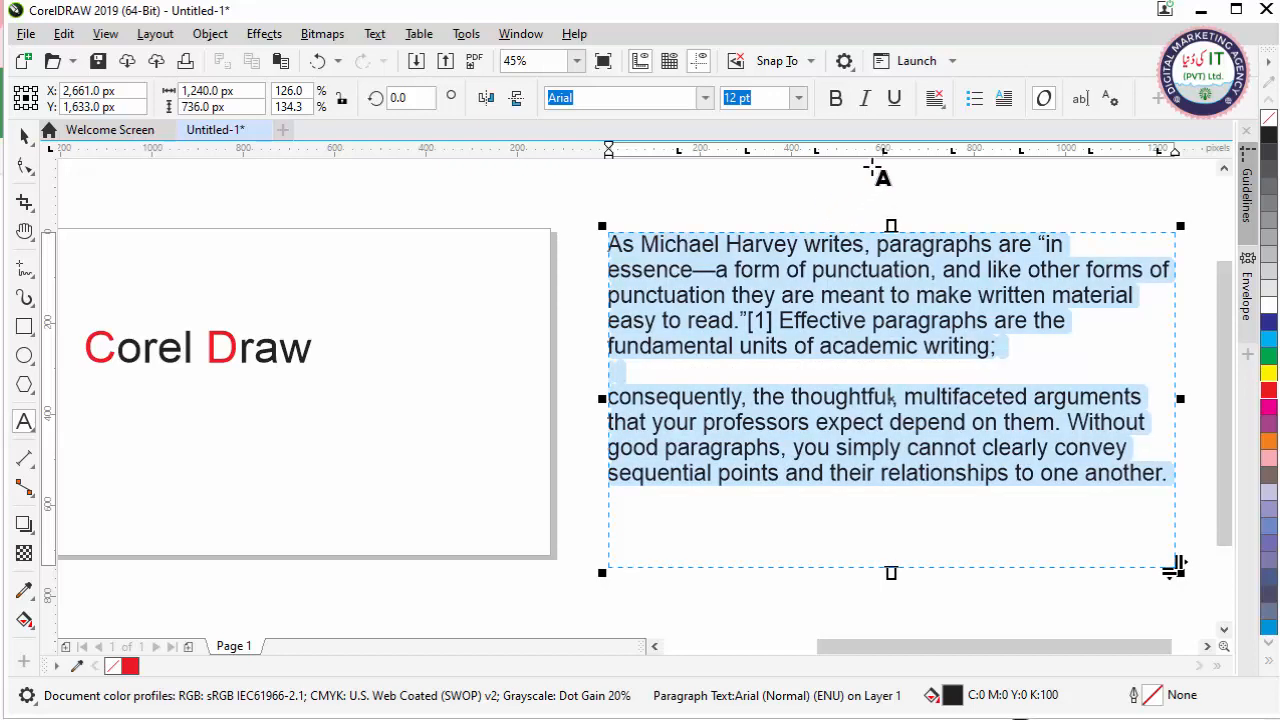
pyautogui.click(940, 106)
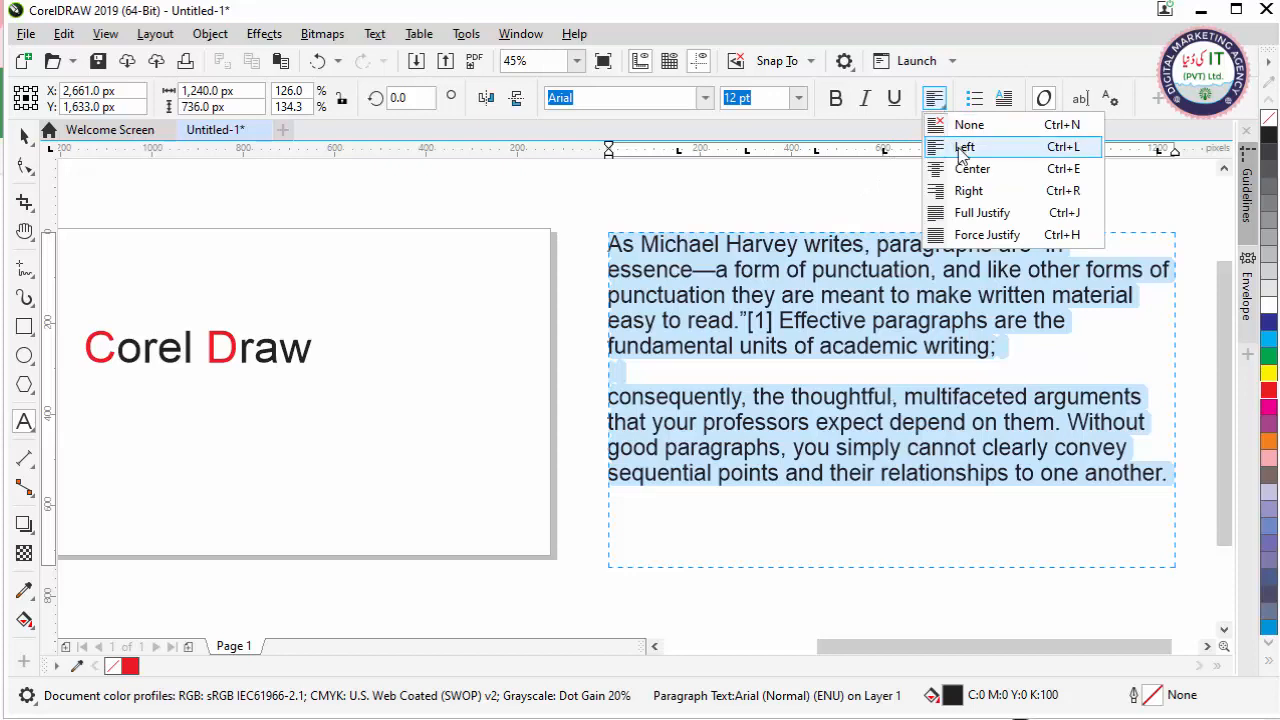
pyautogui.click(962, 148)
pyautogui.click(935, 98)
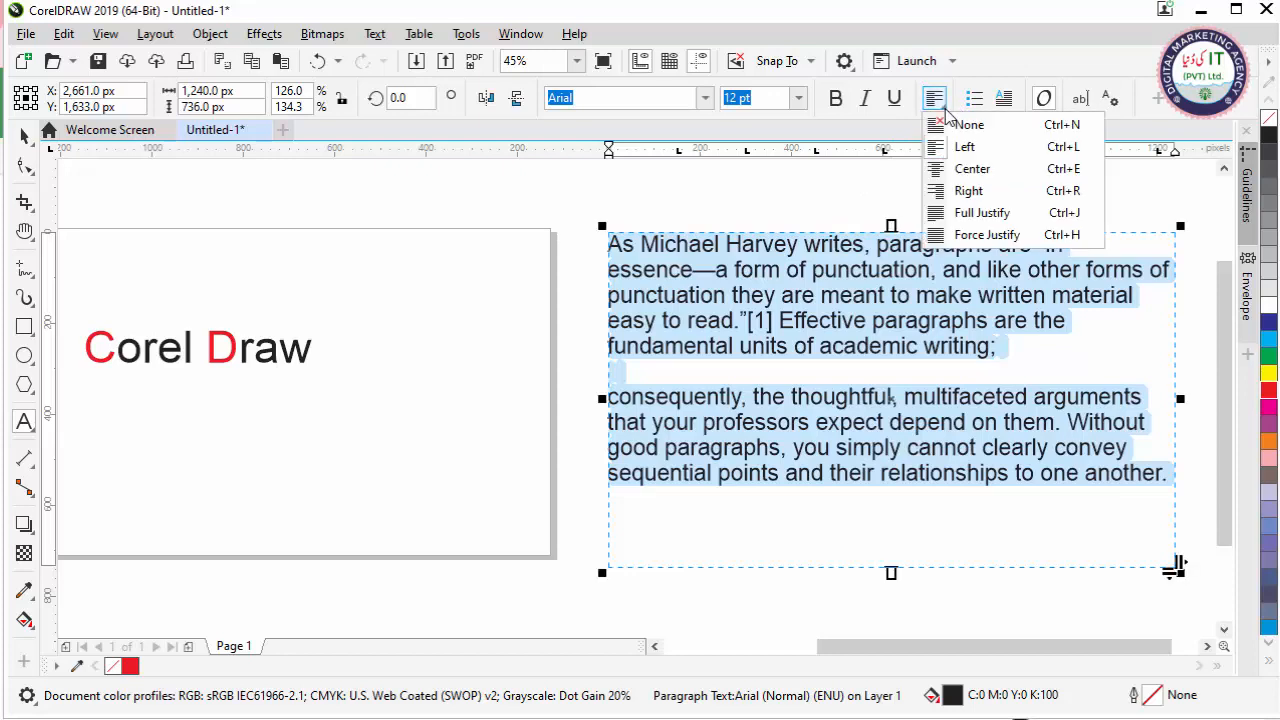
pyautogui.click(962, 168)
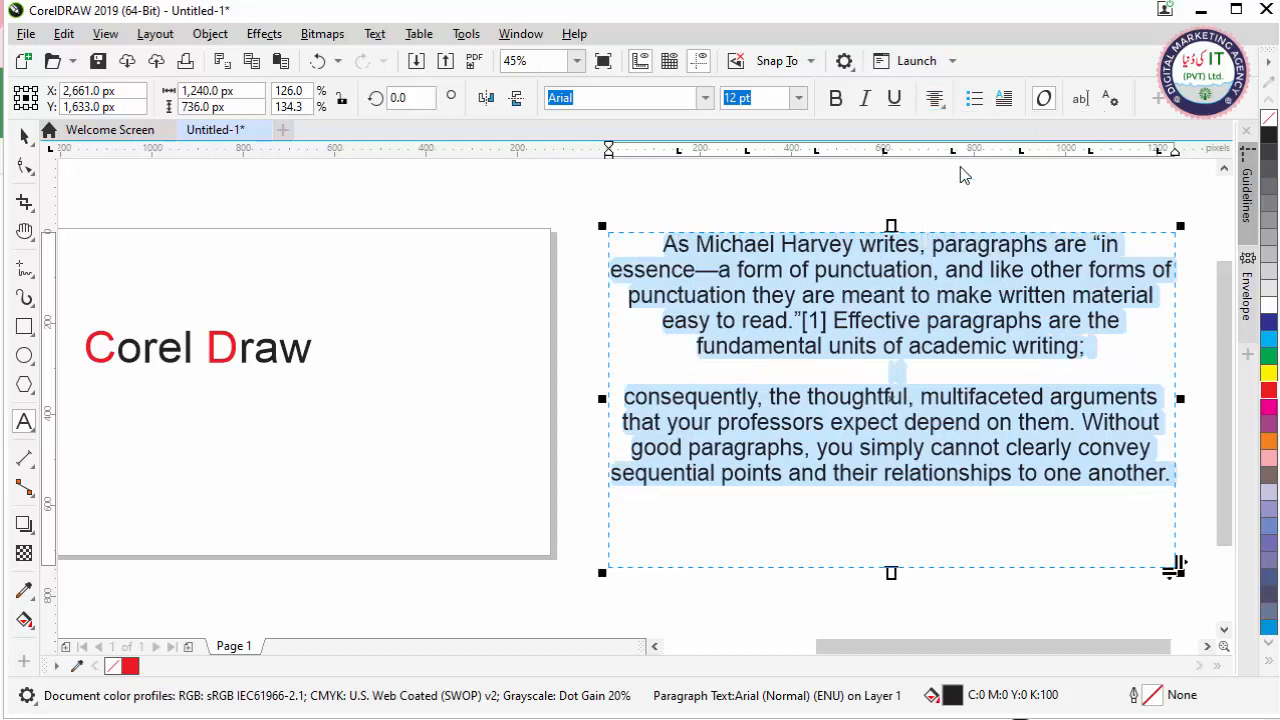
pyautogui.click(935, 98)
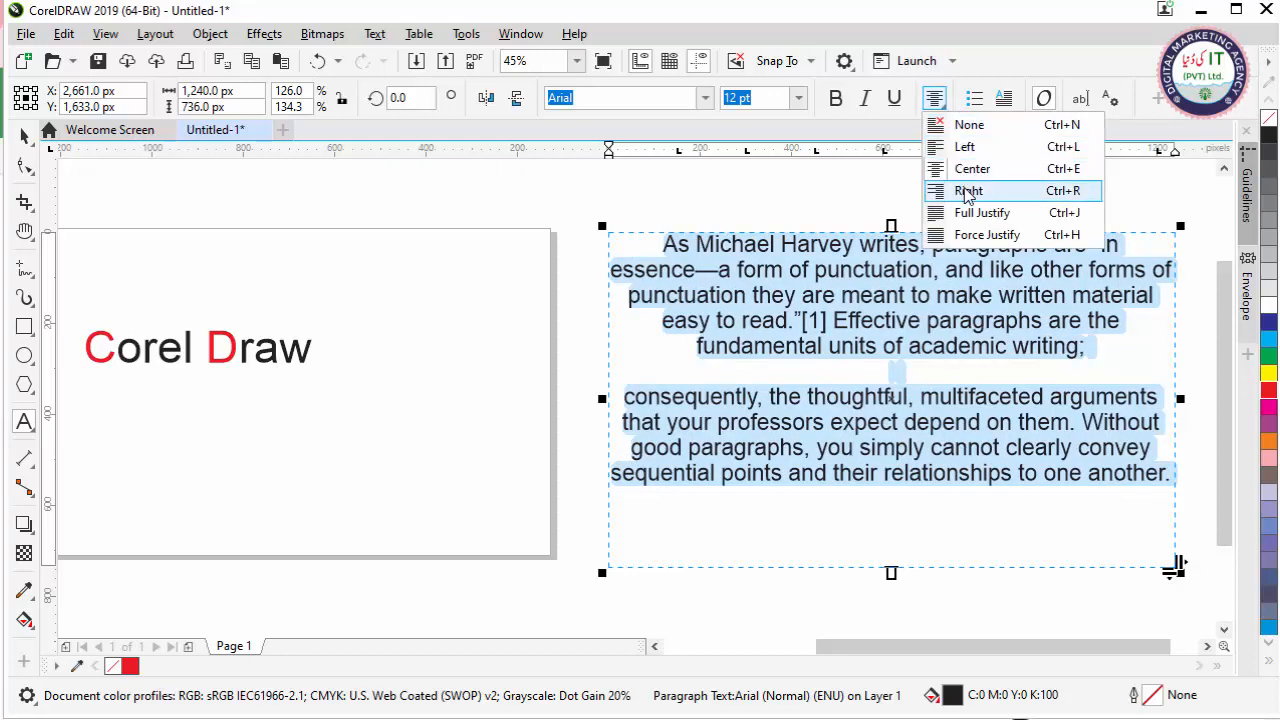
pyautogui.click(962, 189)
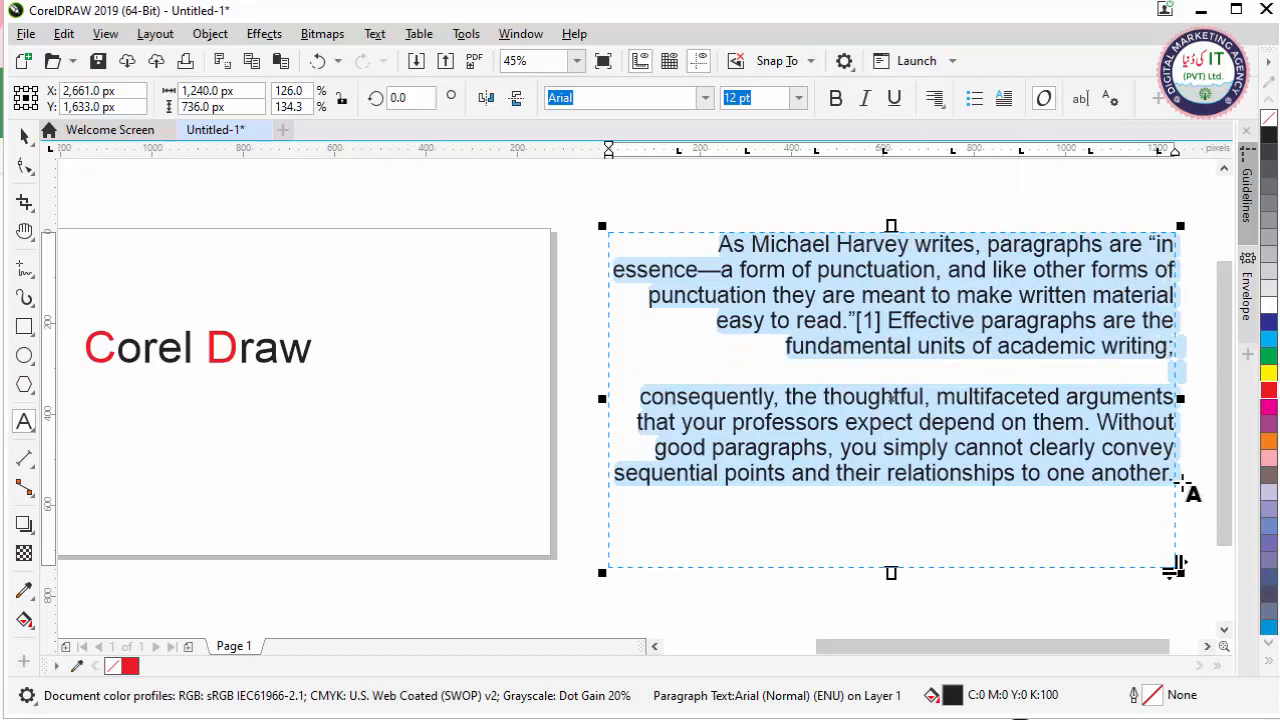
pyautogui.click(935, 98)
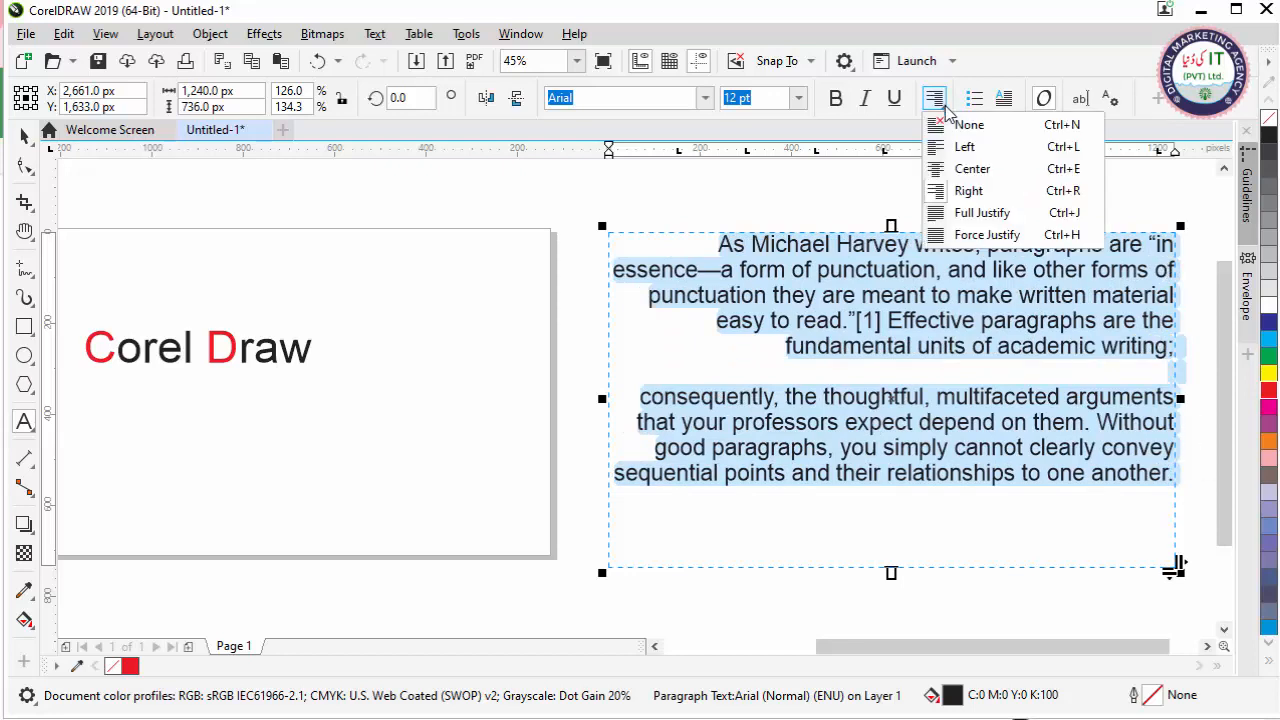
pyautogui.click(970, 212)
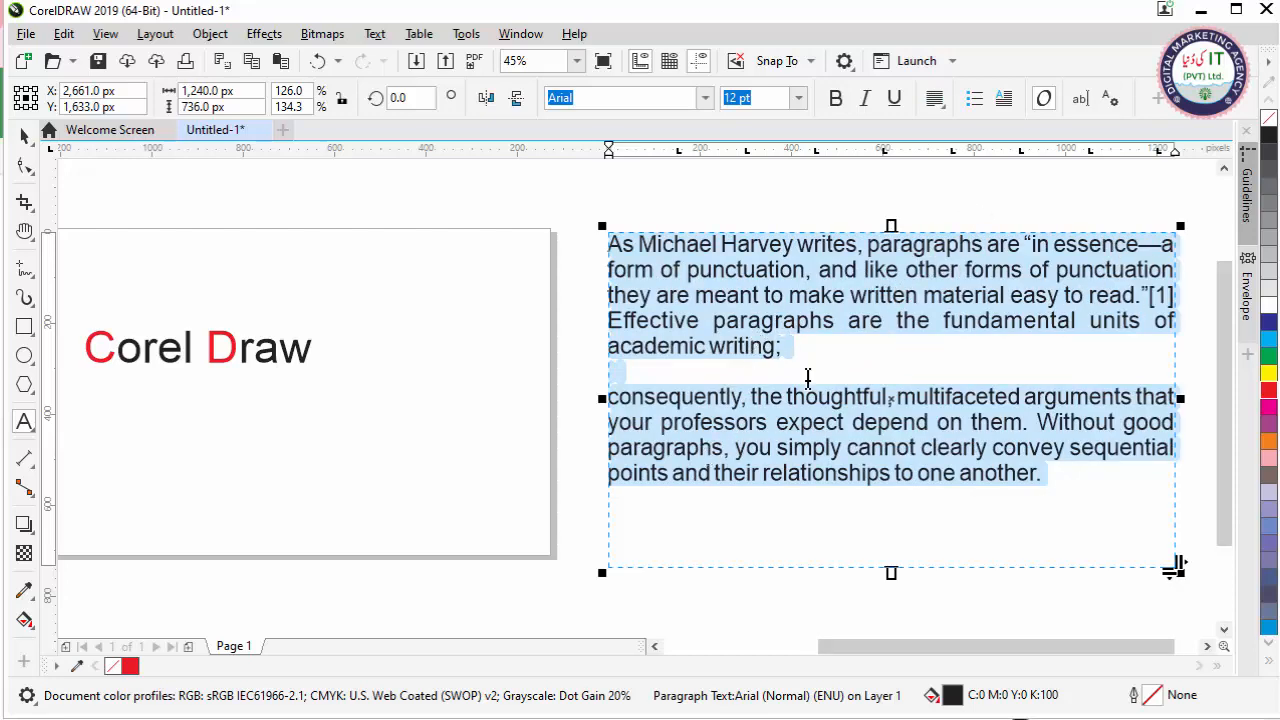
# Try Force Justify on all the paragraph text and undo it.
pyautogui.click(826, 372)
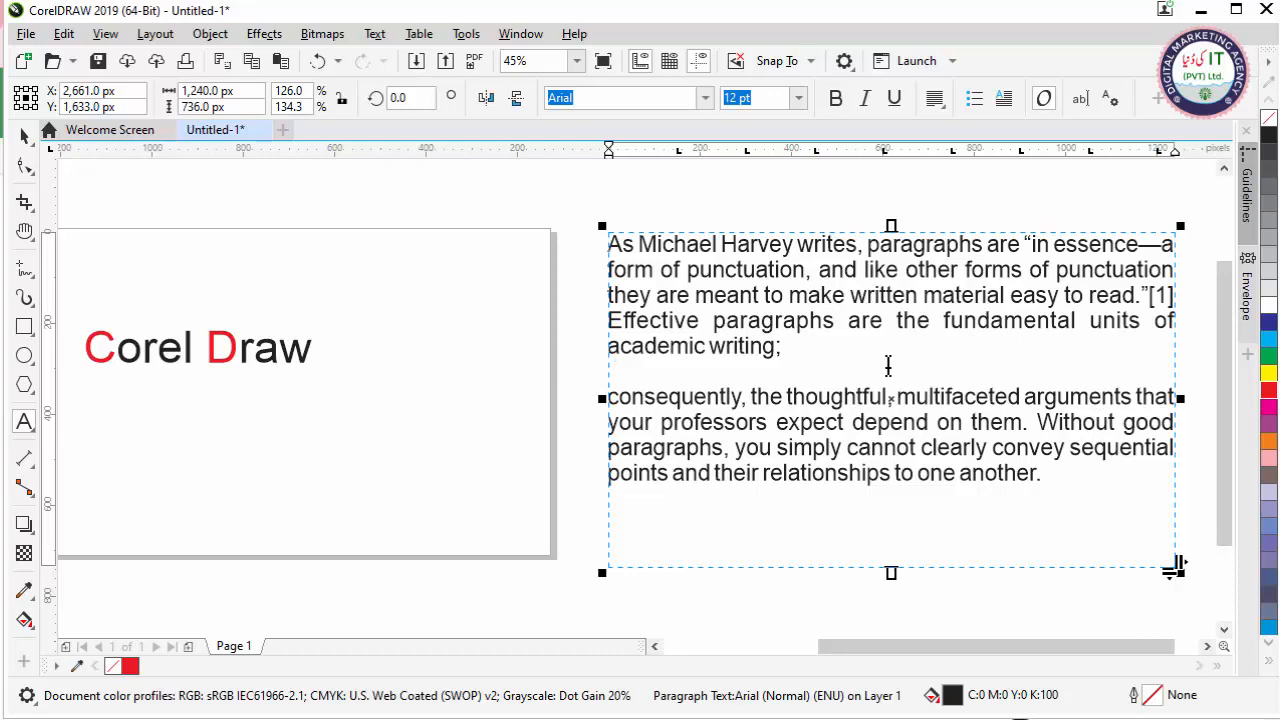
pyautogui.hotkey('ctrl', 'a')
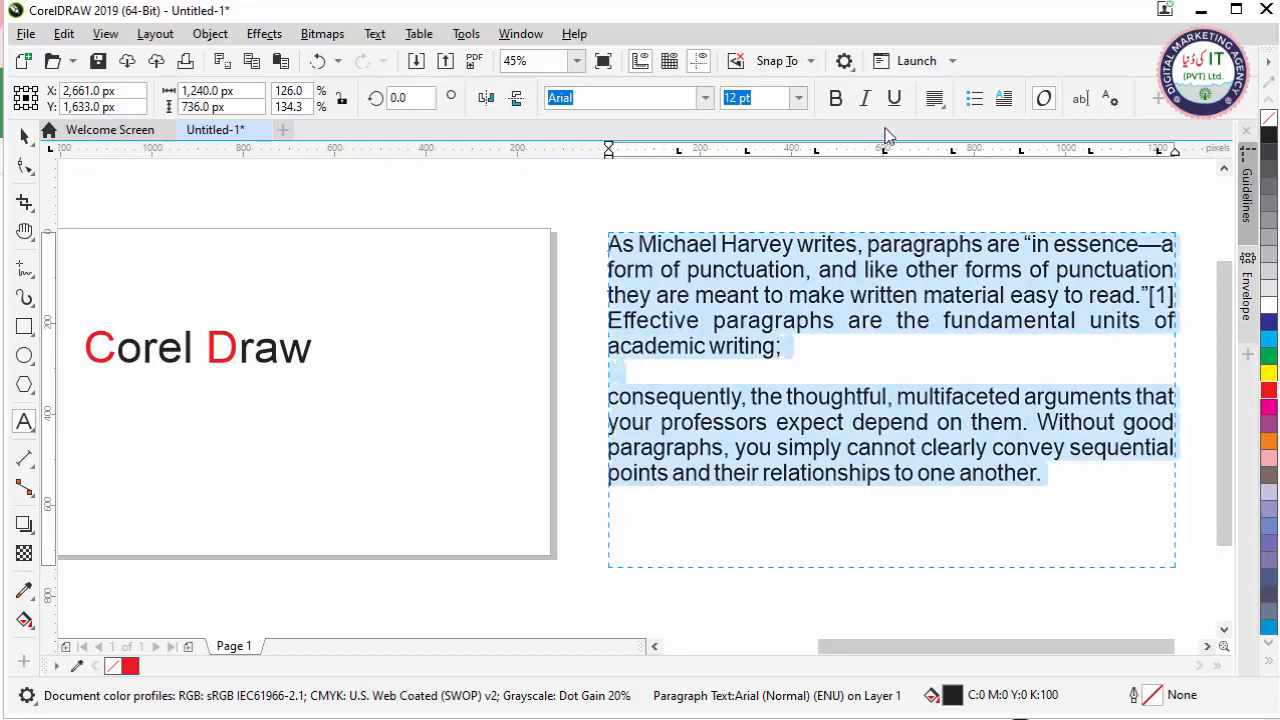
pyautogui.click(934, 98)
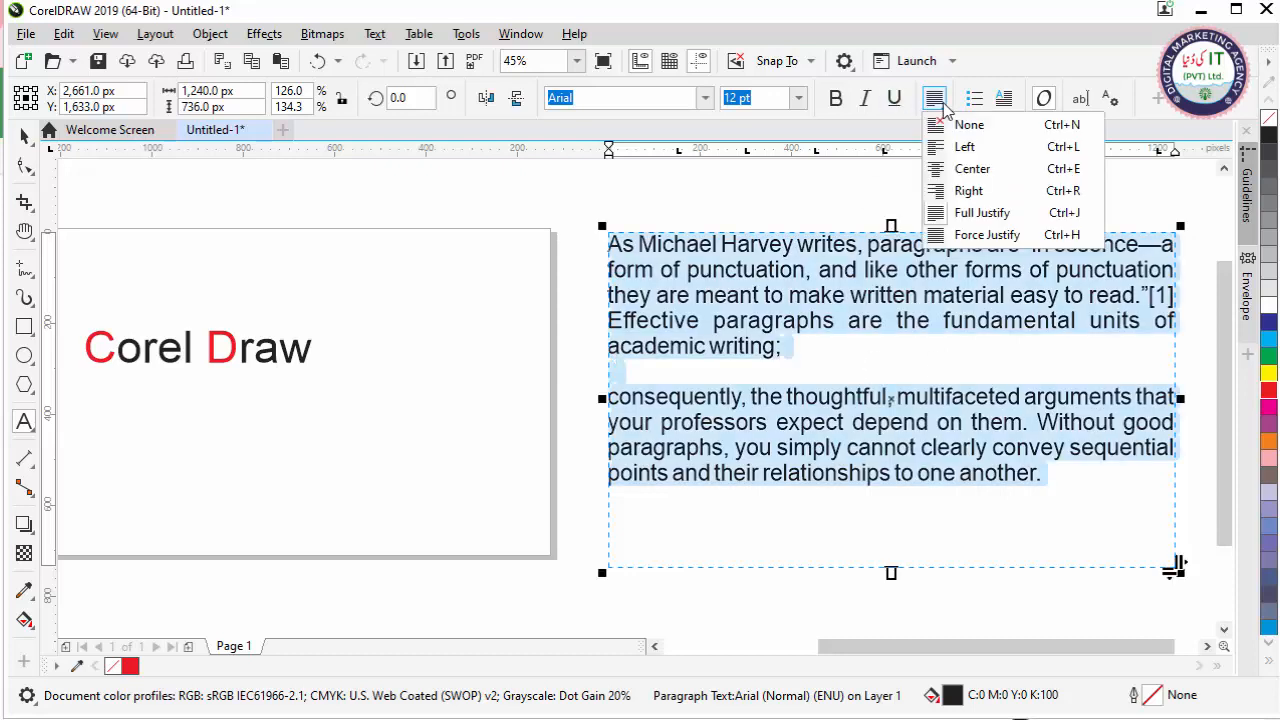
pyautogui.click(978, 234)
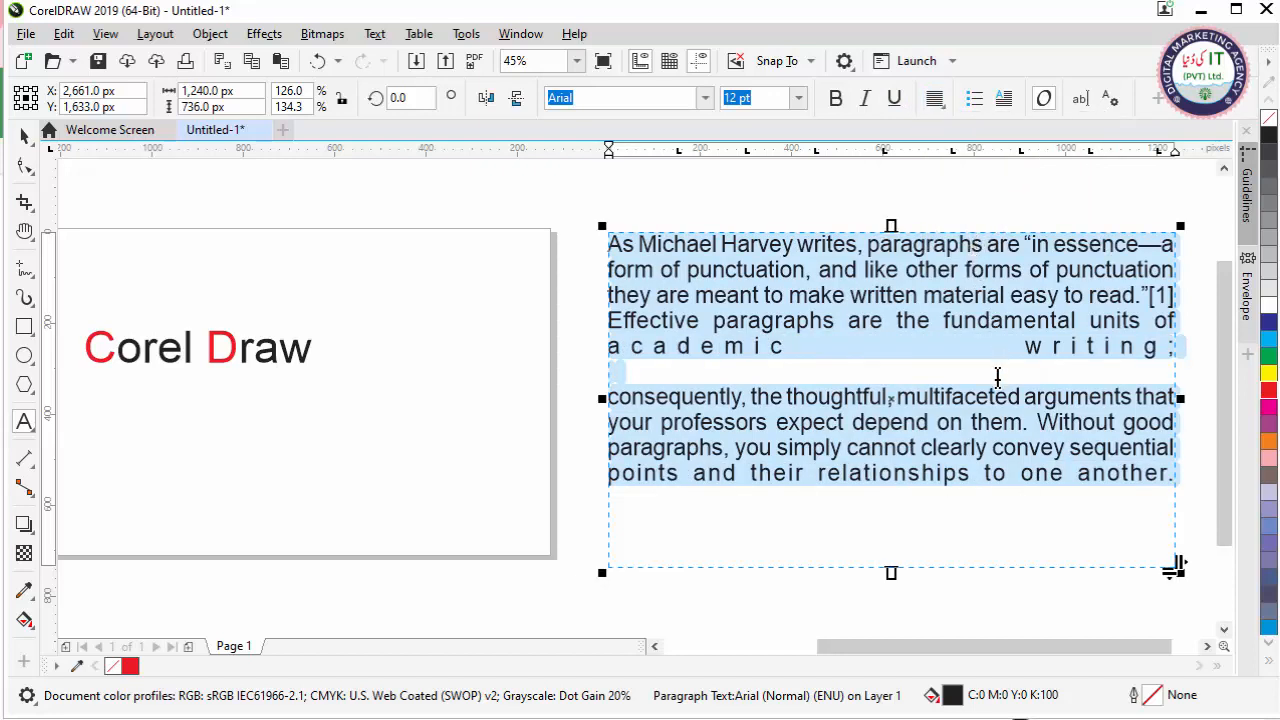
pyautogui.hotkey('ctrl', 'z')
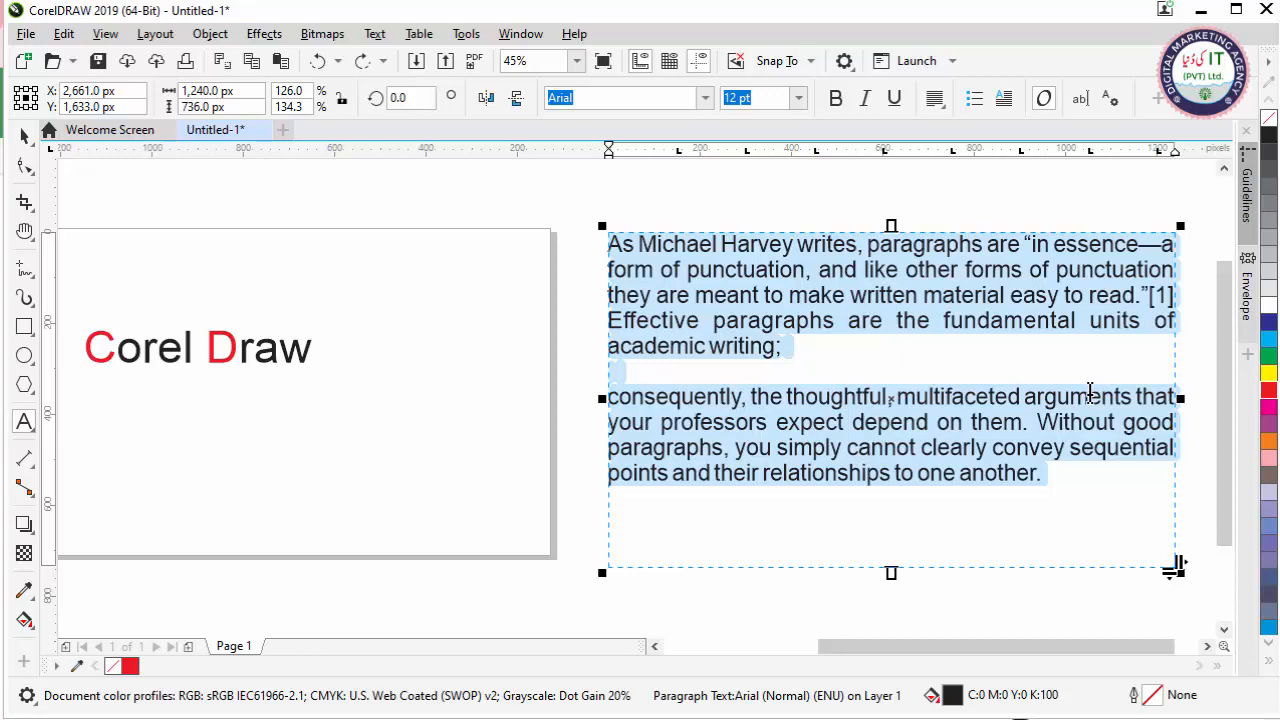
# Compare the "Corel Draw" artistic text on the page with the paragraph text frame beside it, selecting each in turn.
pyautogui.click(24, 135)
pyautogui.scroll(-4, 480, 405)
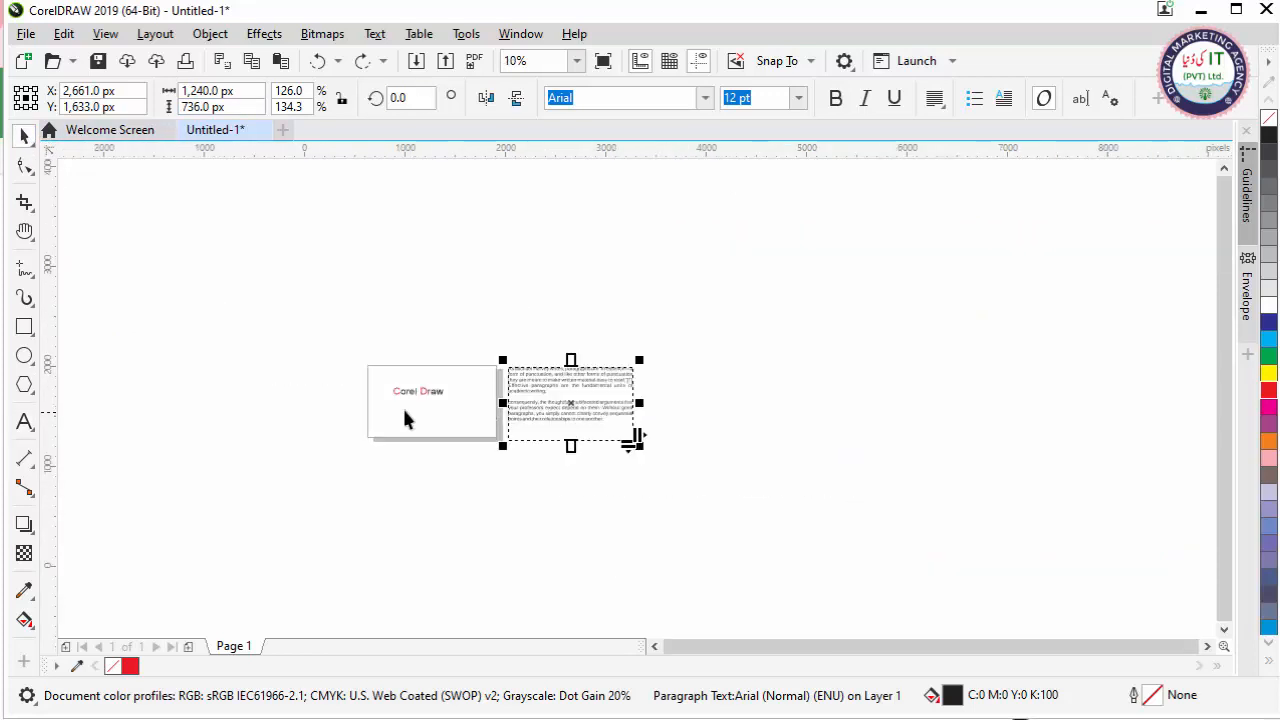
pyautogui.scroll(2, 406, 418)
pyautogui.scroll(2, 663, 388)
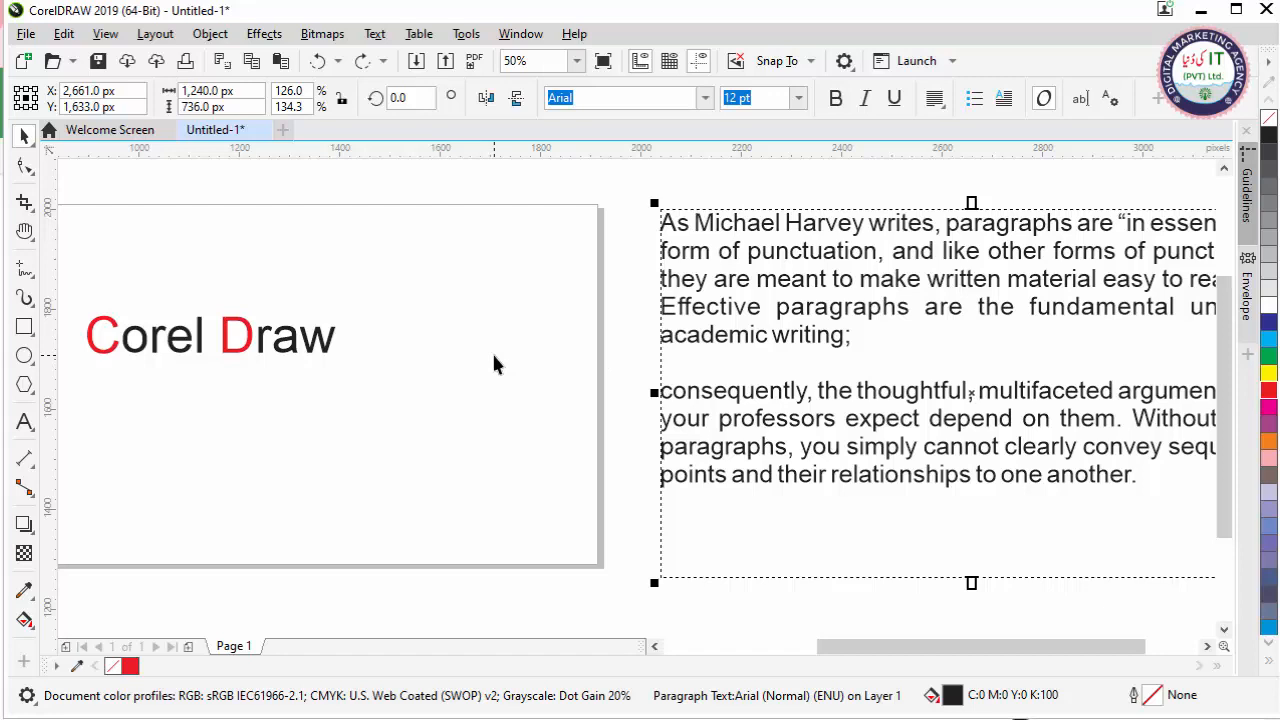
pyautogui.scroll(-2, 493, 365)
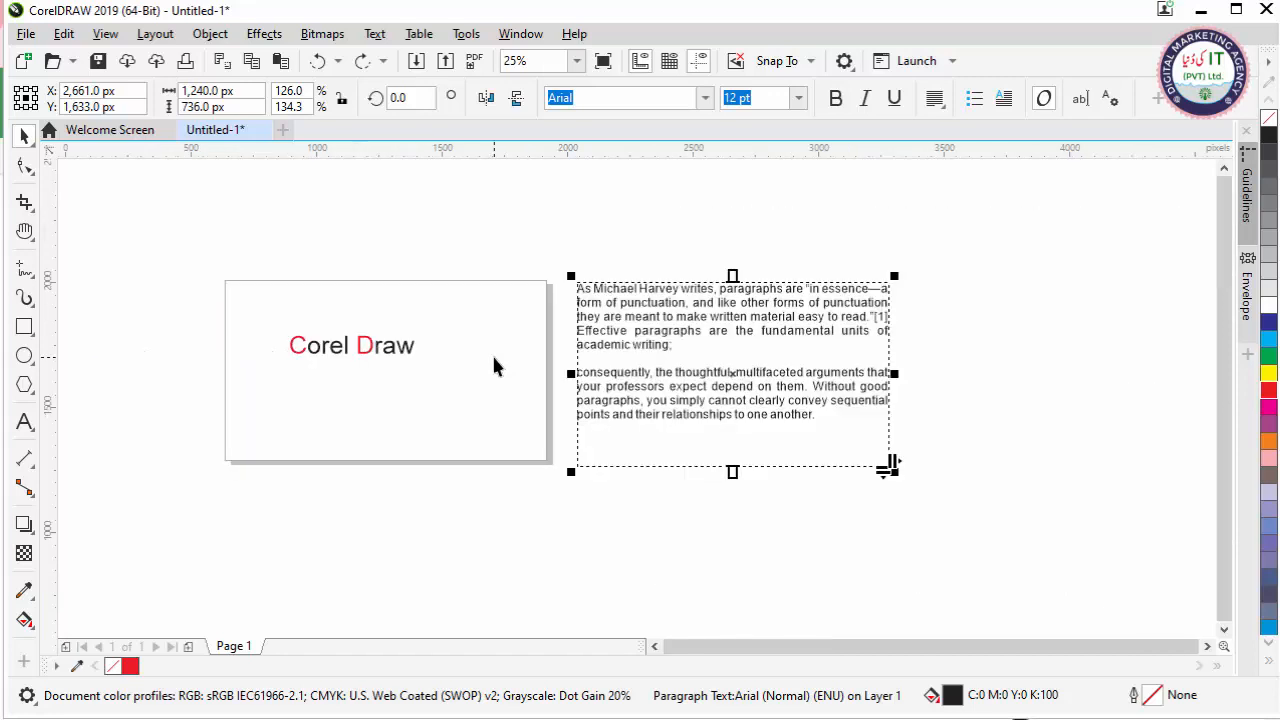
pyautogui.click(324, 348)
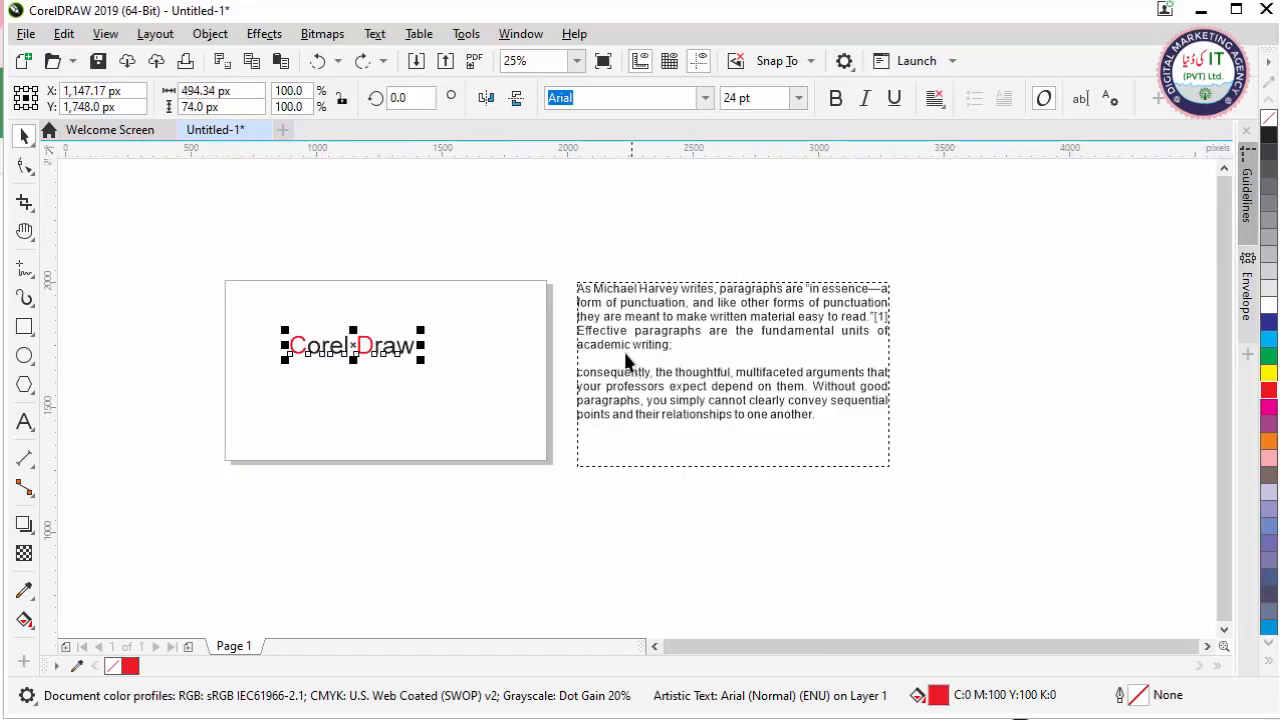
pyautogui.click(608, 332)
pyautogui.click(358, 350)
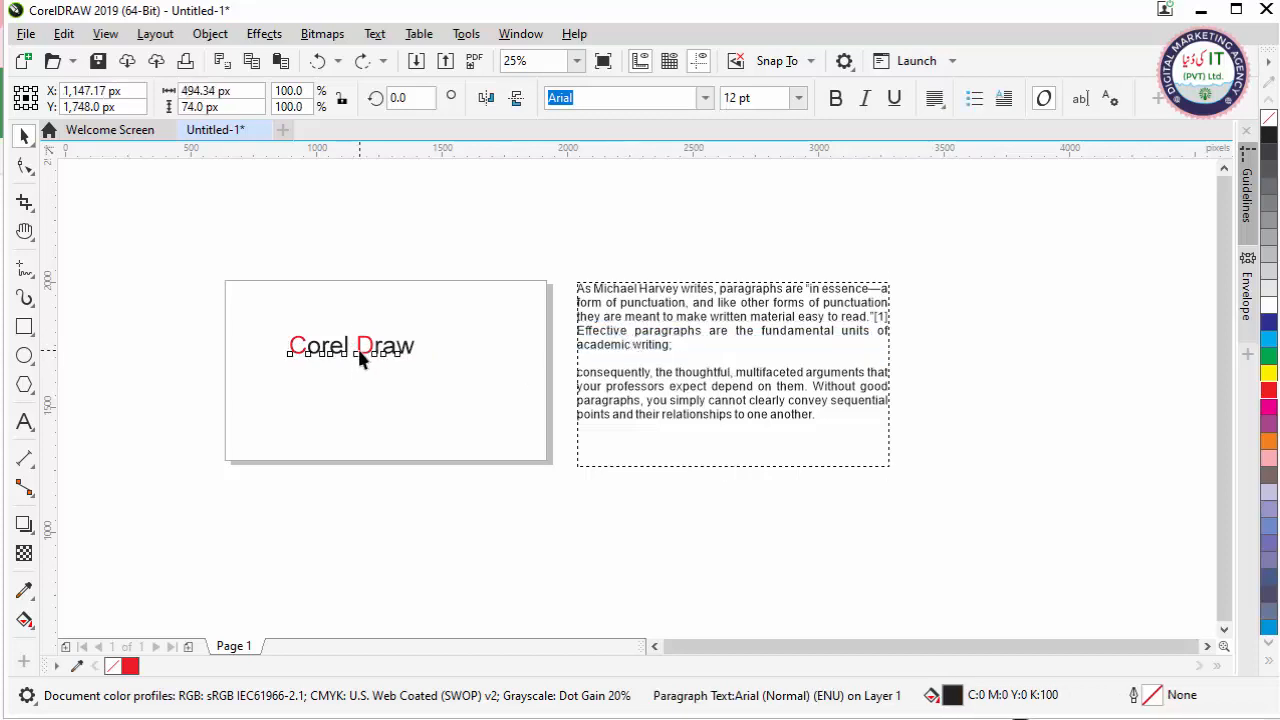
# Start artistic text above the page's upper-left corner, paste the copied paragraph into it, and examine how far its line extends.
pyautogui.click(24, 421)
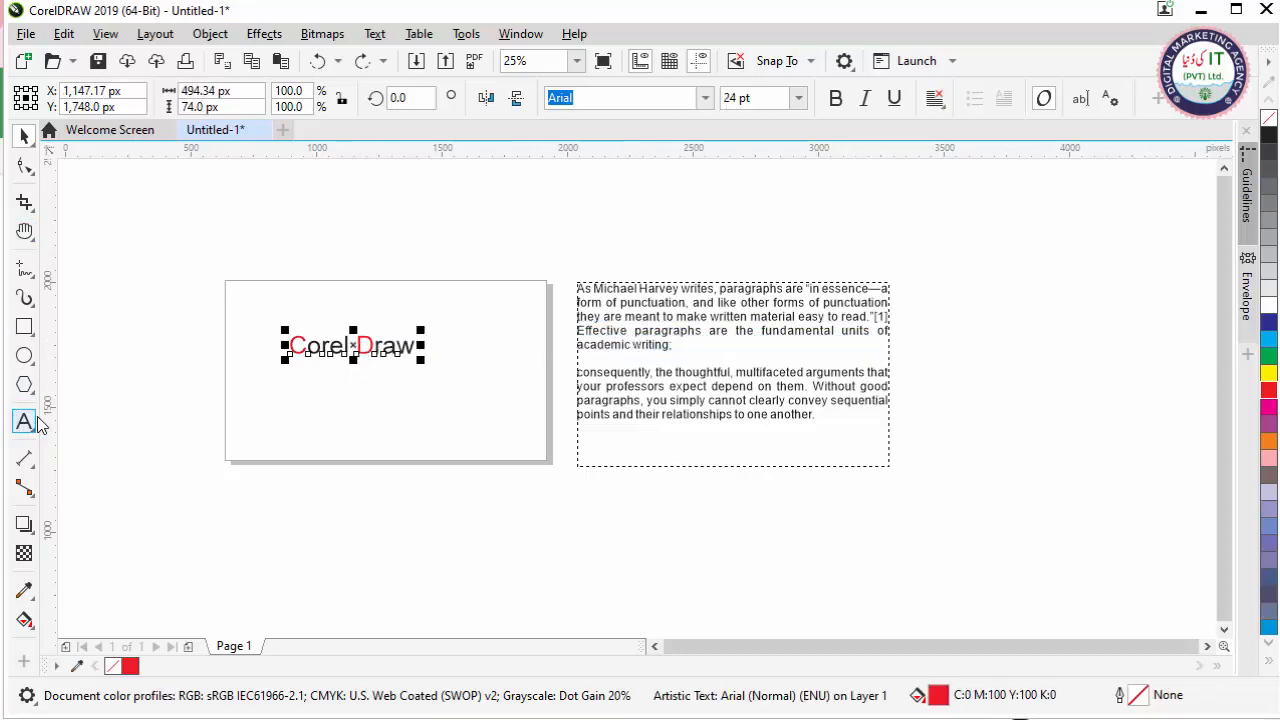
pyautogui.click(234, 226)
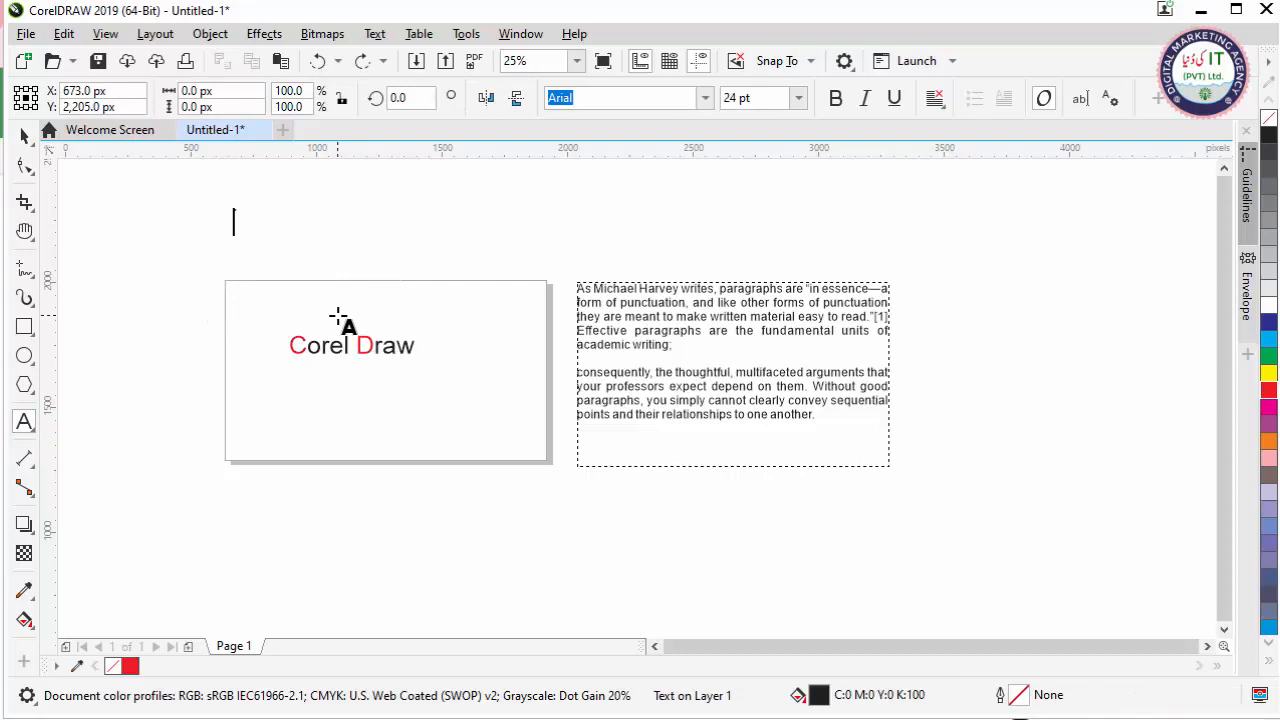
pyautogui.hotkey('ctrl', 'v')
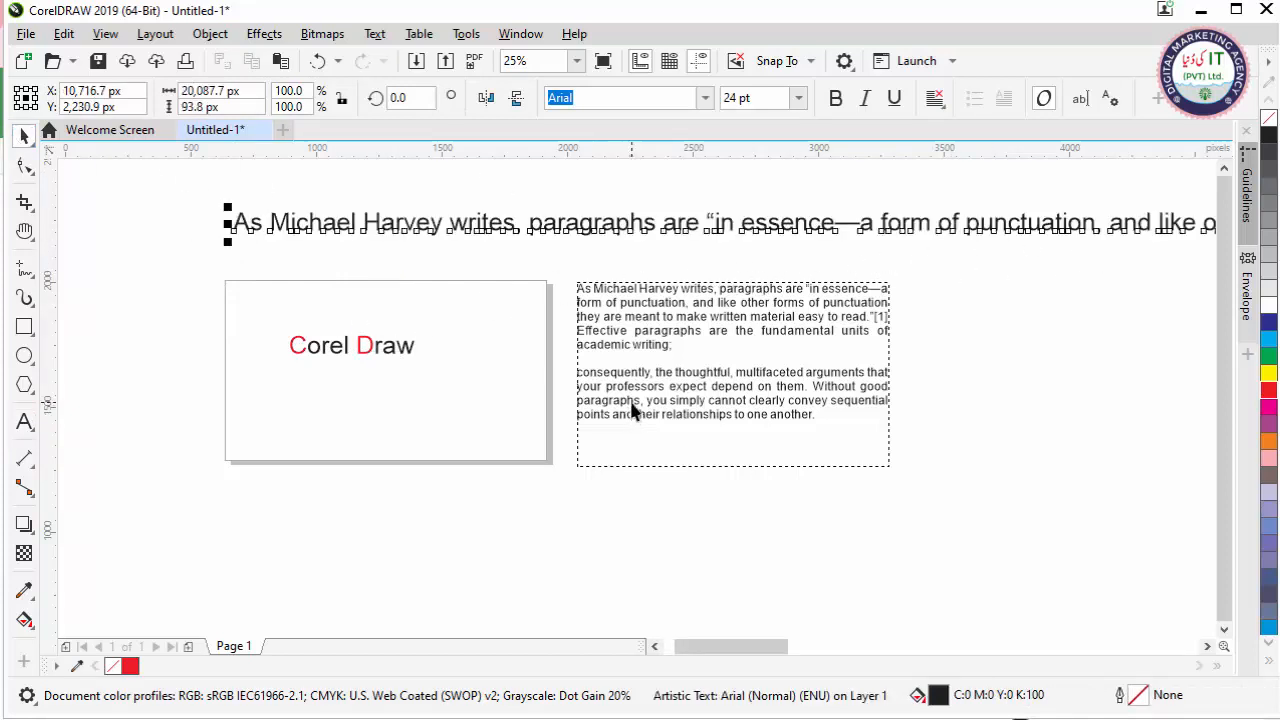
pyautogui.scroll(-4, 599, 410)
pyautogui.scroll(-4, 813, 432)
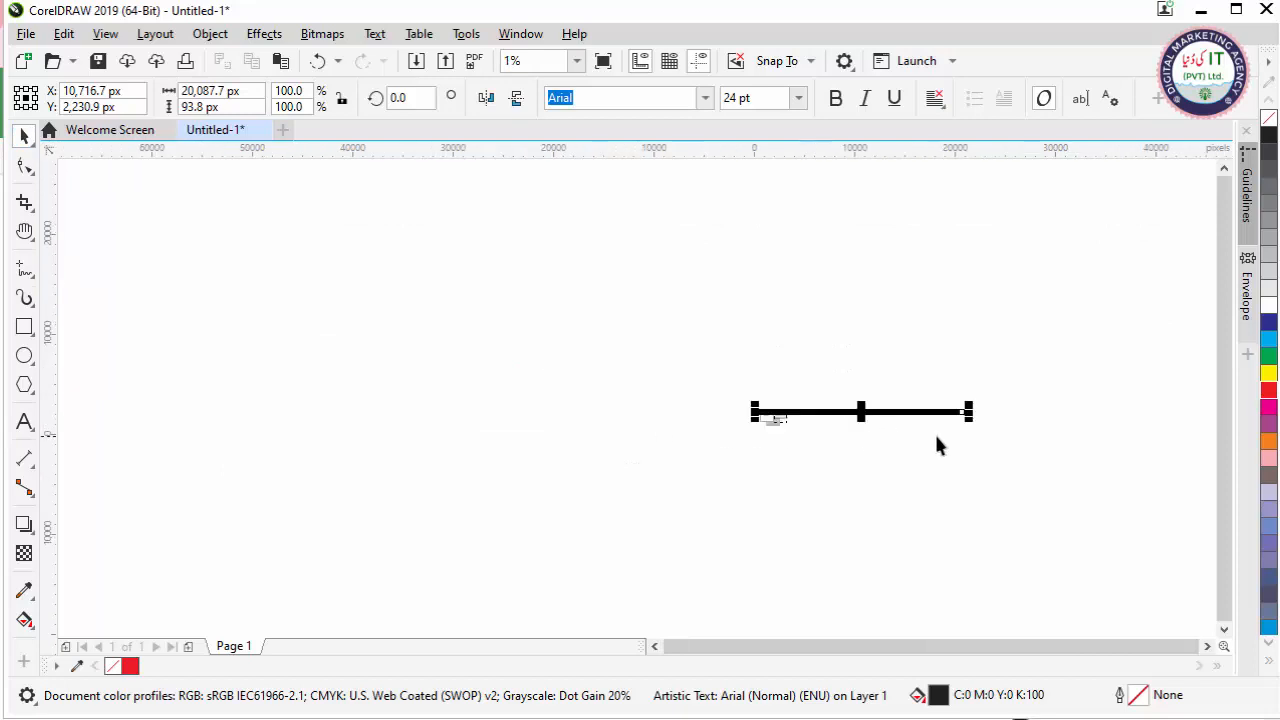
pyautogui.scroll(4, 935, 430)
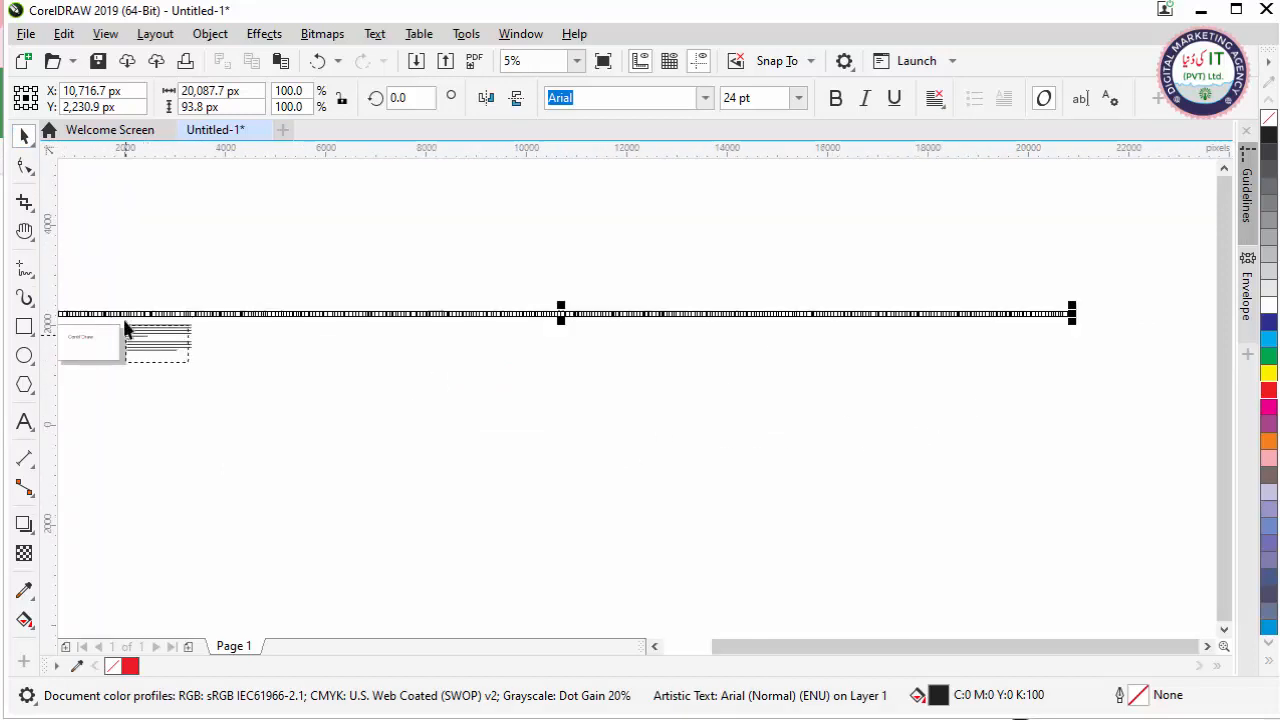
pyautogui.scroll(1, 126, 330)
# Compare the wrapped paragraph frame with the pasted single-line artistic text above it, and delete the artistic text.
pyautogui.press('h')
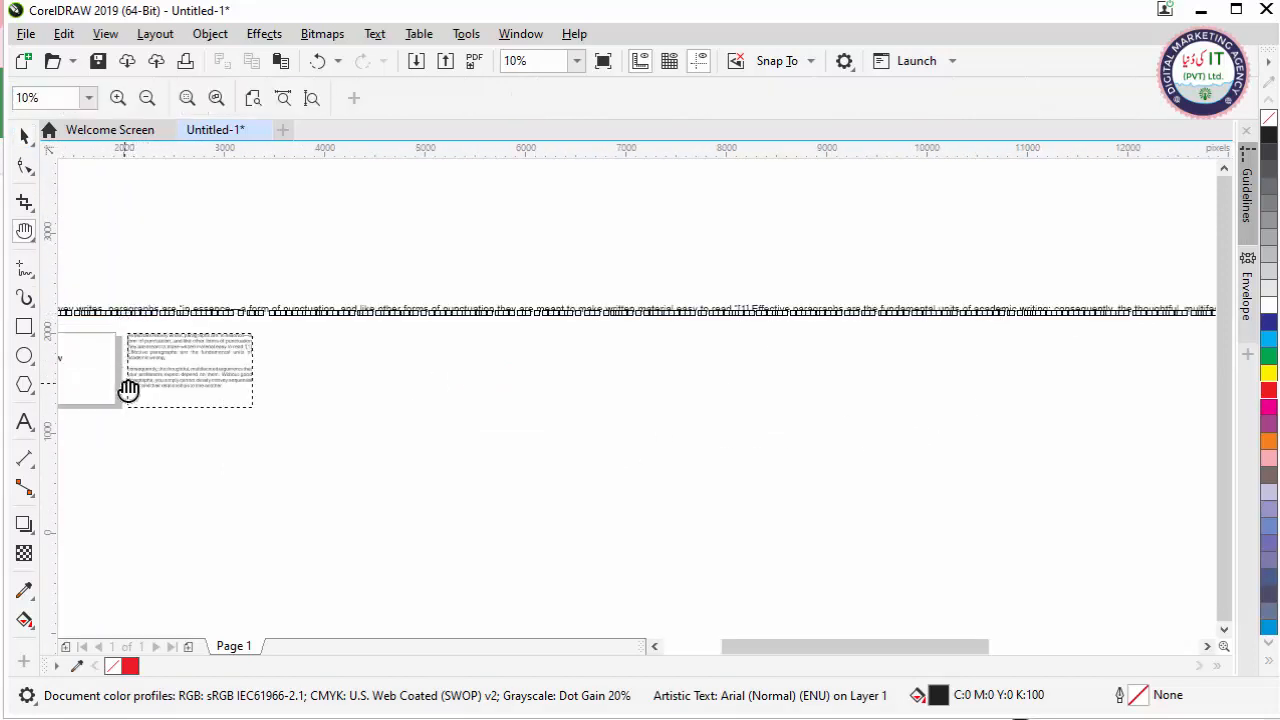
pyautogui.scroll(4, 300, 400)
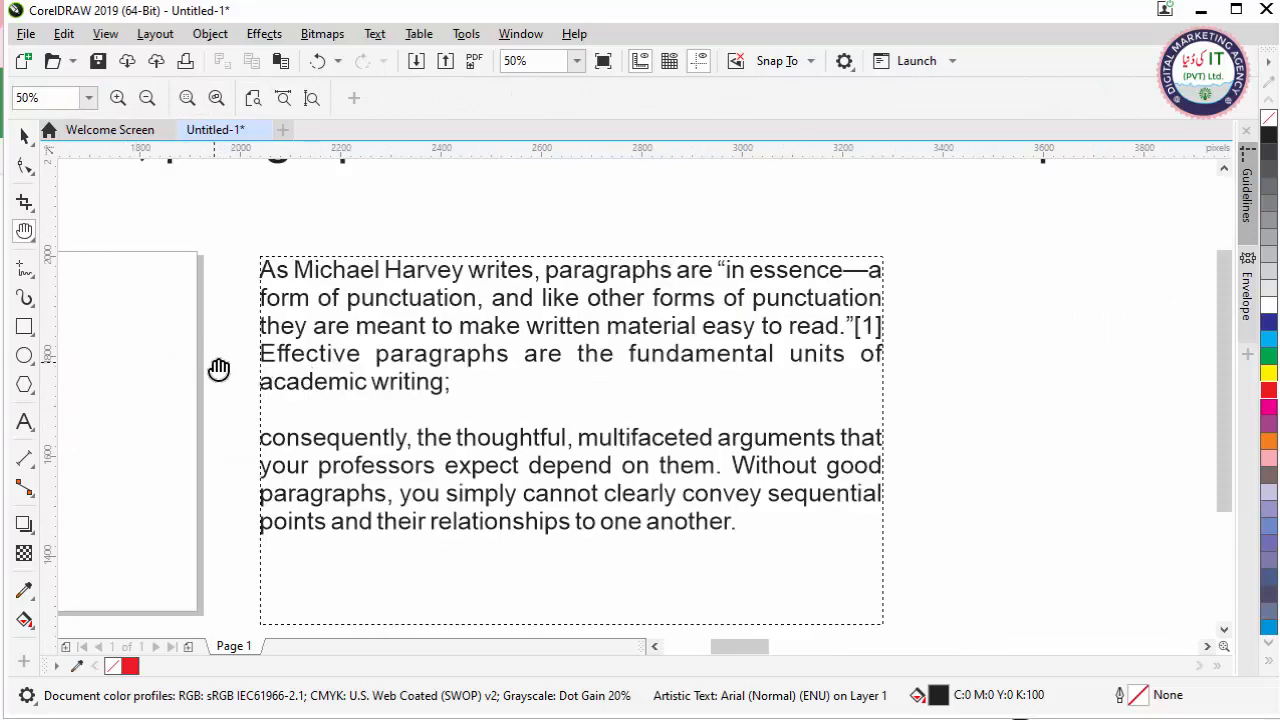
pyautogui.moveTo(223, 366); pyautogui.dragTo(486, 369)
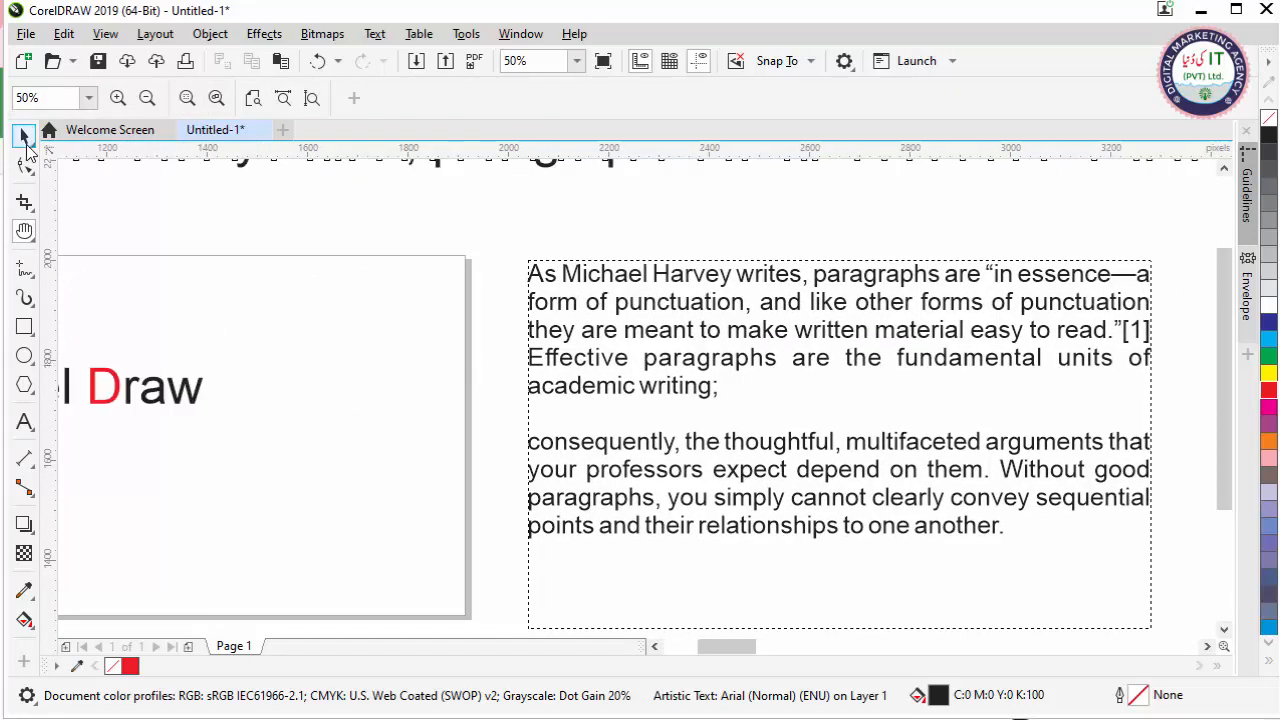
pyautogui.click(25, 136)
pyautogui.scroll(-1, 205, 369)
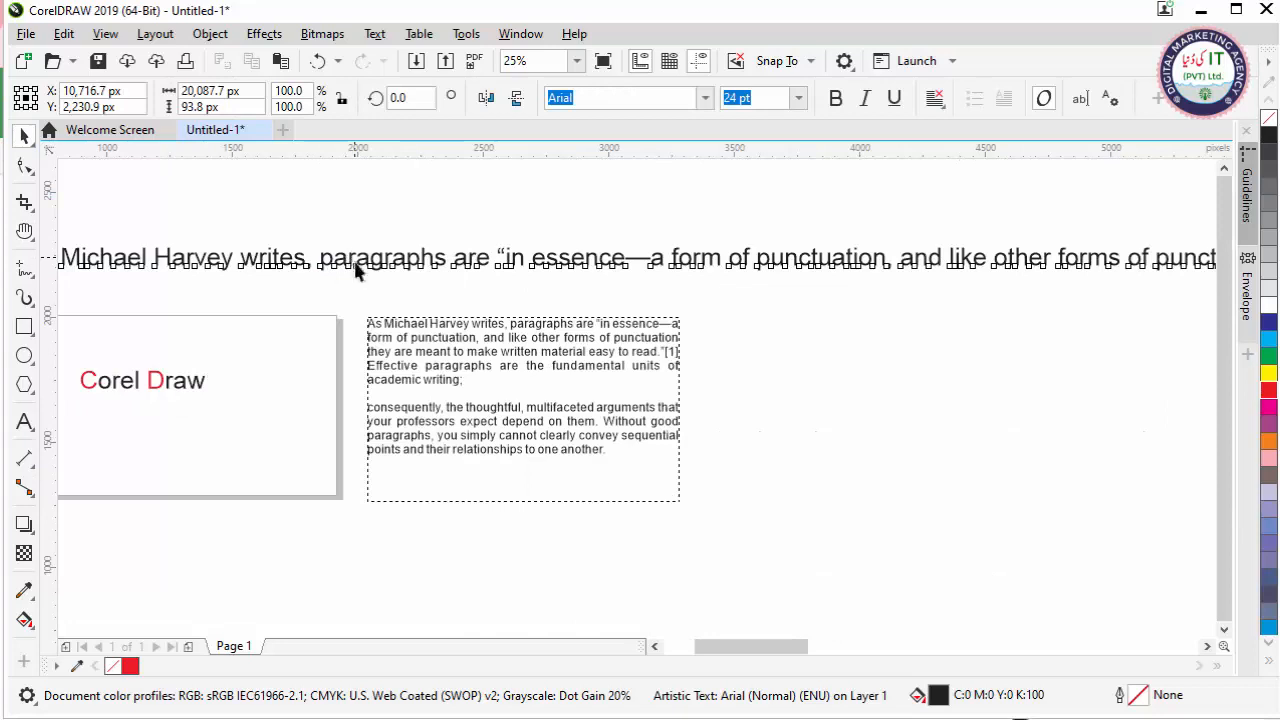
pyautogui.press('Delete')
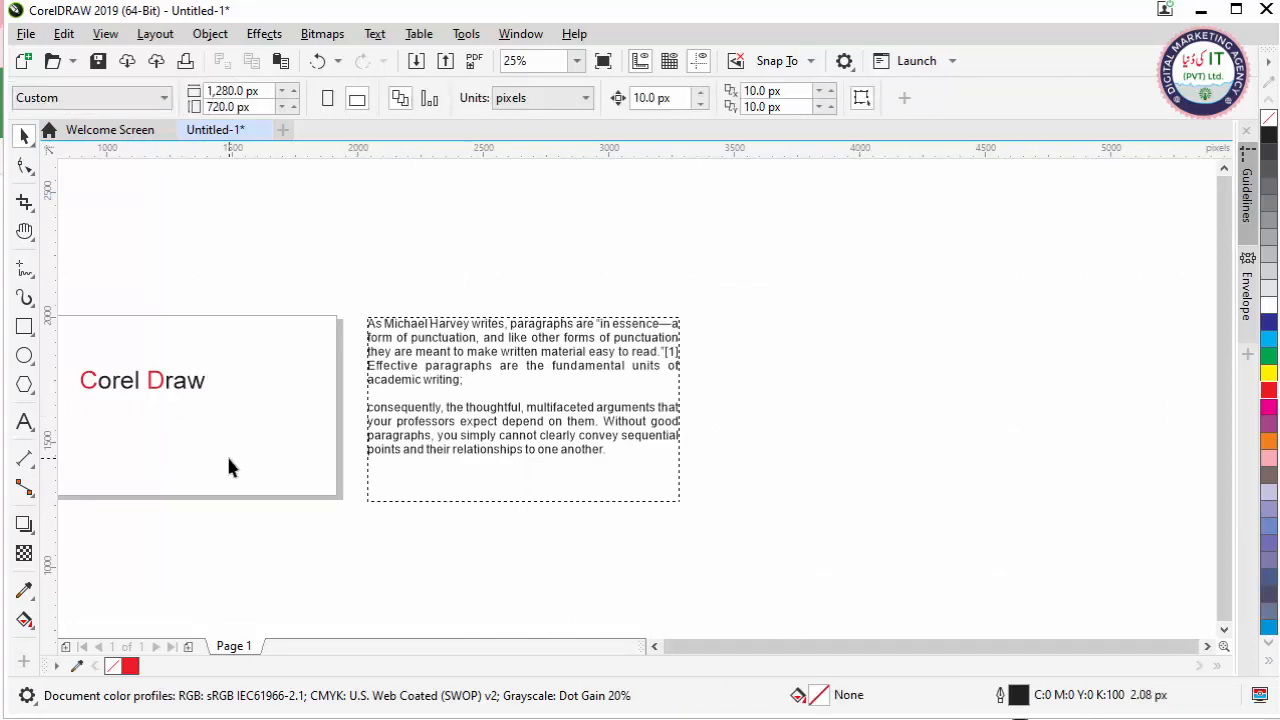
# Try the Algerian and Arial Rounded MT Bold fonts on the "Corel Draw" artistic text.
pyautogui.press('h')
pyautogui.moveTo(226, 460); pyautogui.dragTo(417, 451)
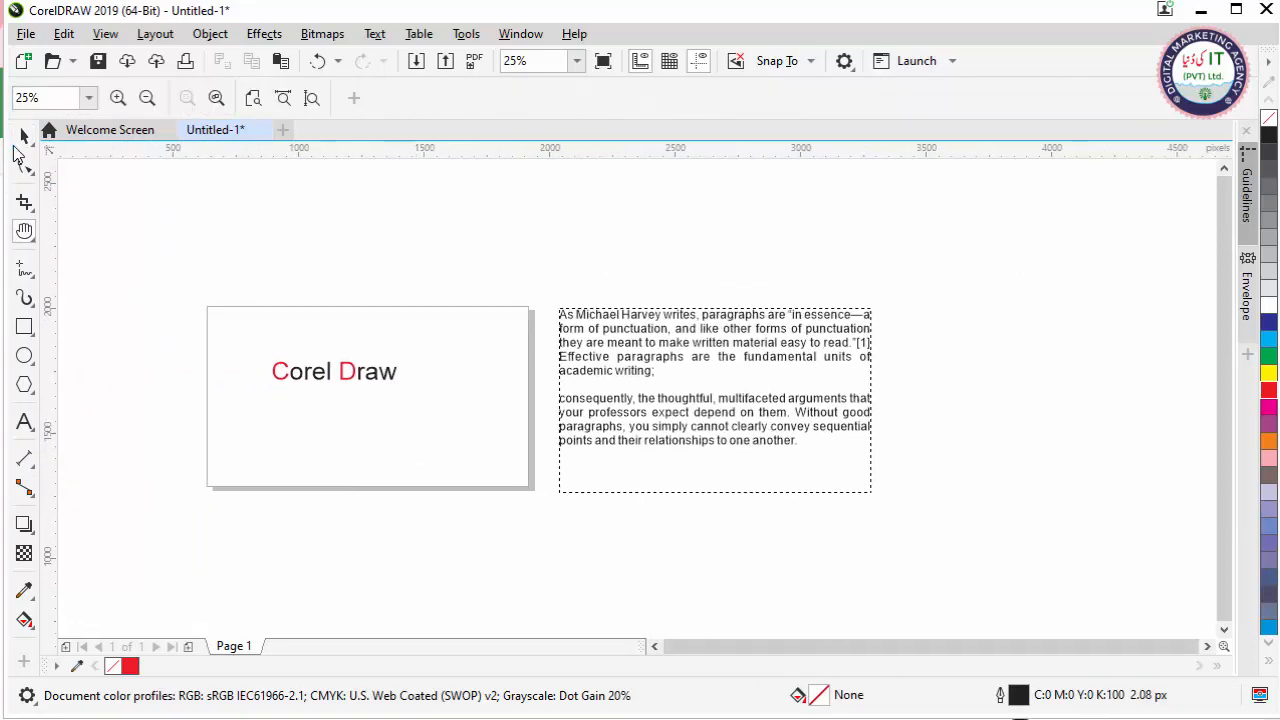
pyautogui.click(24, 137)
pyautogui.scroll(1, 312, 400)
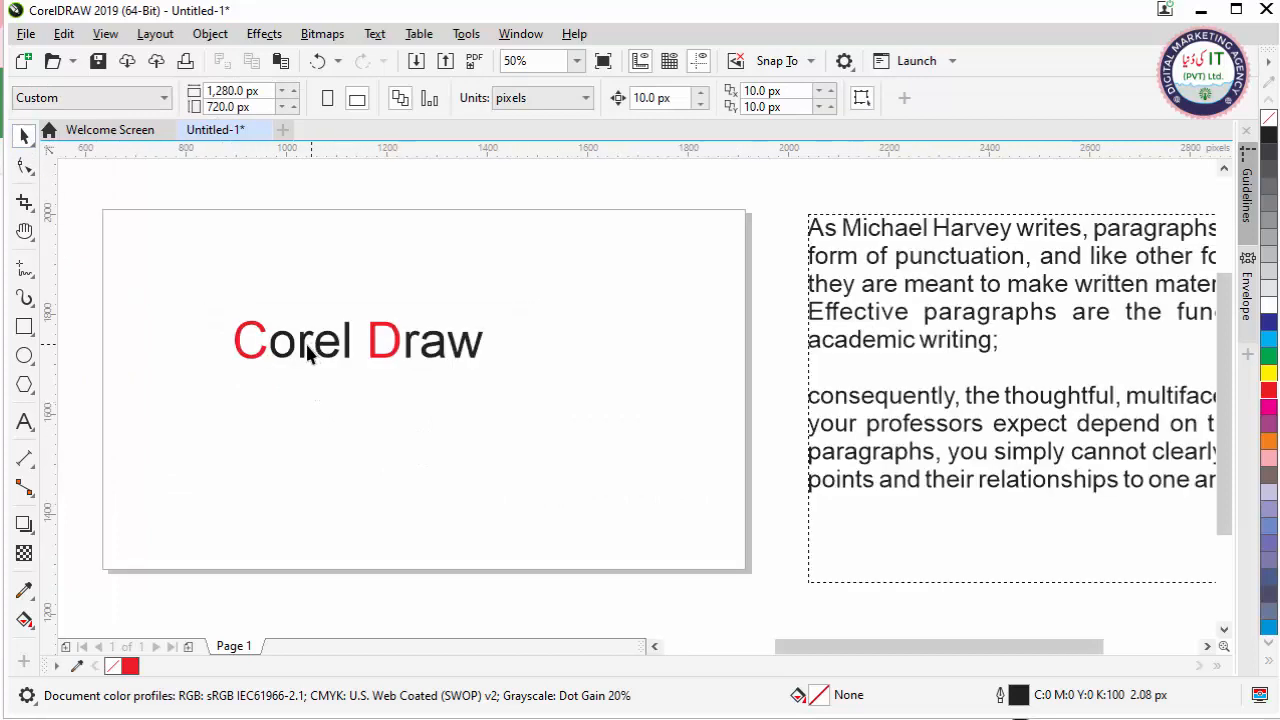
pyautogui.click(300, 358)
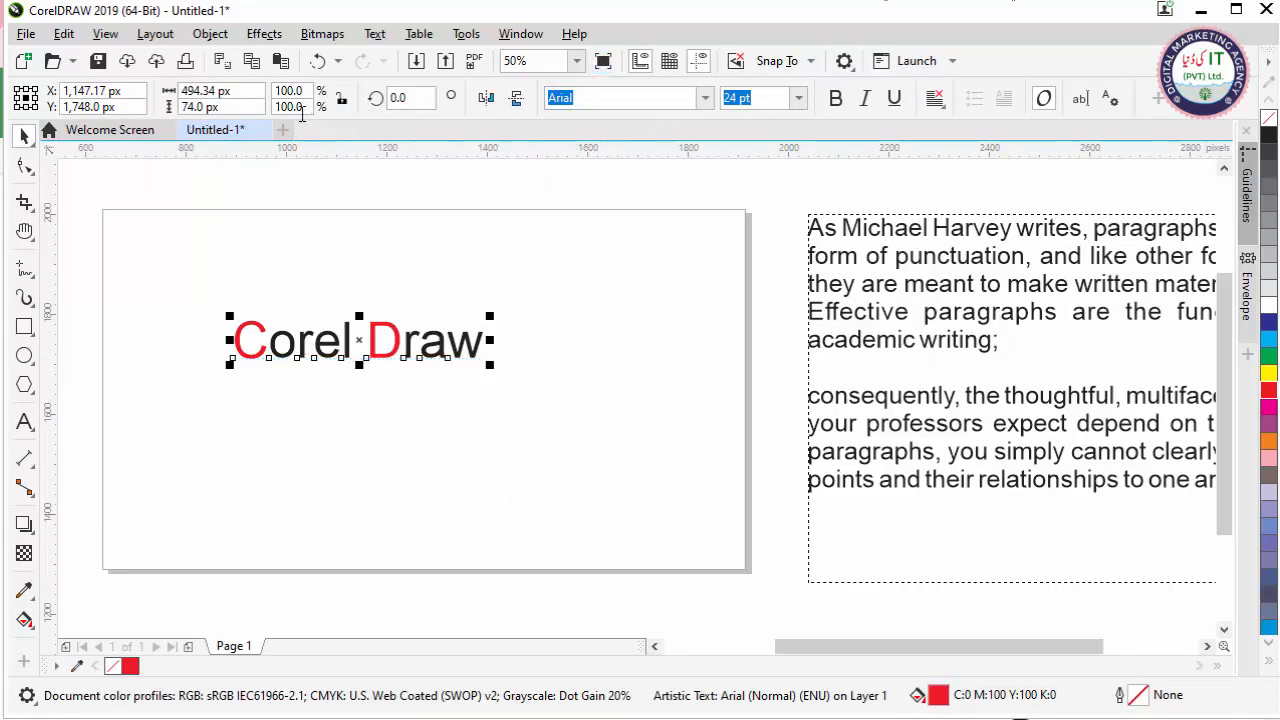
pyautogui.click(706, 98)
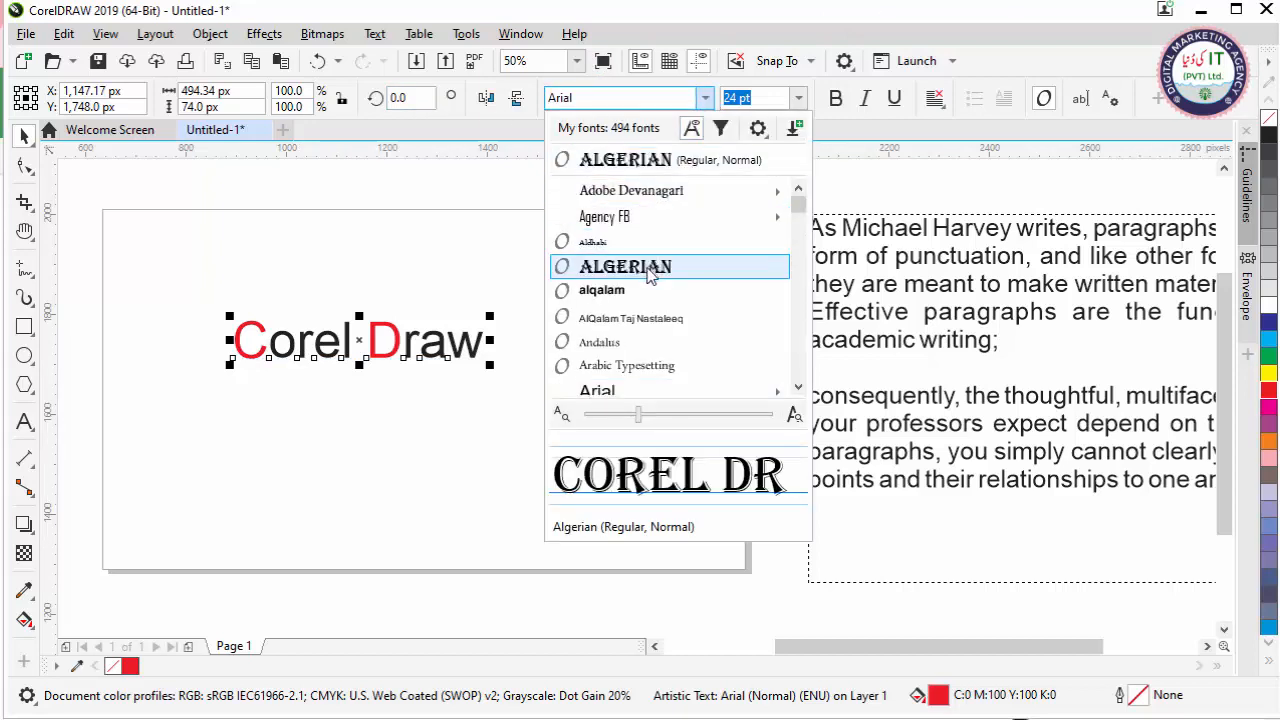
pyautogui.click(650, 267)
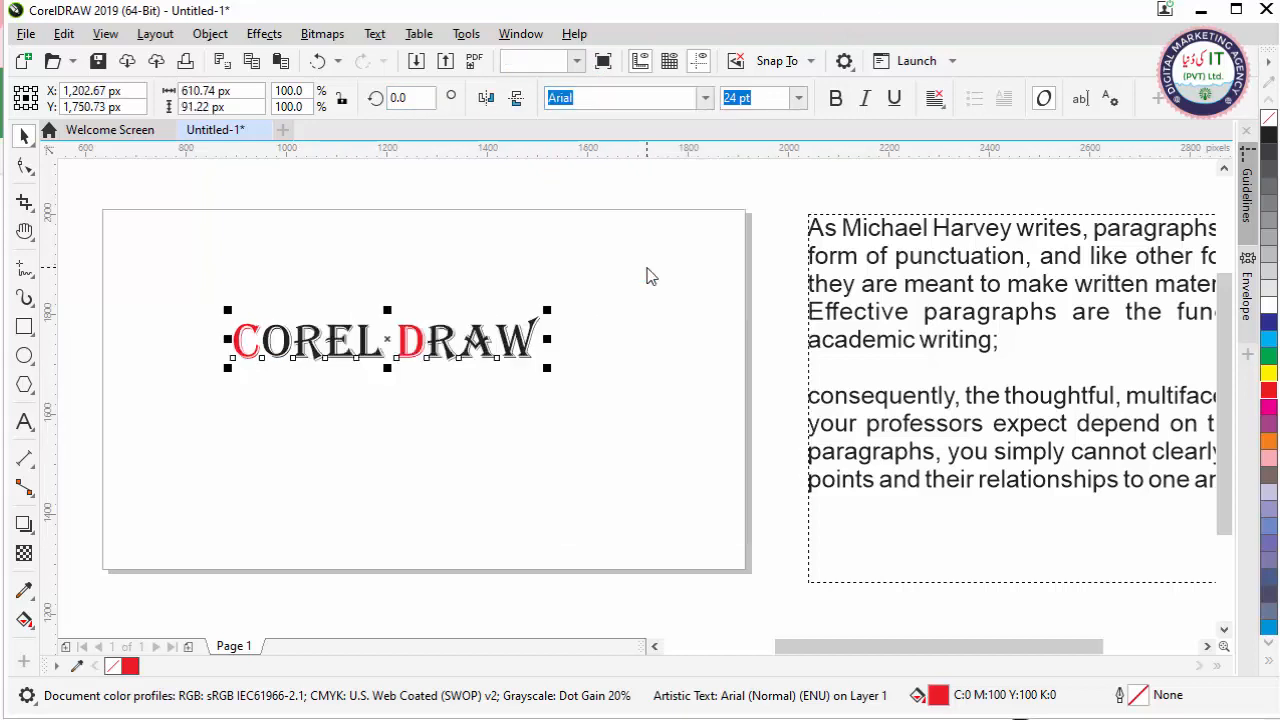
pyautogui.click(706, 100)
pyautogui.click(642, 338)
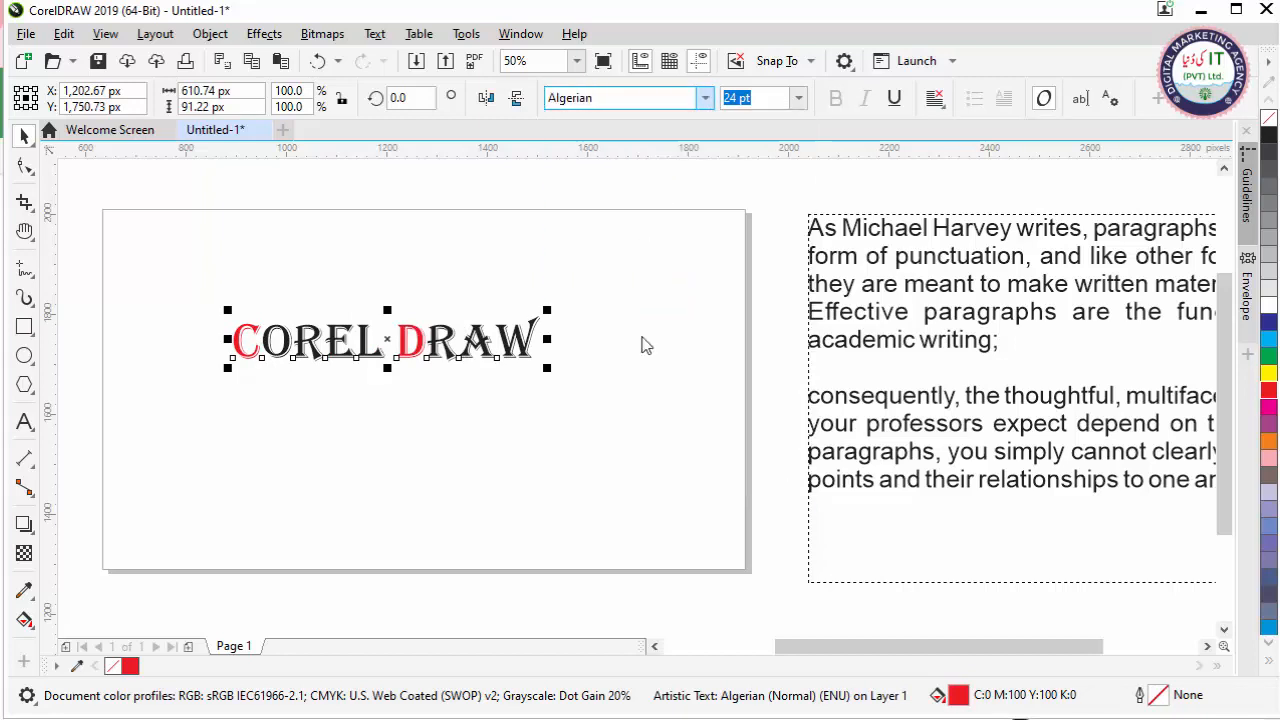
# Set the font of the "Corel Draw" artistic text to Bernard MT Condensed.
pyautogui.click(705, 100)
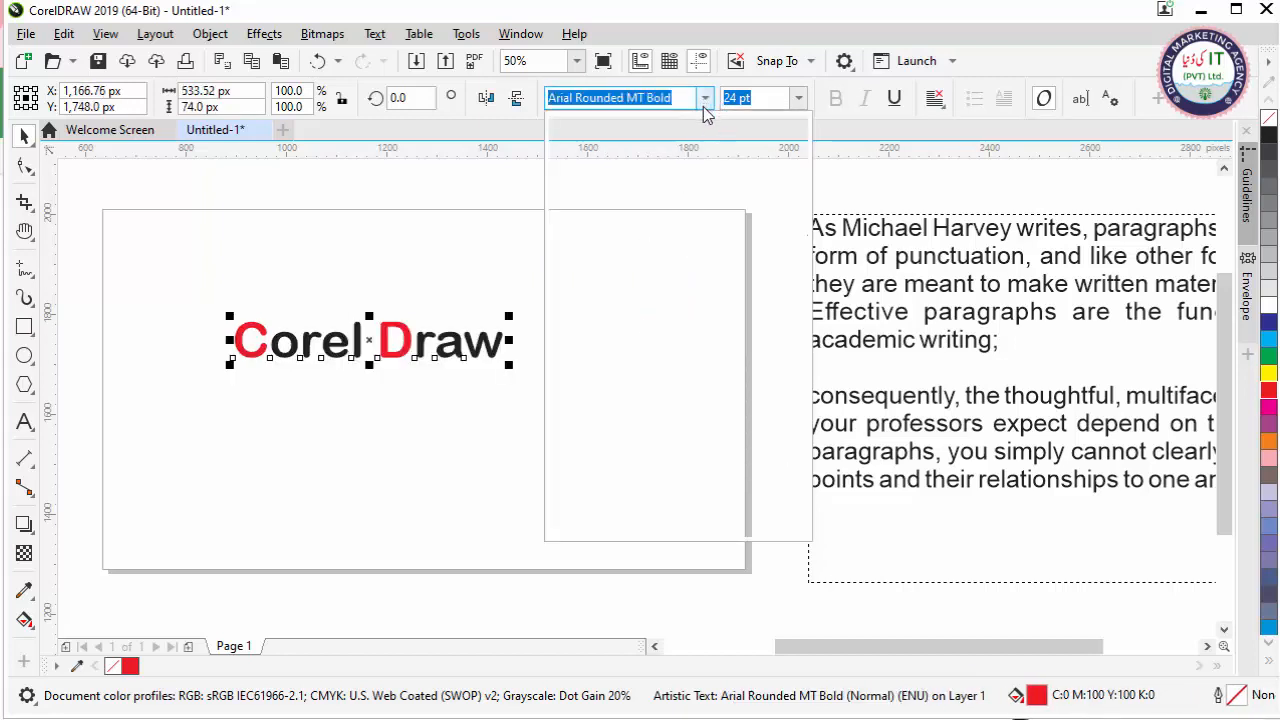
pyautogui.click(644, 363)
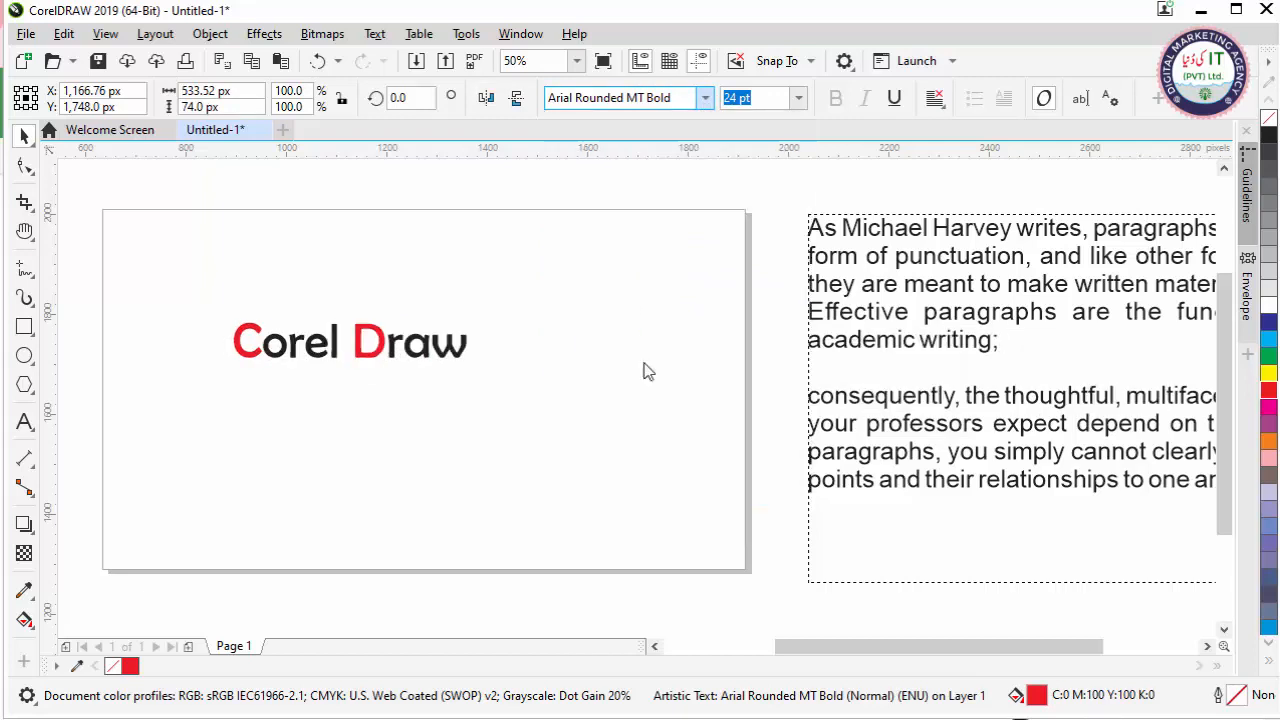
pyautogui.click(322, 236)
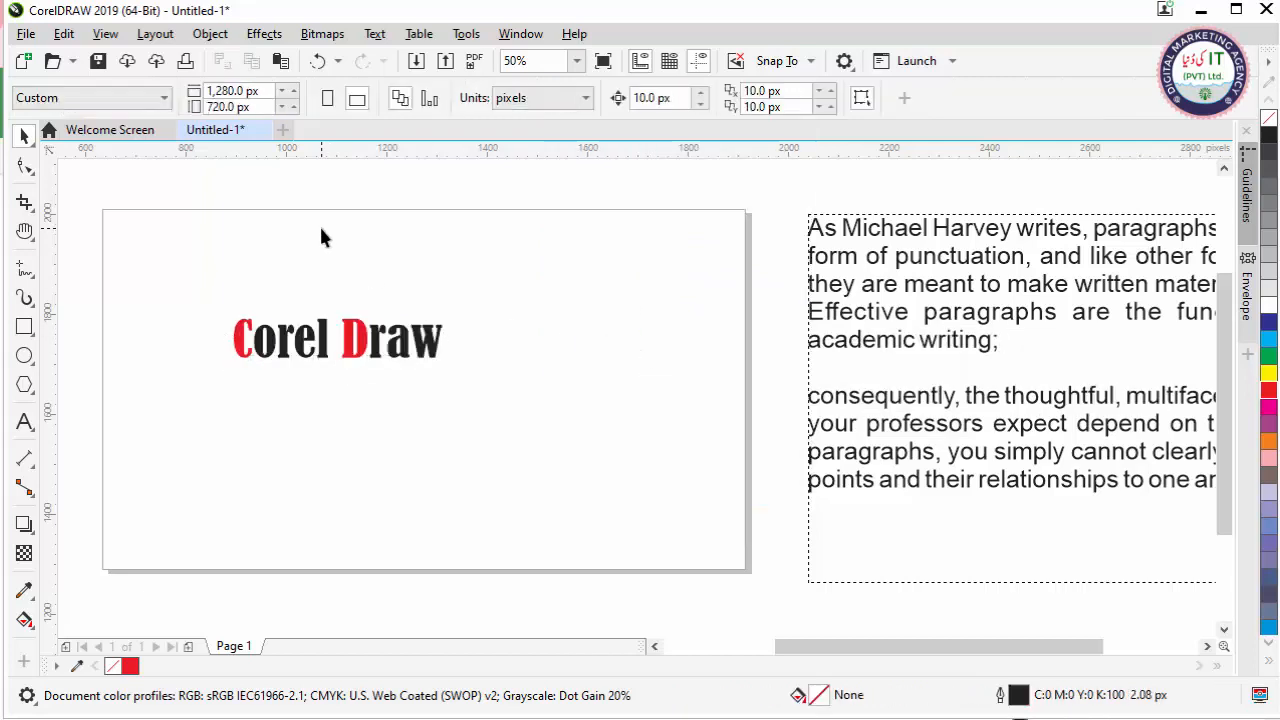
# Underline the whole "Corel Draw" artistic text.
pyautogui.click(372, 343)
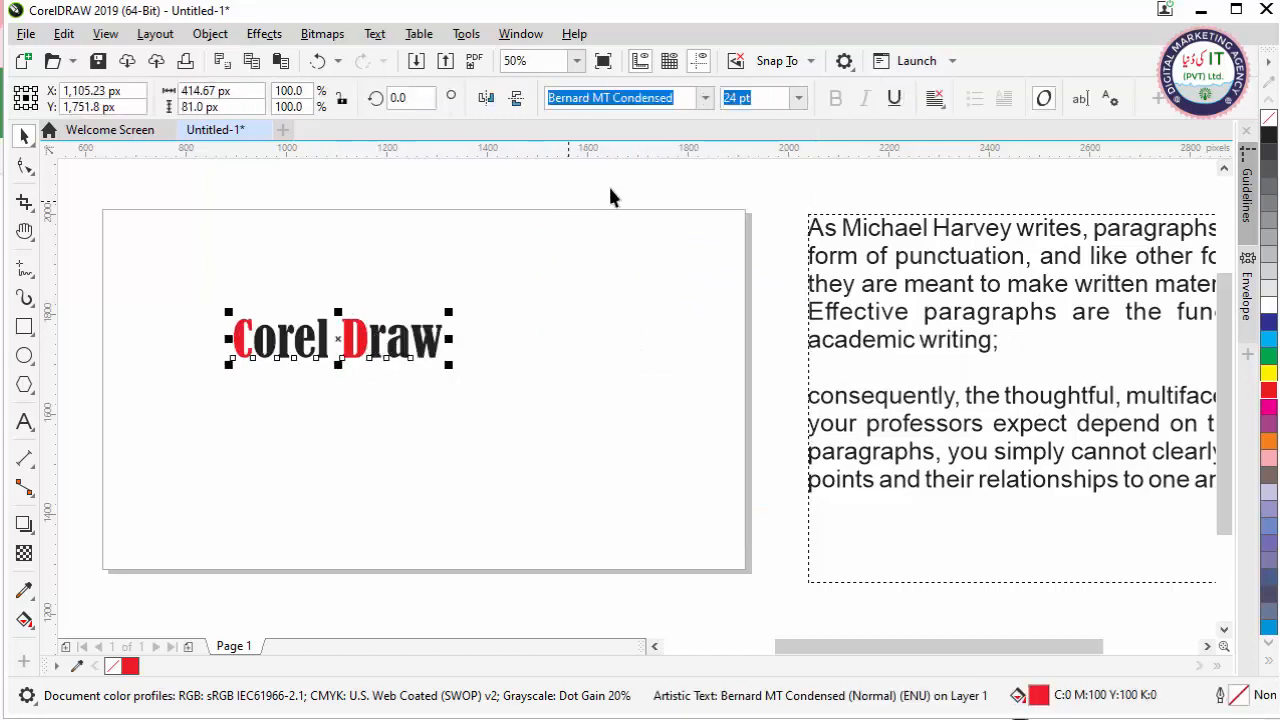
pyautogui.click(895, 98)
pyautogui.click(411, 281)
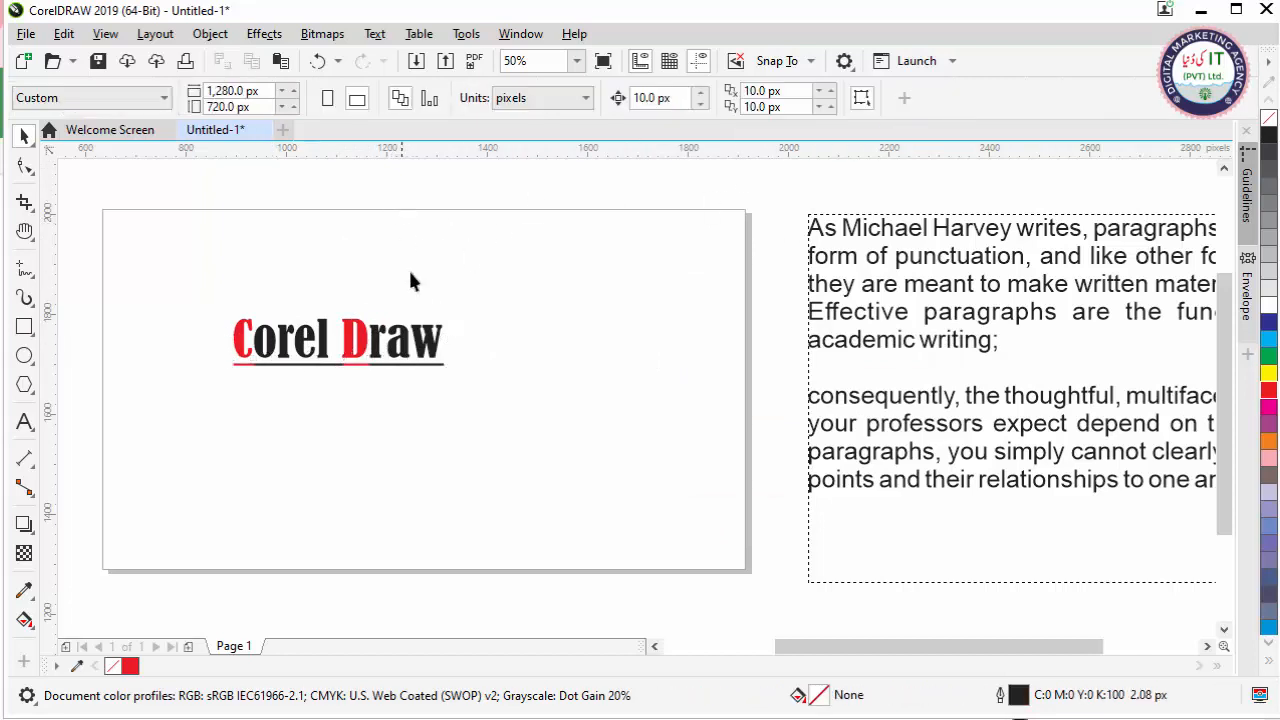
# Skew the underlined "Corel Draw" text horizontally so it leans like italics, about 442 px wide overall.
pyautogui.click(365, 358)
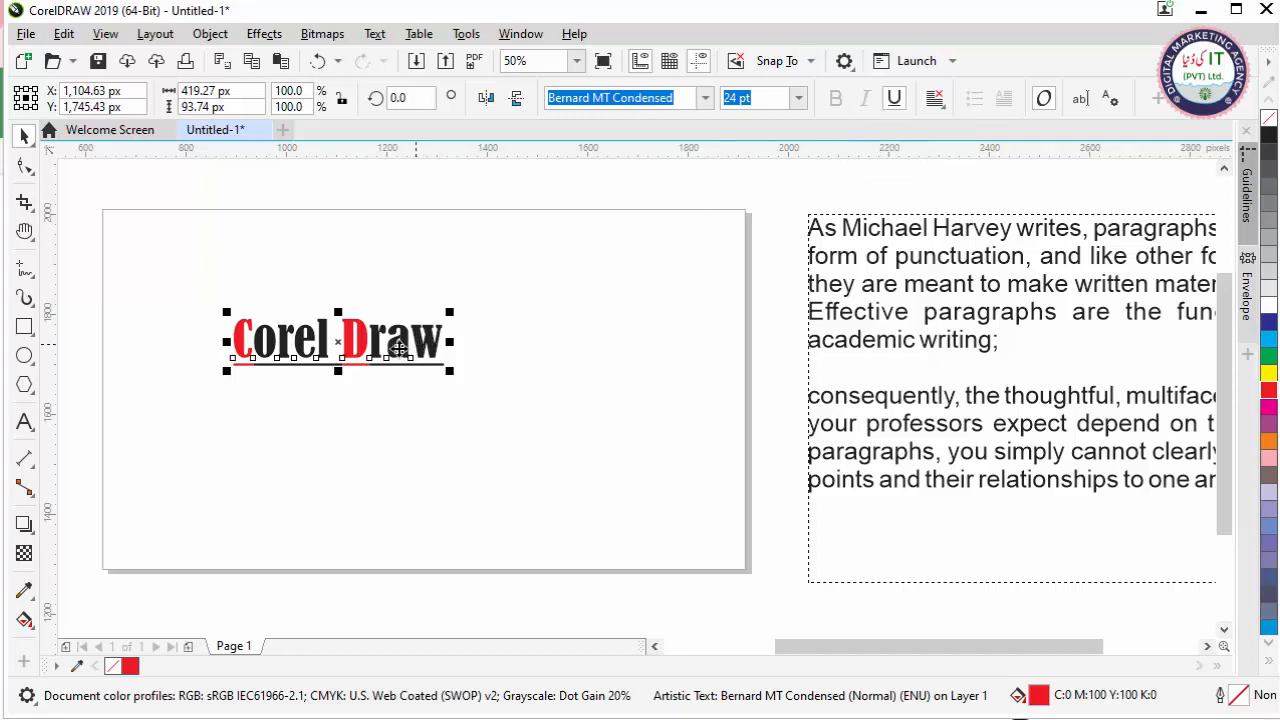
pyautogui.click(357, 362)
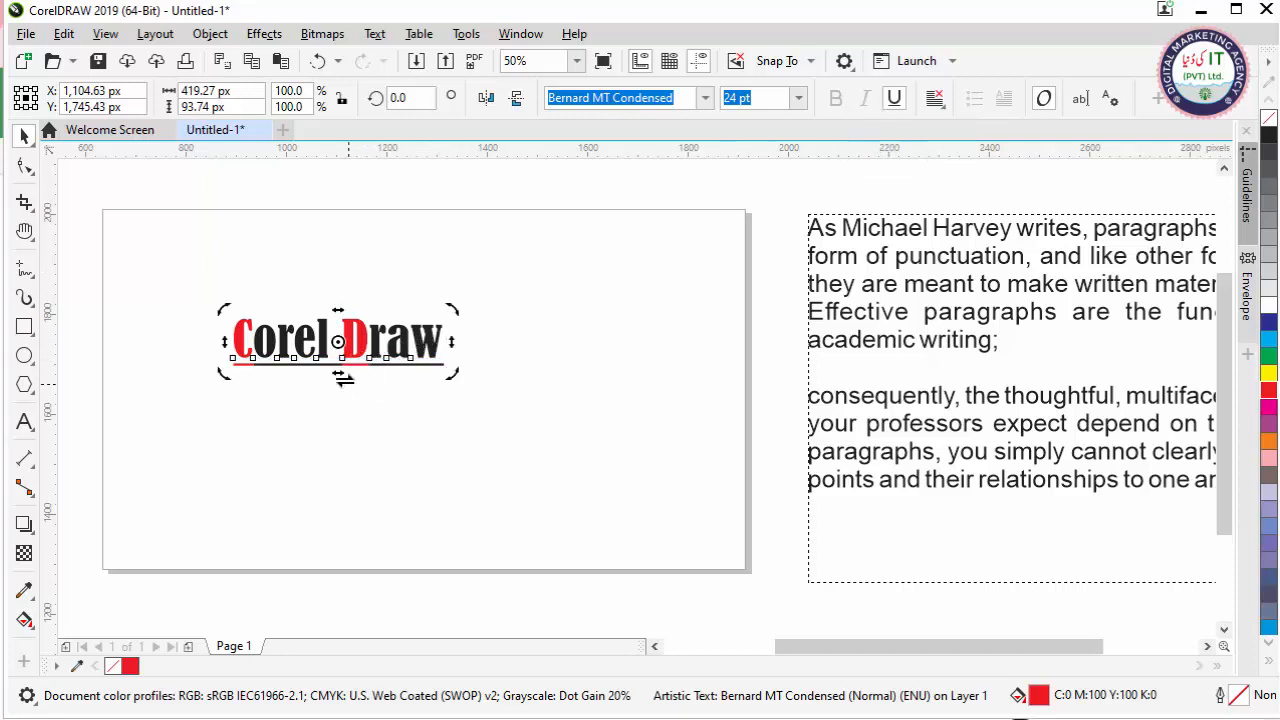
pyautogui.moveTo(339, 374)
pyautogui.mouseDown()
pyautogui.moveTo(321, 377)
pyautogui.moveTo(355, 374)
pyautogui.moveTo(321, 375)
pyautogui.moveTo(333, 376)
pyautogui.mouseUp()
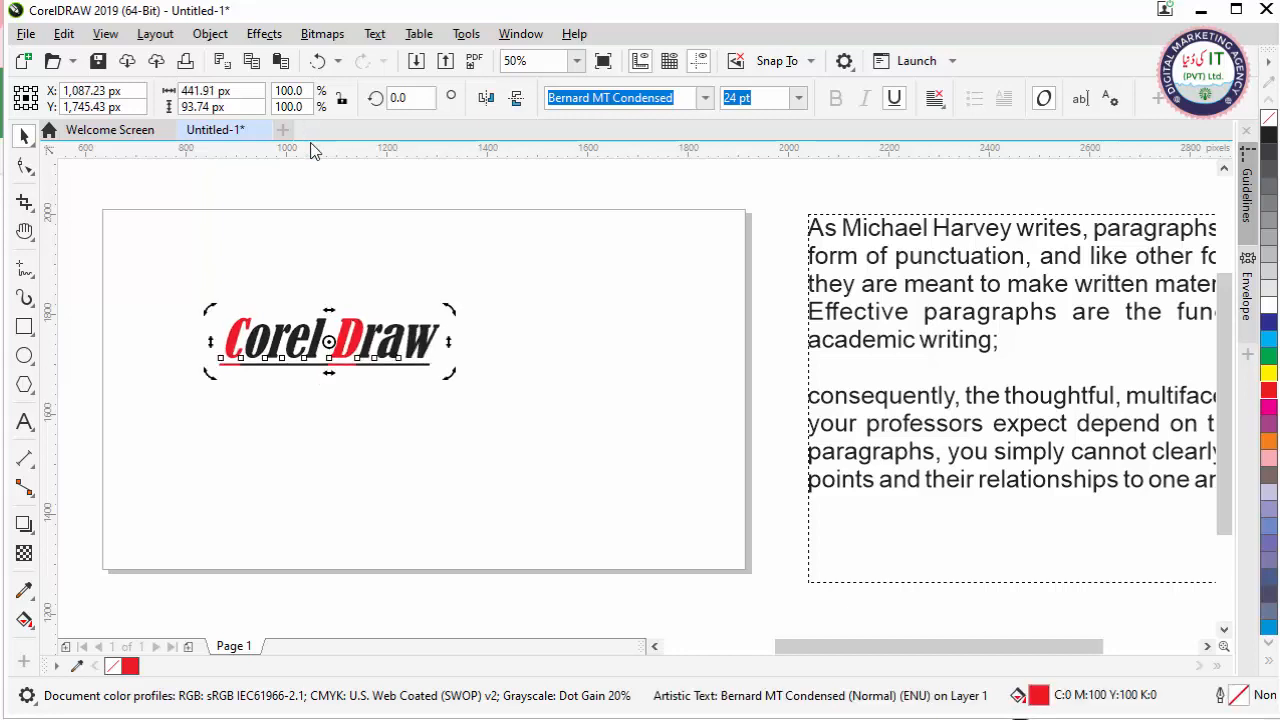
pyautogui.click(392, 232)
# Widen the character spacing of the slanted "Corel Draw" text with the Shape tool to about 510 px overall width.
pyautogui.click(357, 352)
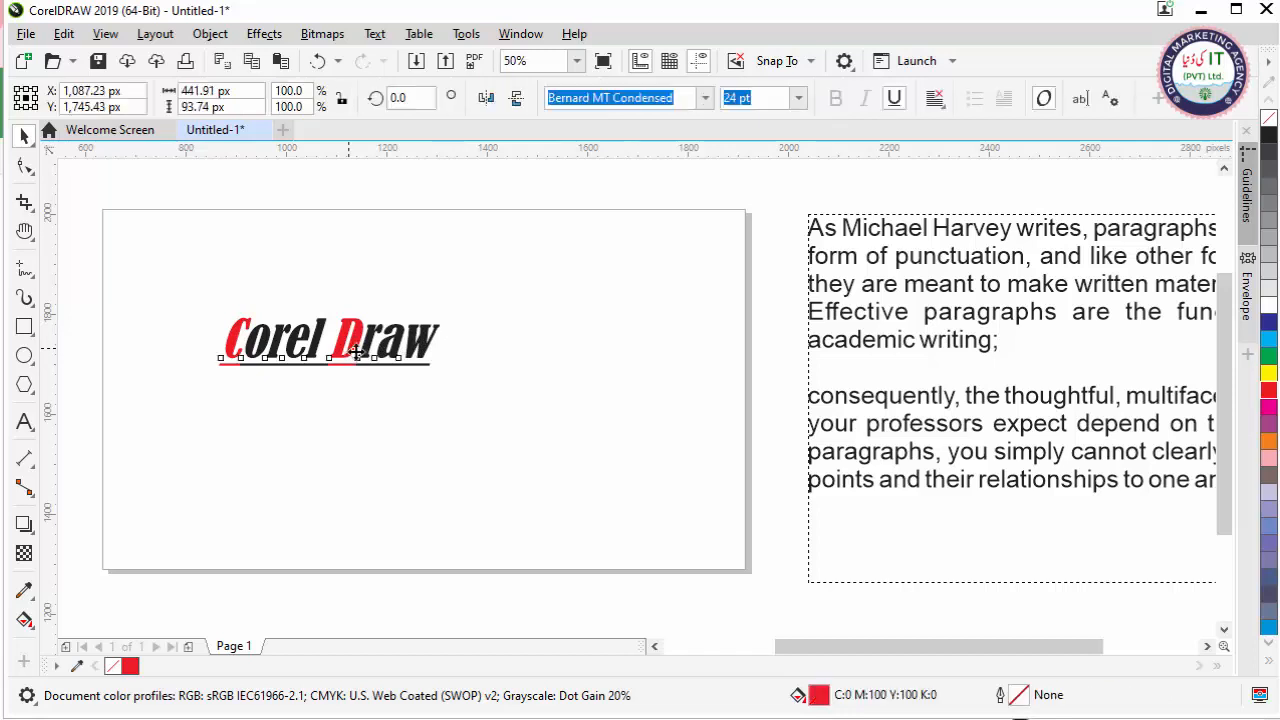
pyautogui.click(24, 166)
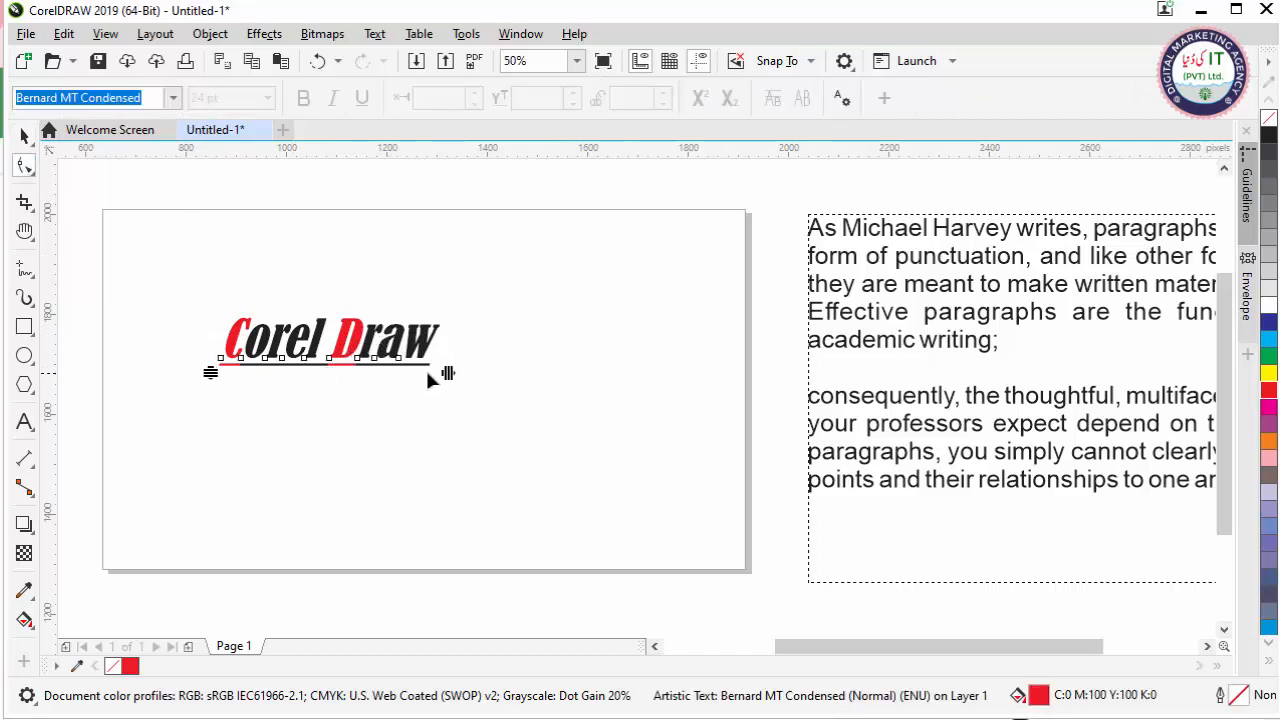
pyautogui.moveTo(445, 372); pyautogui.dragTo(482, 373)
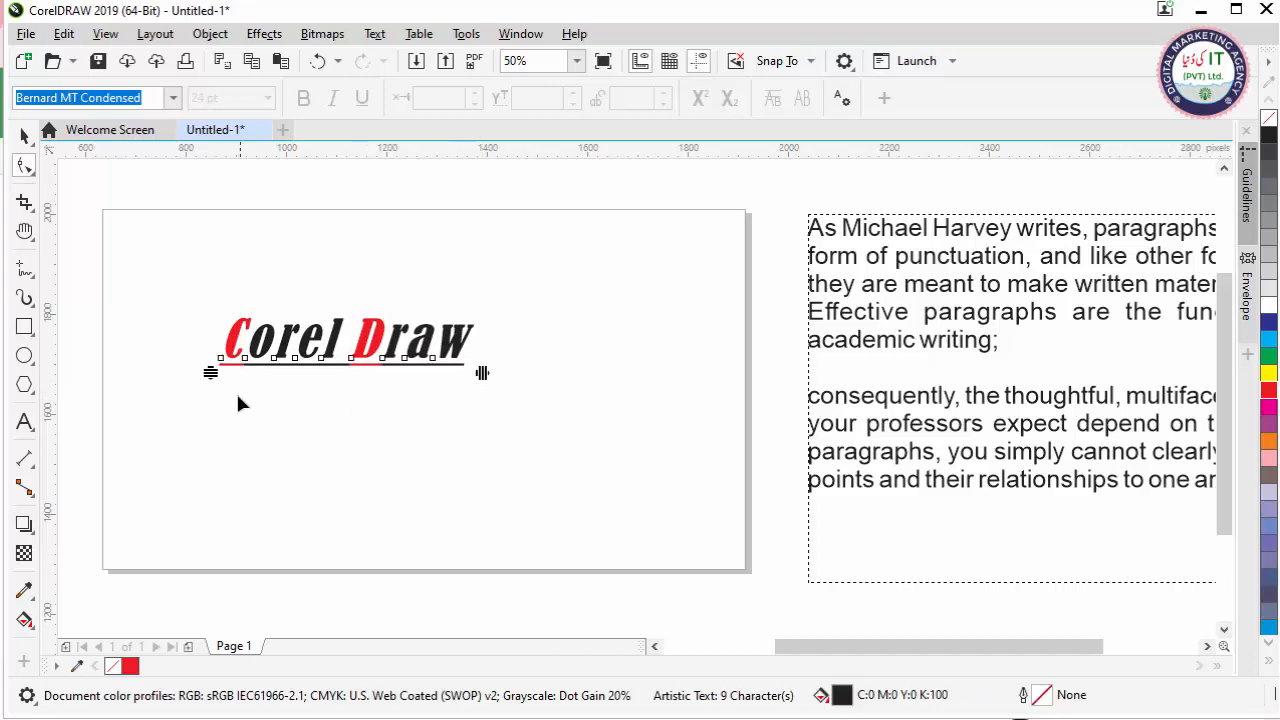
pyautogui.moveTo(209, 373); pyautogui.dragTo(209, 386)
pyautogui.click(21, 141)
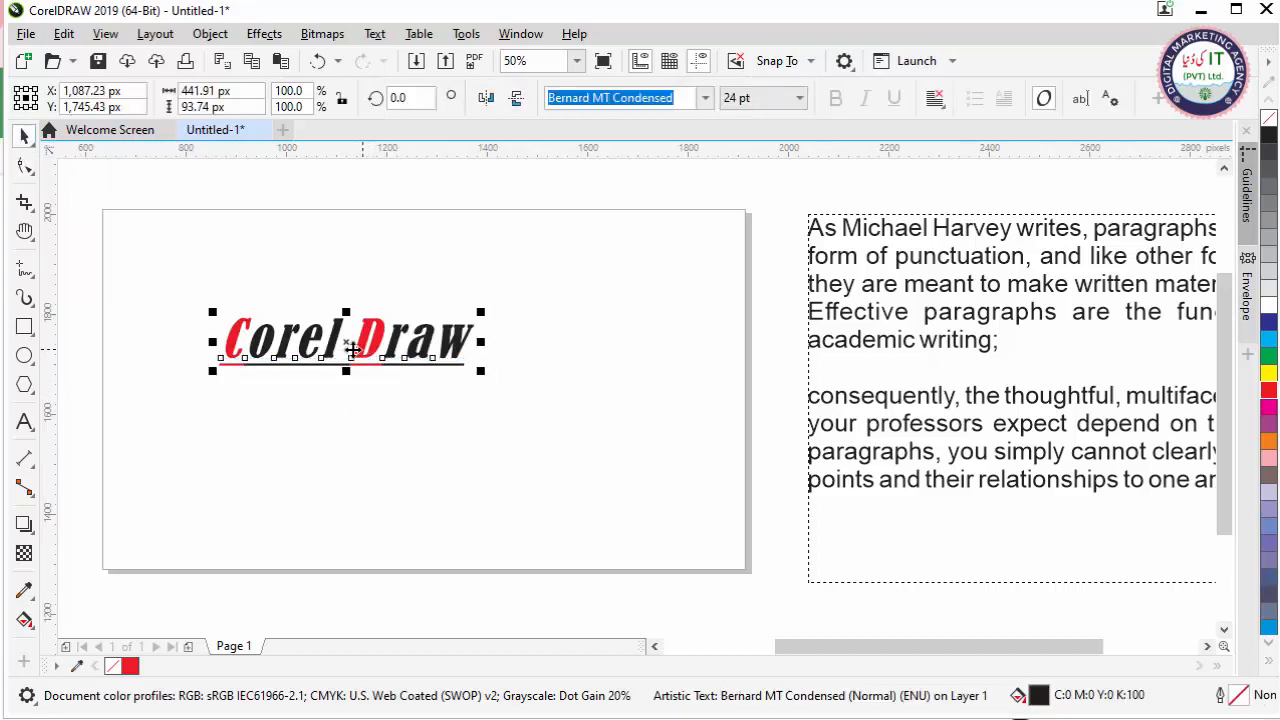
# Copy the "Corel Draw" text and paste it inside the same text object as a second and third line.
pyautogui.click(344, 342)
pyautogui.doubleClick(344, 343)
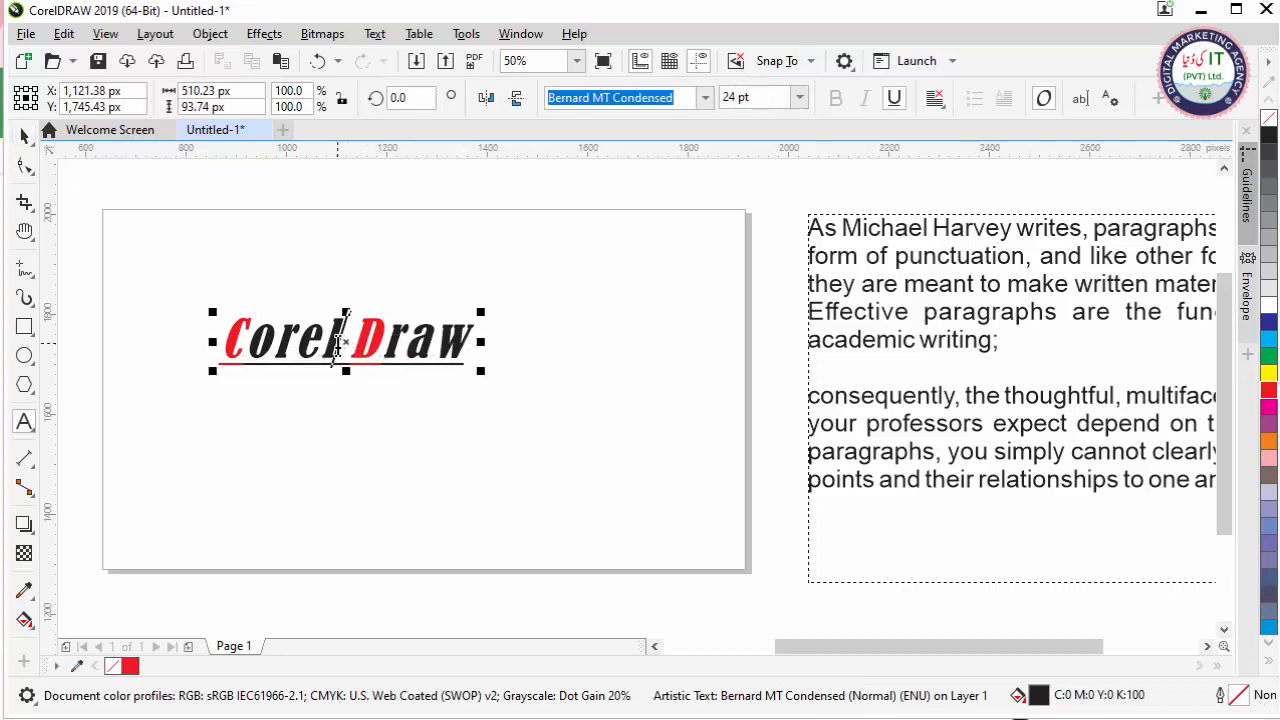
pyautogui.hotkey('ctrl', 'a')
pyautogui.hotkey('ctrl', 'c')
pyautogui.click(464, 352)
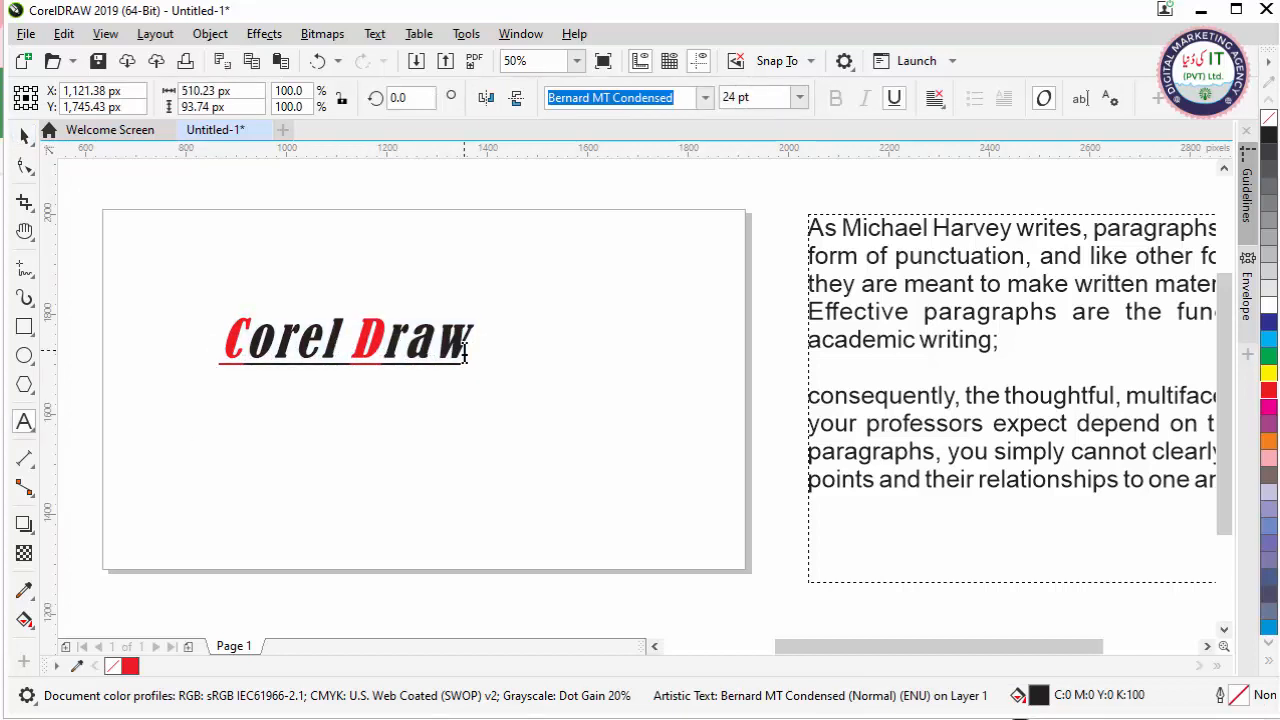
pyautogui.press('Return')
pyautogui.hotkey('ctrl', 'v')
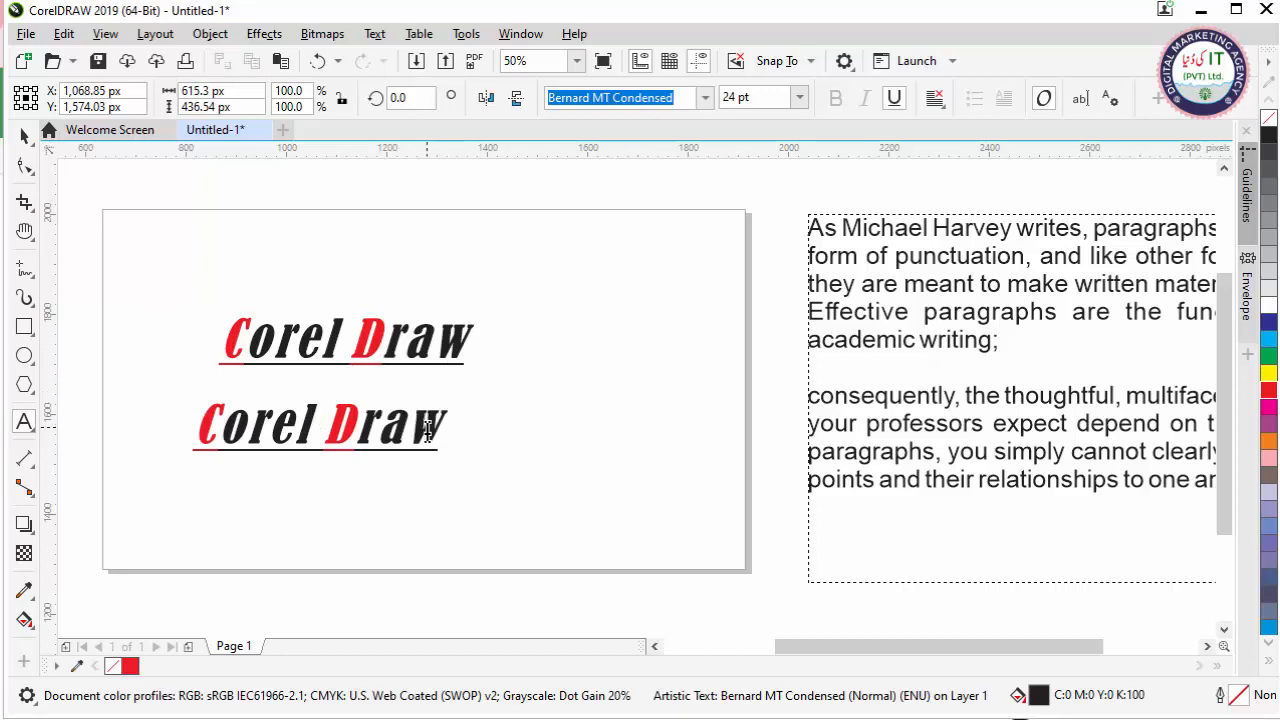
pyautogui.hotkey('ctrl', 'v')
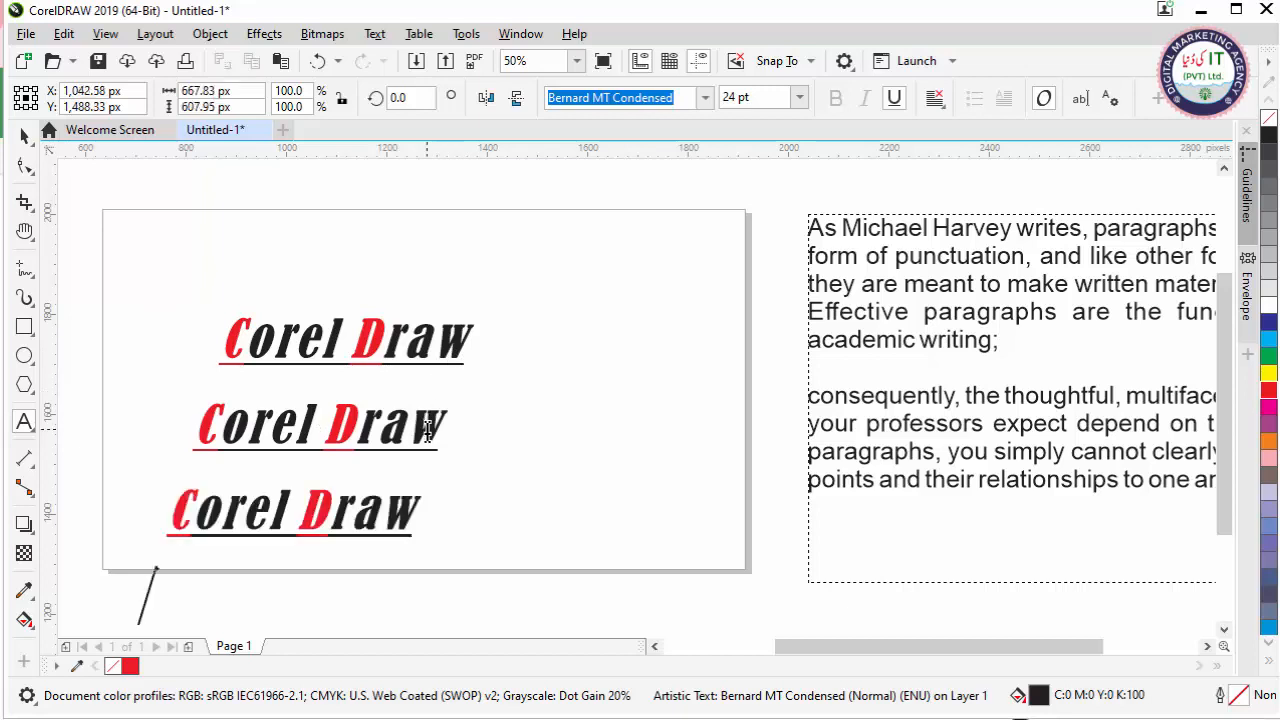
# Tighten the line spacing of the three "Corel Draw" lines with the Shape tool.
pyautogui.click(25, 136)
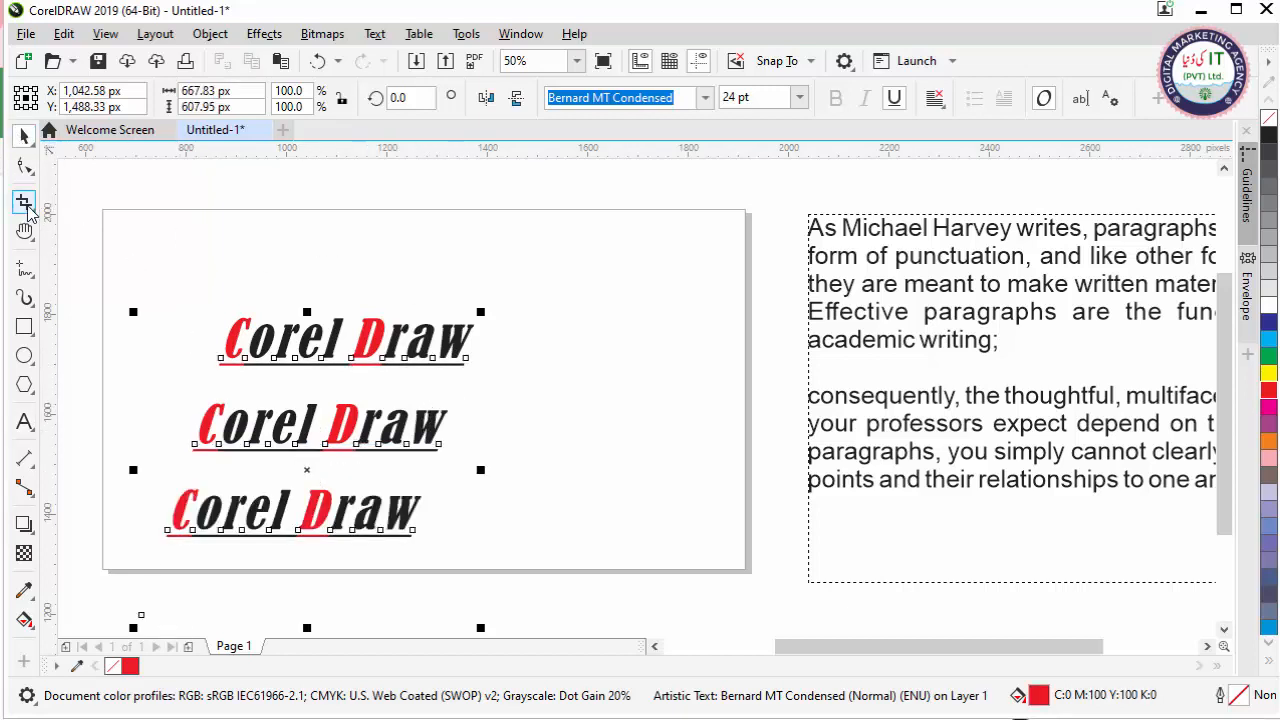
pyautogui.click(25, 167)
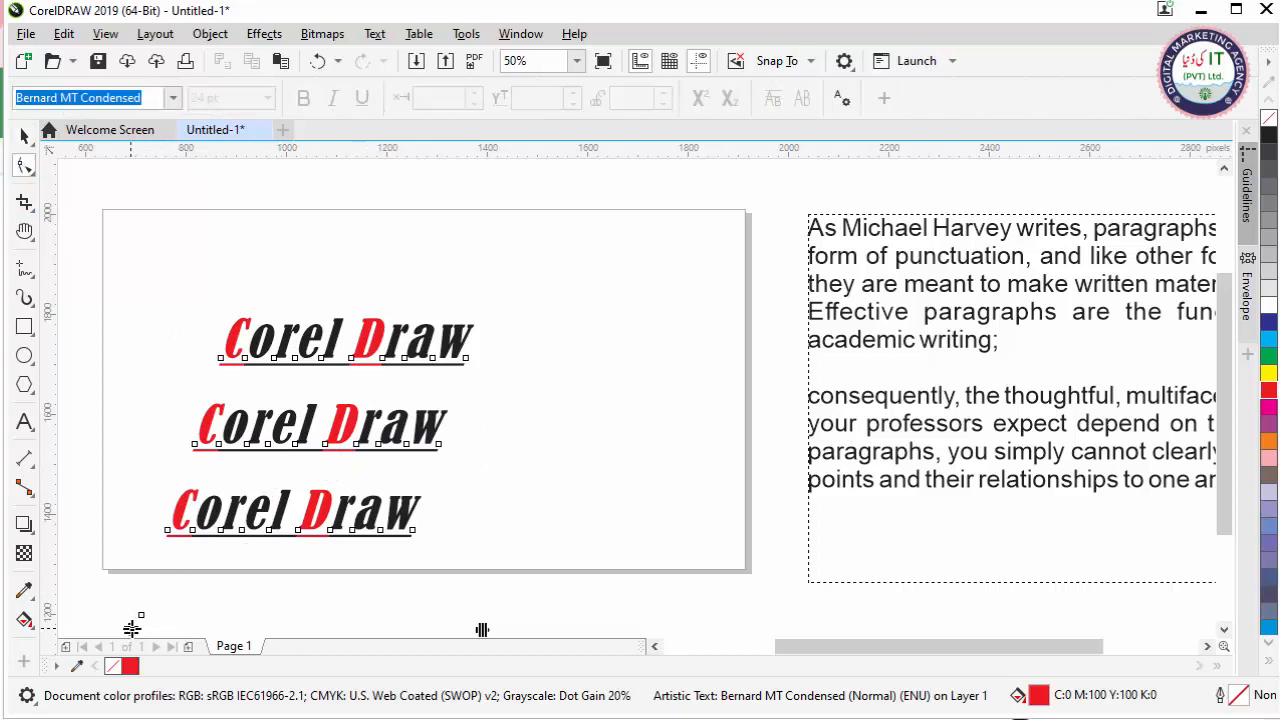
pyautogui.moveTo(131, 628)
pyautogui.mouseDown()
pyautogui.moveTo(151, 594)
pyautogui.moveTo(126, 616)
pyautogui.moveTo(146, 423)
pyautogui.moveTo(131, 557)
pyautogui.moveTo(140, 426)
pyautogui.moveTo(112, 549)
pyautogui.moveTo(137, 417)
pyautogui.moveTo(123, 491)
pyautogui.mouseUp()
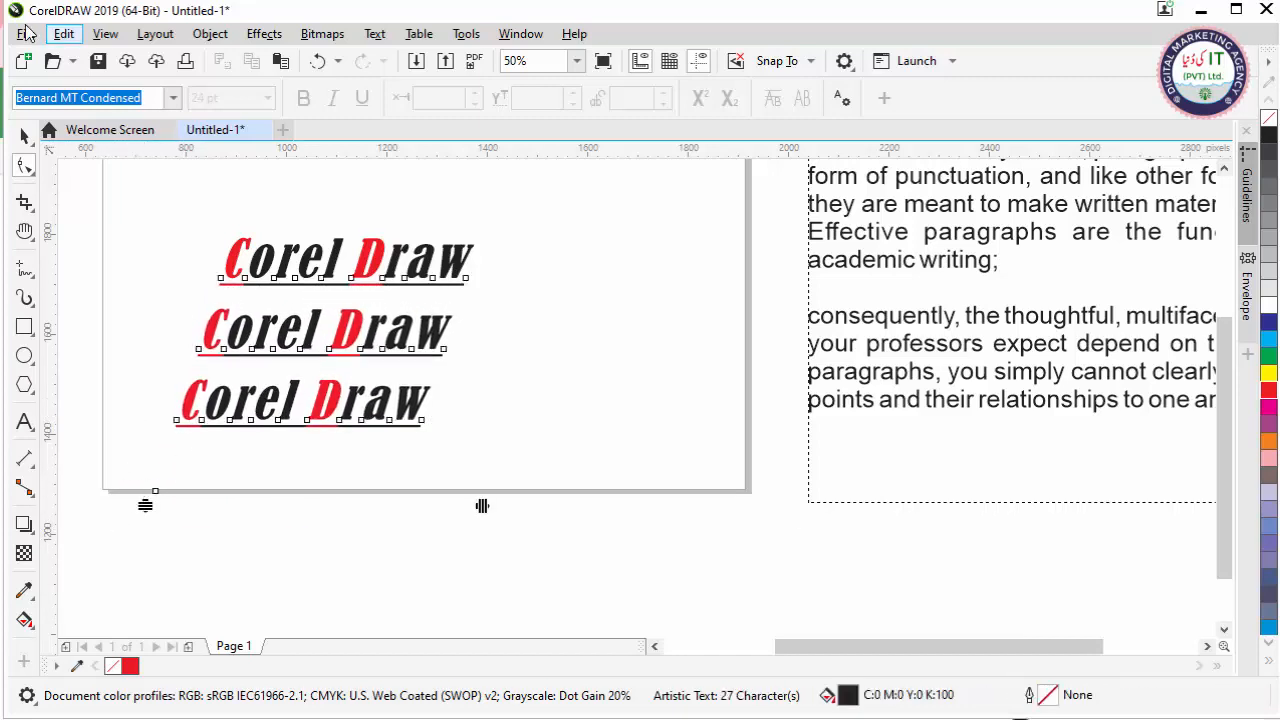
pyautogui.click(24, 134)
# Format all the text in the paragraph frame as a bulleted list and remove the empty bullet between the two paragraphs.
pyautogui.scroll(-1, 250, 300)
pyautogui.scroll(1, 858, 418)
pyautogui.scroll(-1, 858, 418)
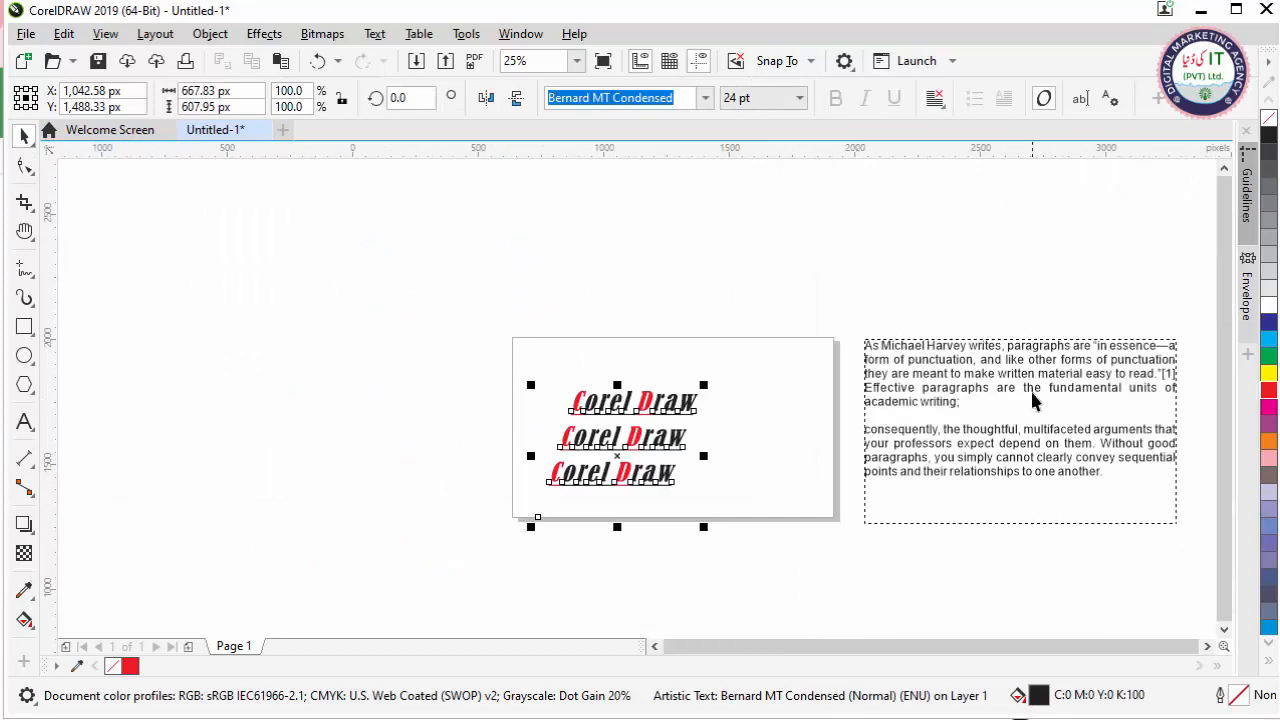
pyautogui.scroll(1, 1111, 410)
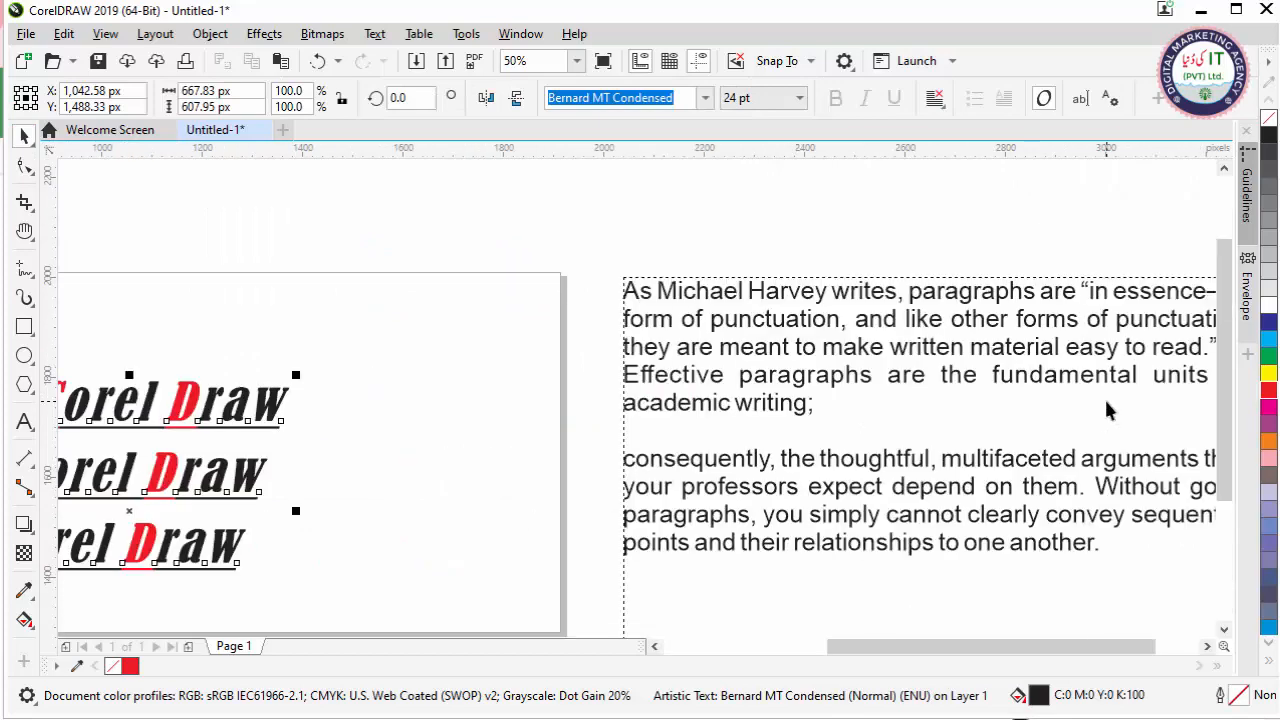
pyautogui.doubleClick(800, 402)
pyautogui.hotkey('ctrl', 'a')
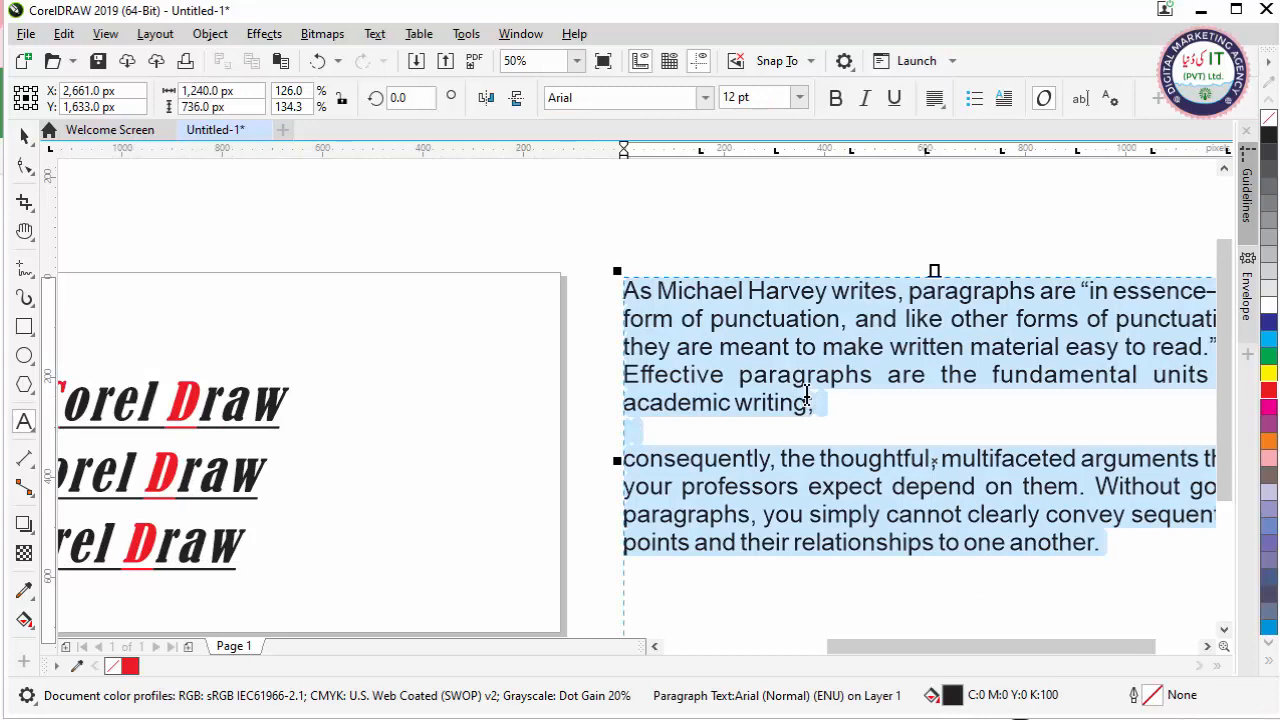
pyautogui.click(974, 99)
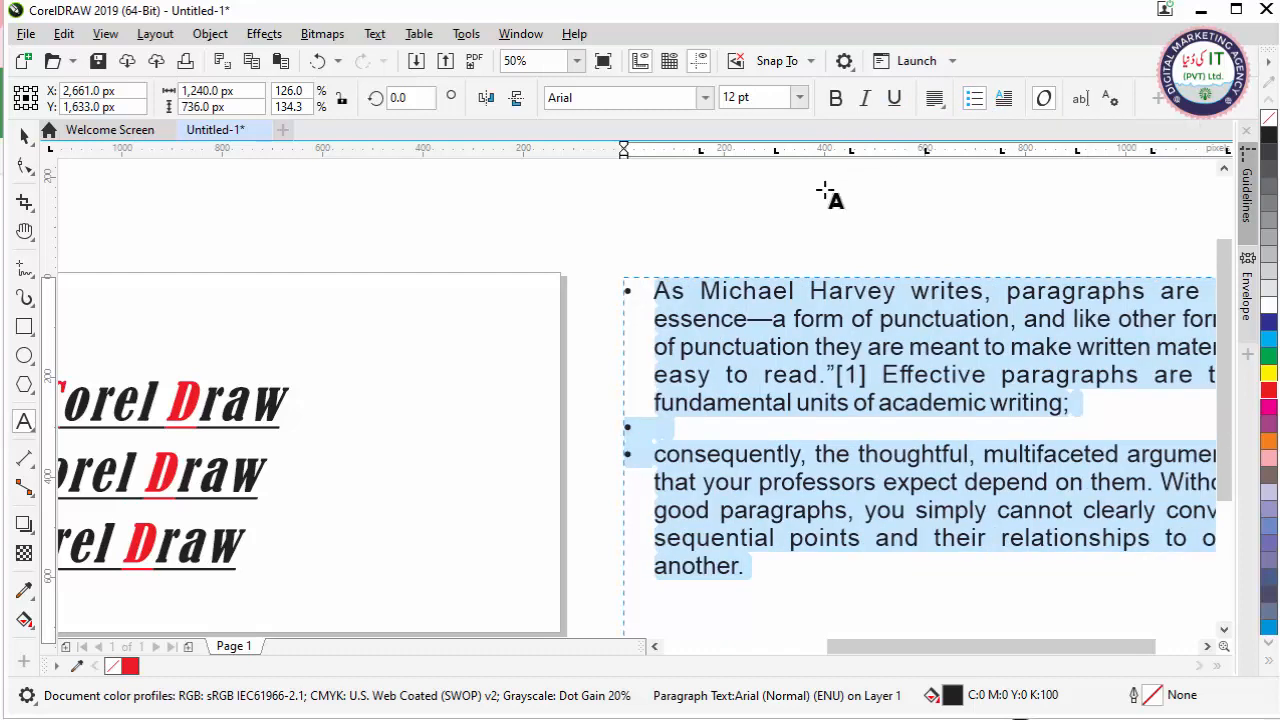
pyautogui.click(680, 431)
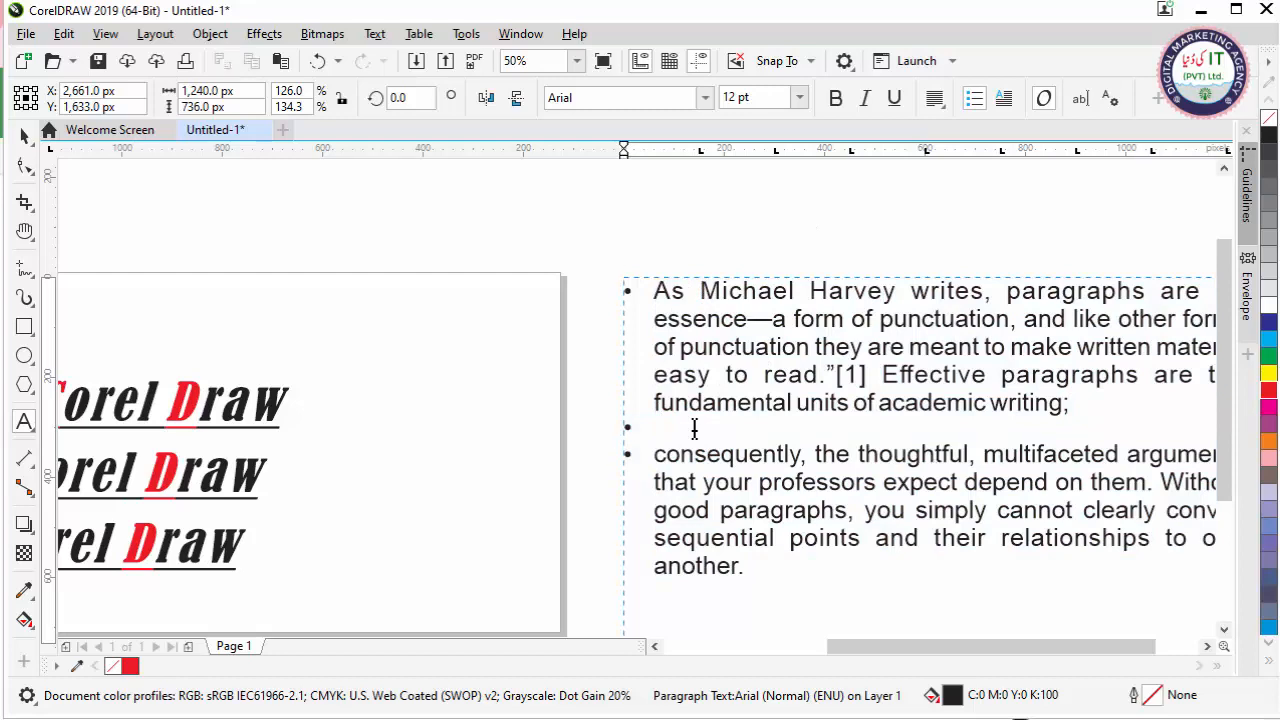
pyautogui.press('BackSpace')
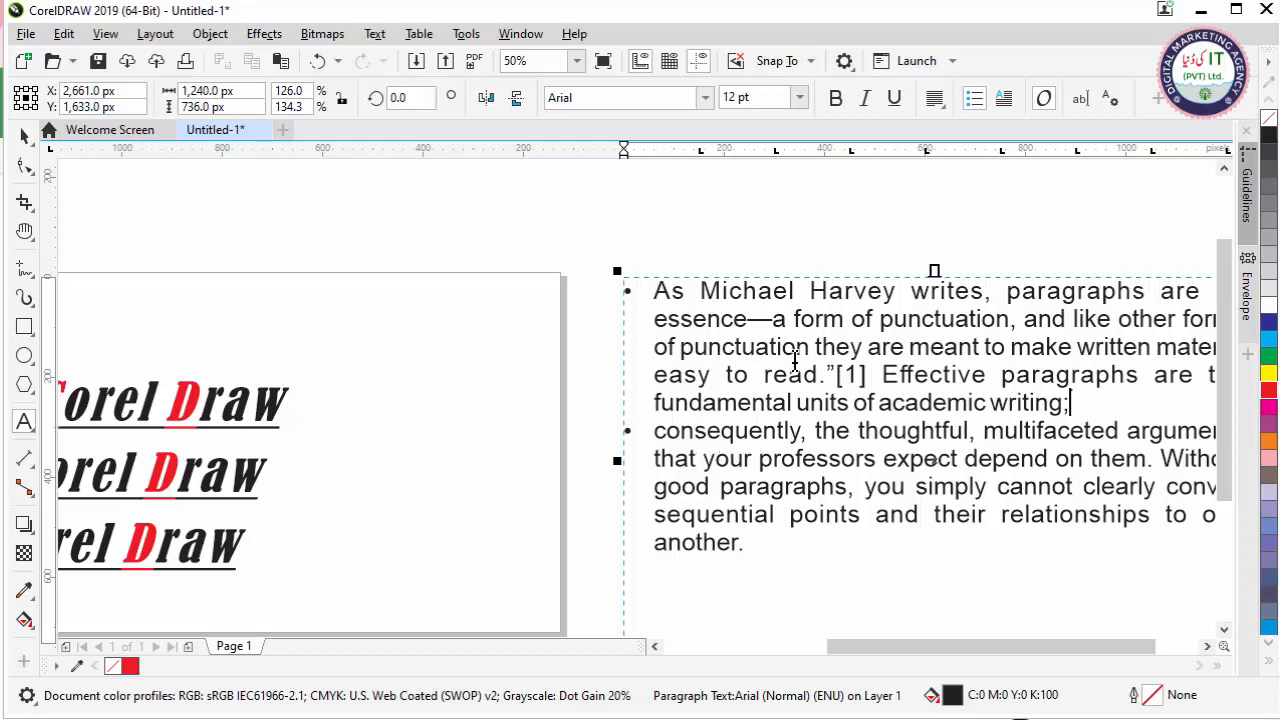
# Try a drop cap on the first paragraph of the bulleted text and undo it.
pyautogui.click(1004, 98)
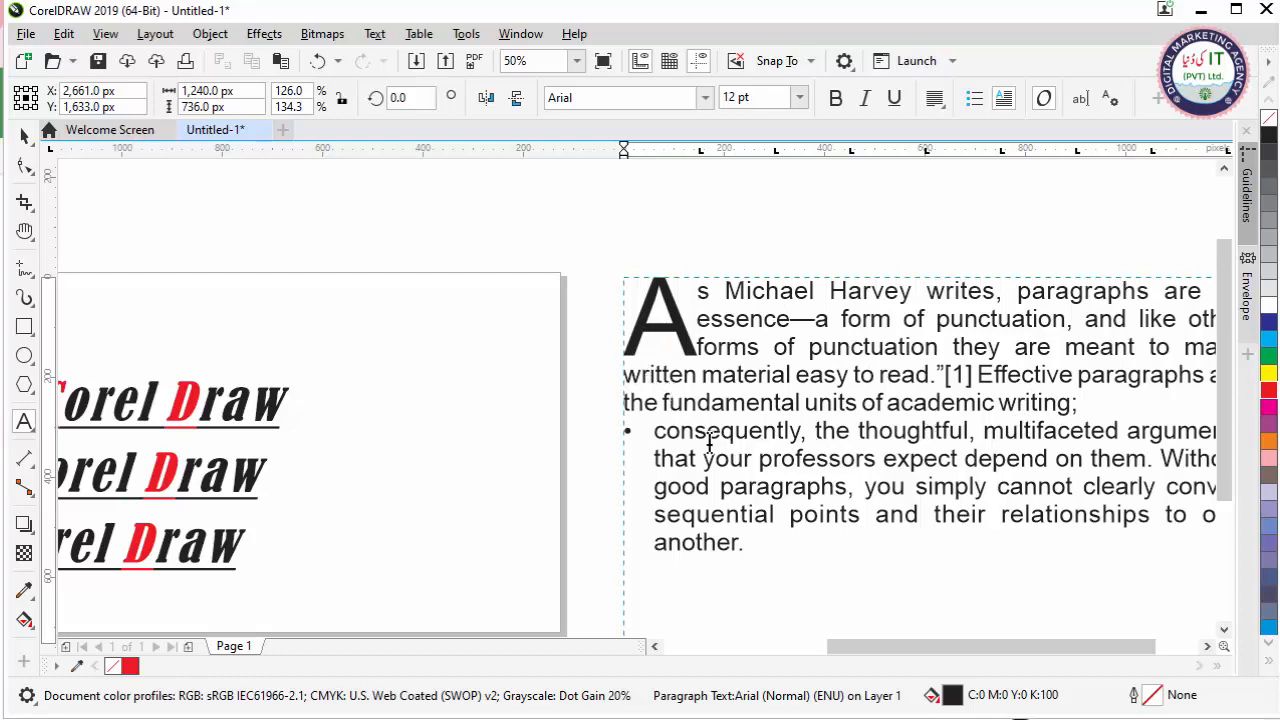
pyautogui.click(668, 436)
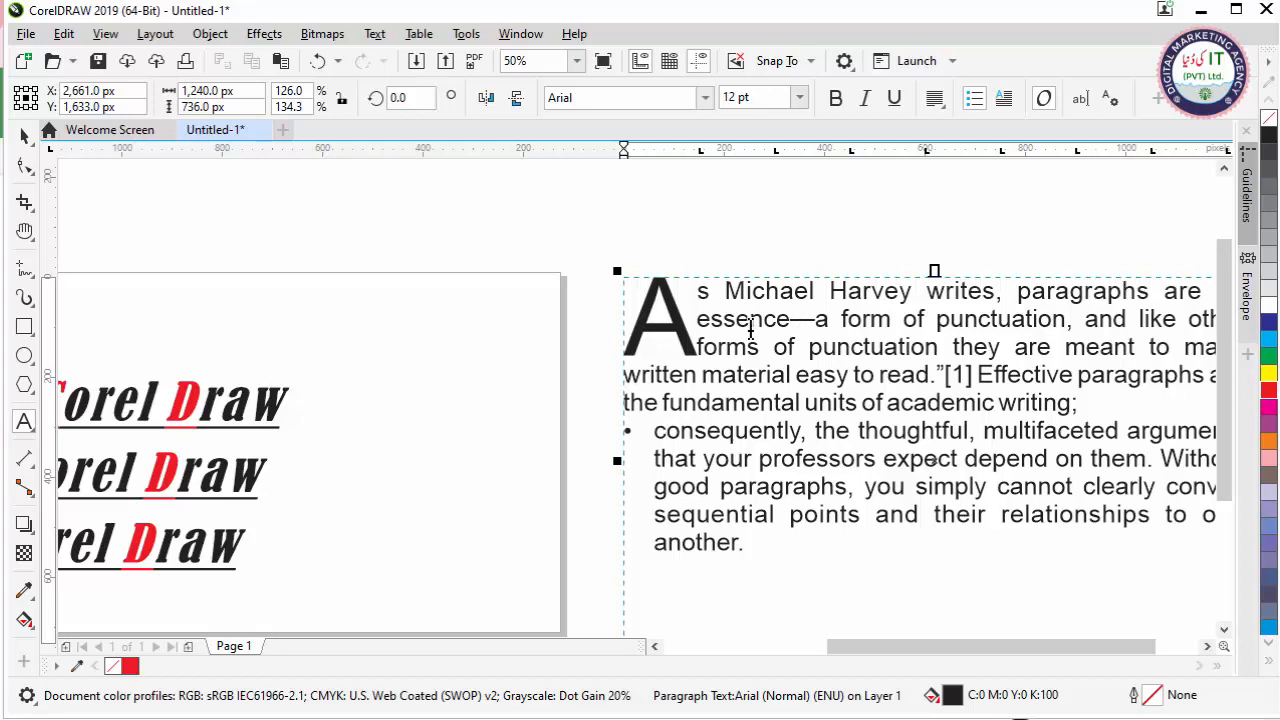
pyautogui.hotkey('ctrl', 'z')
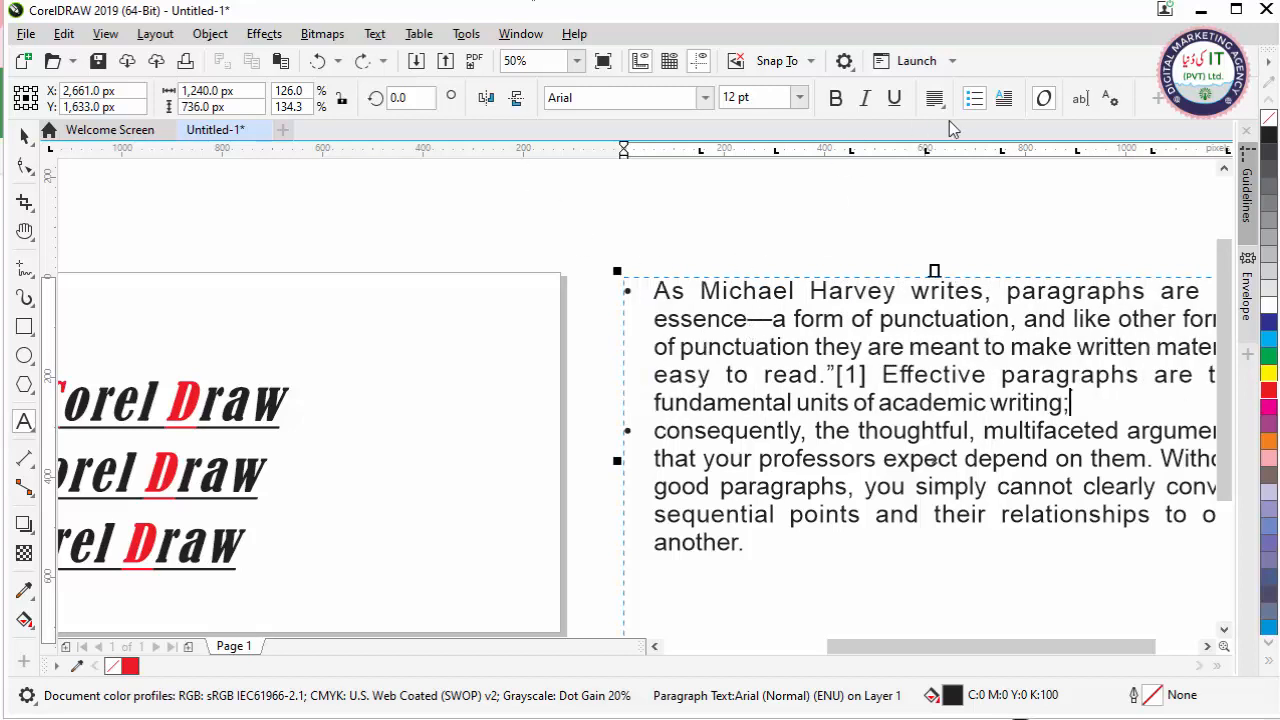
# Remove the bullets from the paragraph text and restore the blank line between the two paragraphs.
pyautogui.click(972, 100)
pyautogui.press('Return')
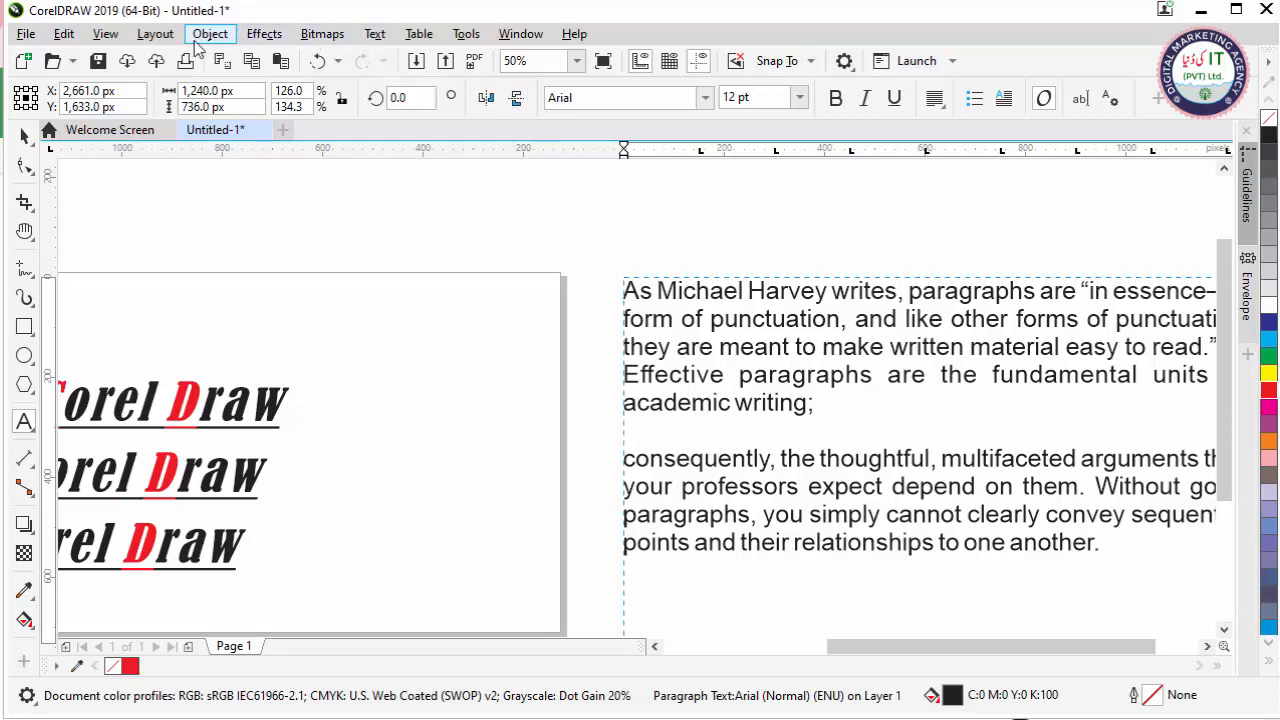
pyautogui.click(373, 34)
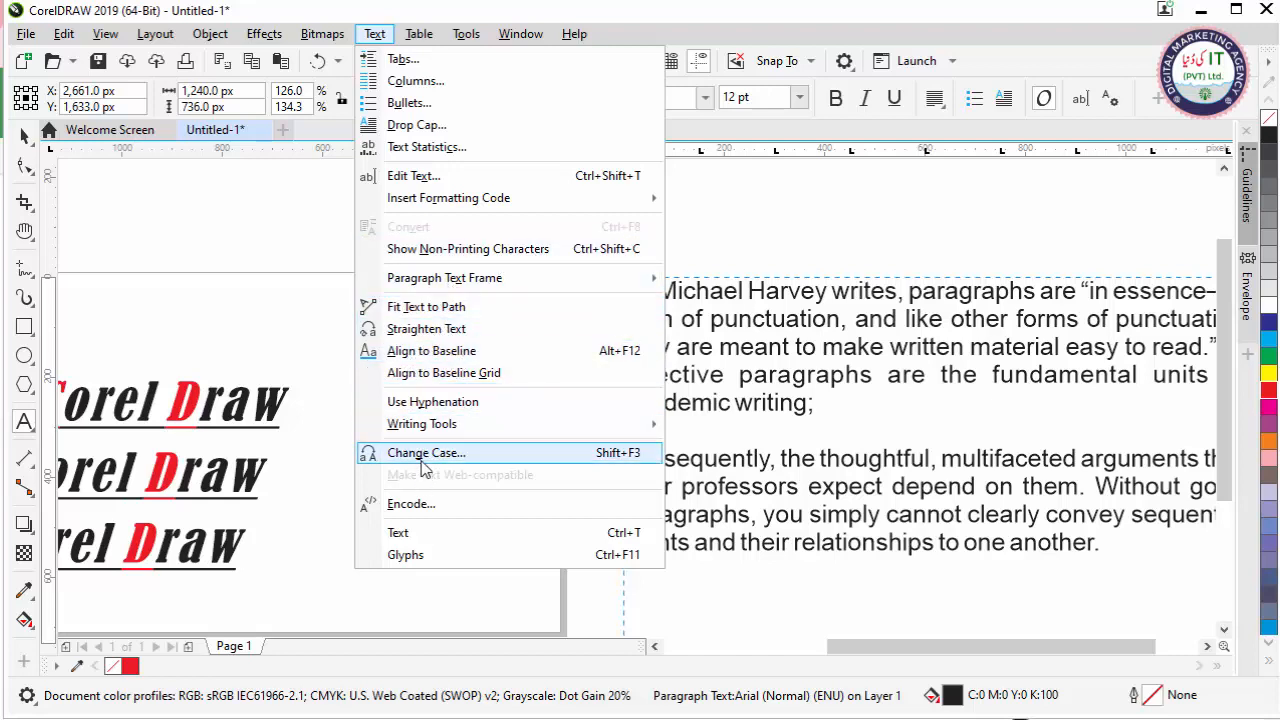
pyautogui.click(727, 248)
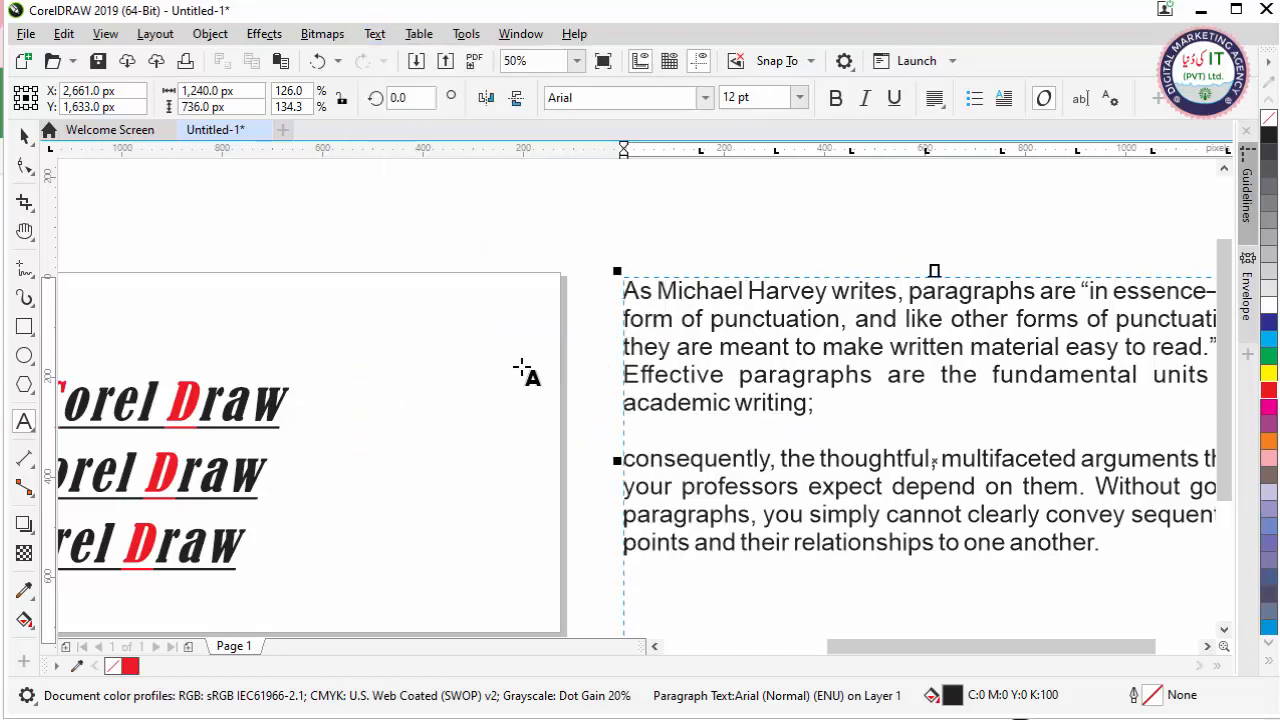
# Move the three "Corel Draw" lines off the page to just above the paragraph text frame.
pyautogui.scroll(-1, 523, 368)
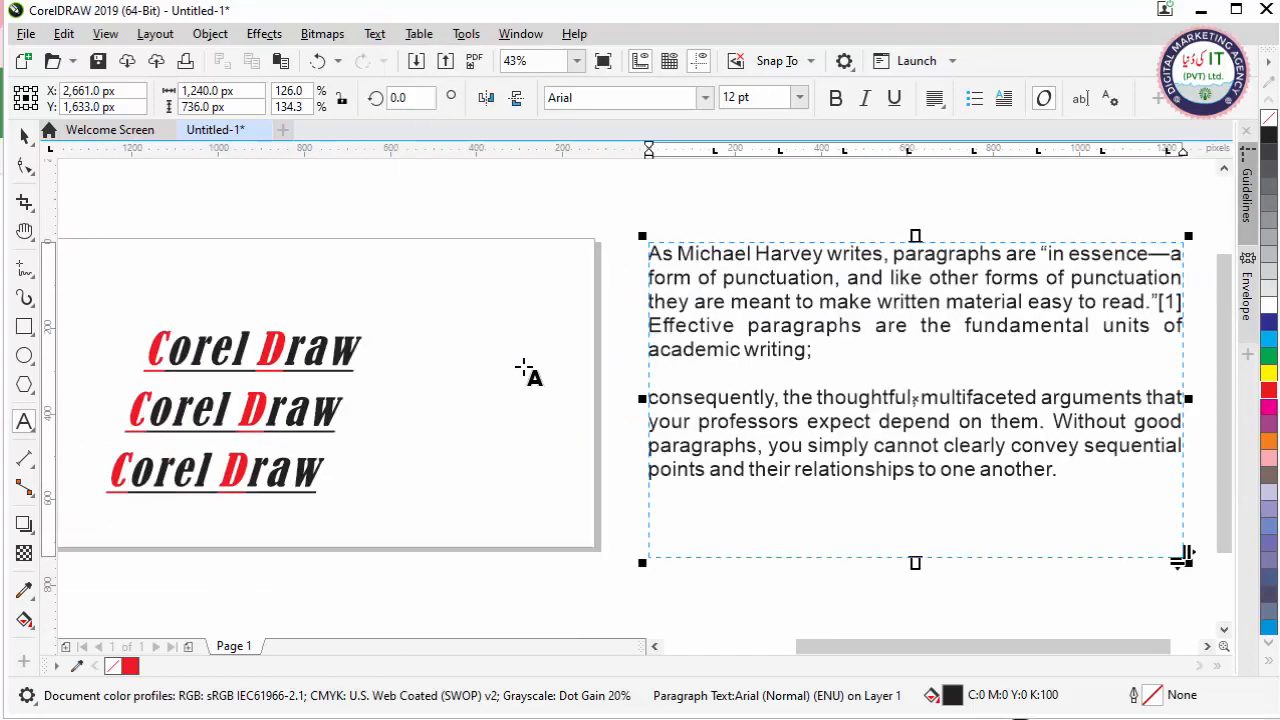
pyautogui.click(24, 135)
pyautogui.click(396, 372)
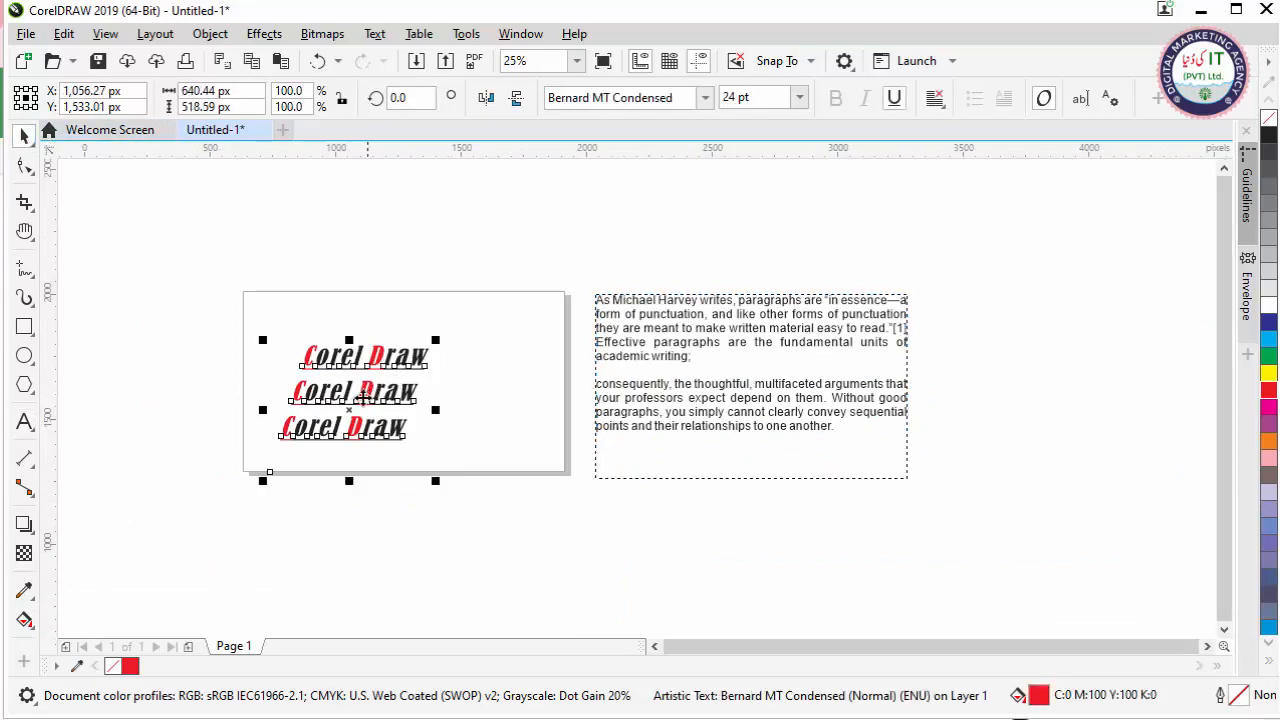
pyautogui.moveTo(396, 372)
pyautogui.mouseDown()
pyautogui.moveTo(480, 320)
pyautogui.moveTo(794, 214)
pyautogui.mouseUp()
pyautogui.press('h')
pyautogui.moveTo(340, 357); pyautogui.dragTo(425, 441)
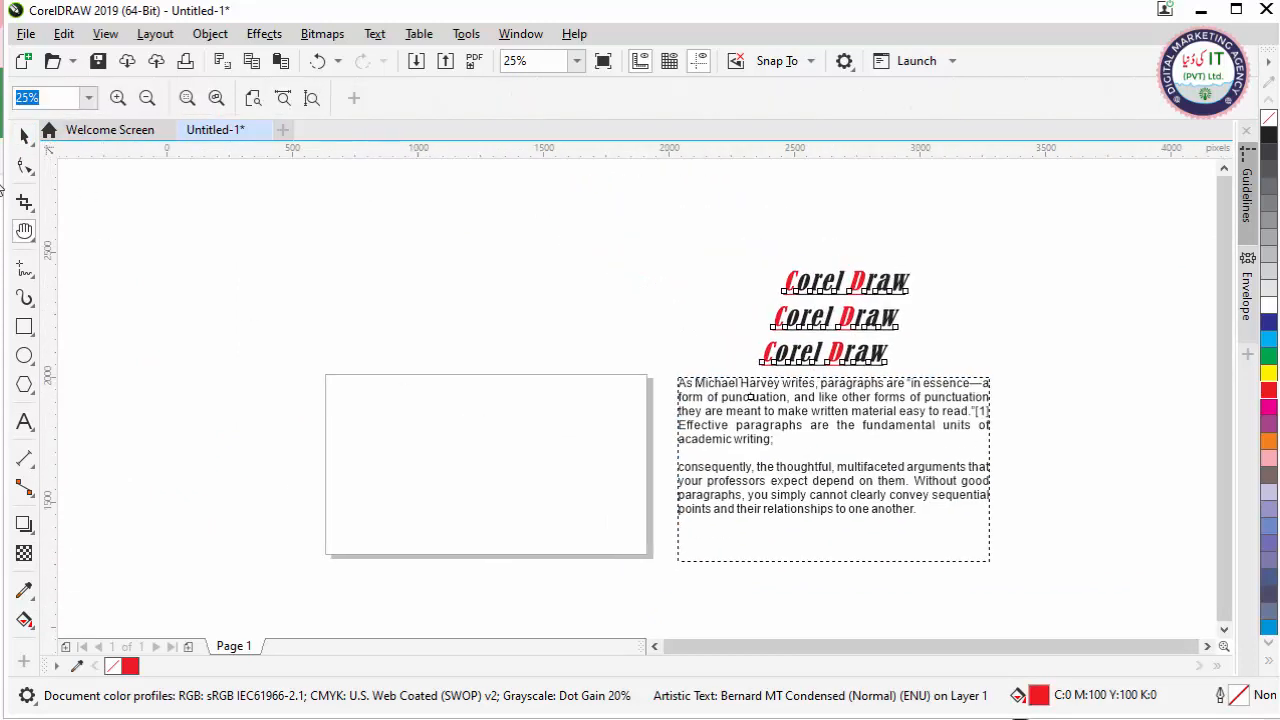
pyautogui.click(24, 135)
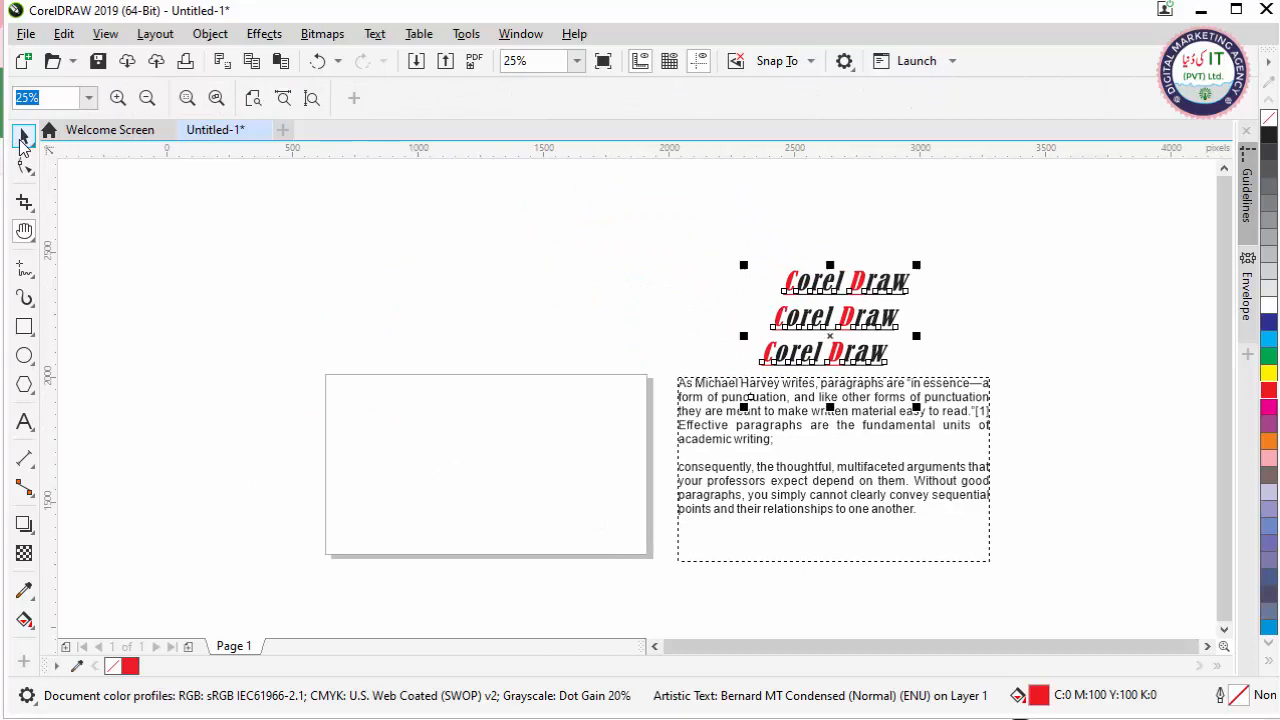
# Draw a circle about 460 px in diameter and move it up towards the middle of the page.
pyautogui.click(25, 357)
pyautogui.moveTo(425, 441); pyautogui.dragTo(543, 550)
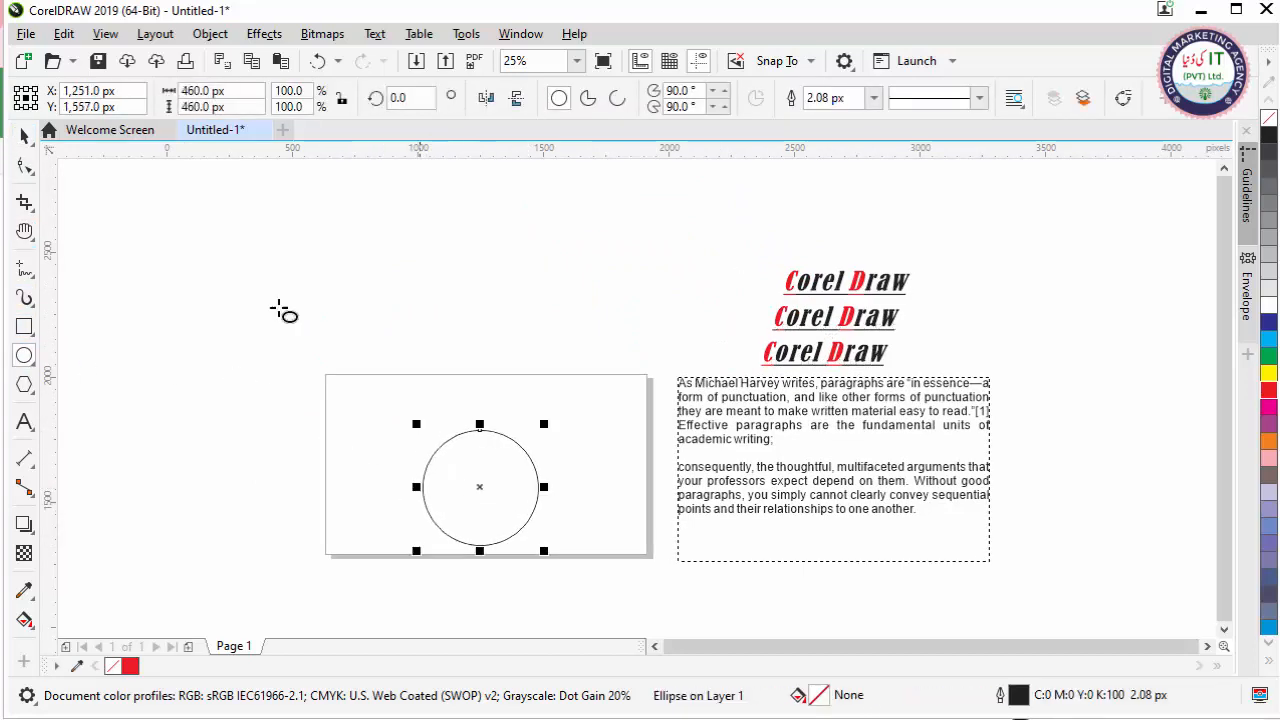
pyautogui.click(24, 135)
pyautogui.moveTo(476, 485); pyautogui.dragTo(466, 463)
pyautogui.scroll(1, 466, 463)
pyautogui.scroll(1, 487, 463)
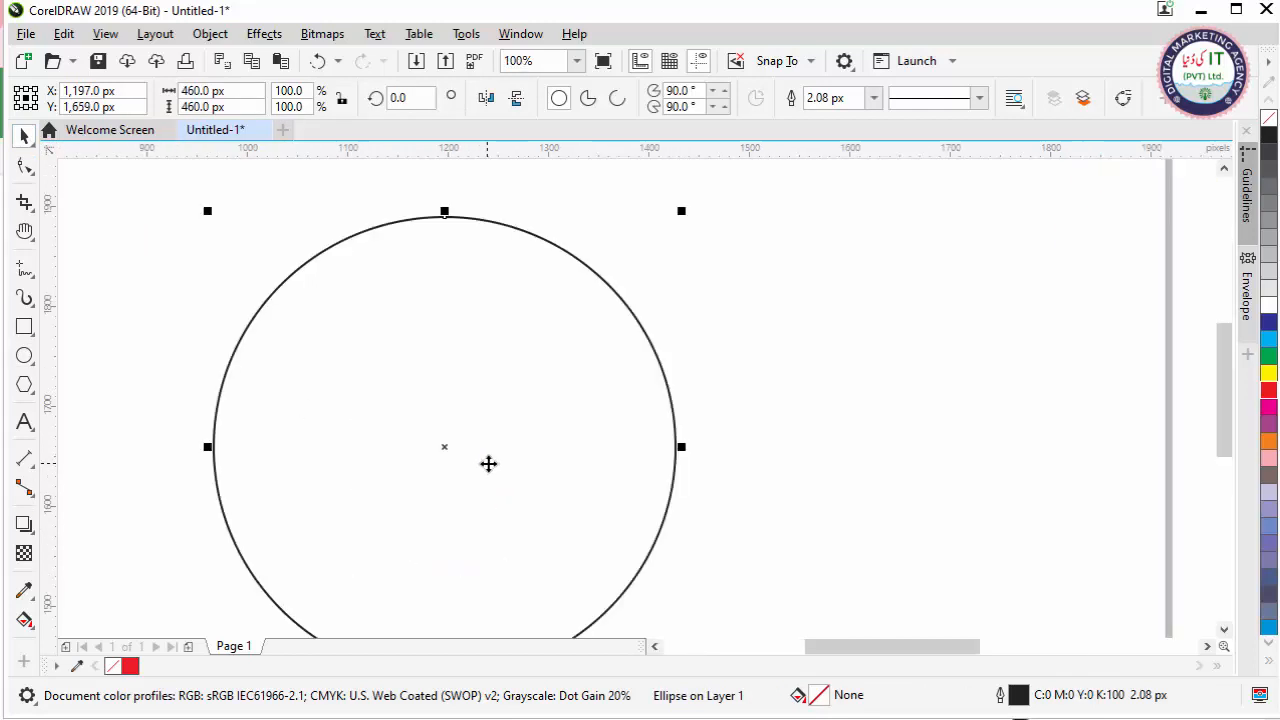
pyautogui.scroll(-1, 489, 462)
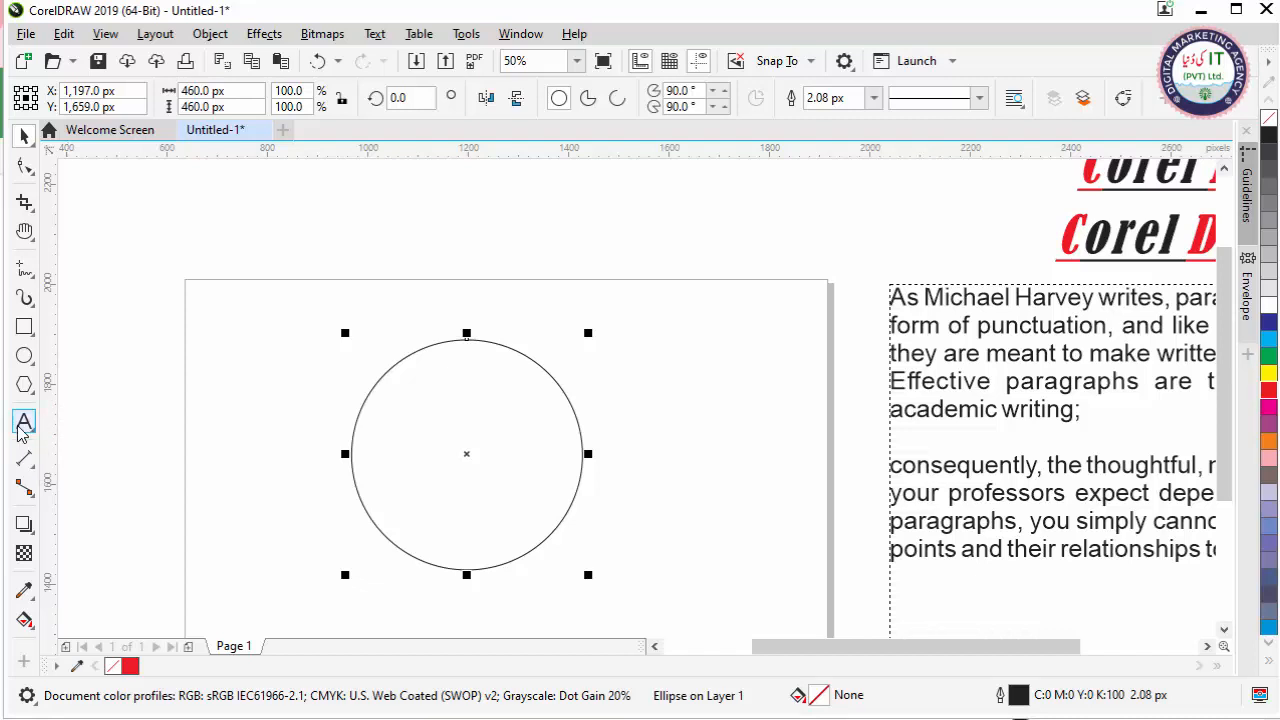
# Add the text "Corel Draw 2019" along the outside edge of the circle.
pyautogui.click(25, 422)
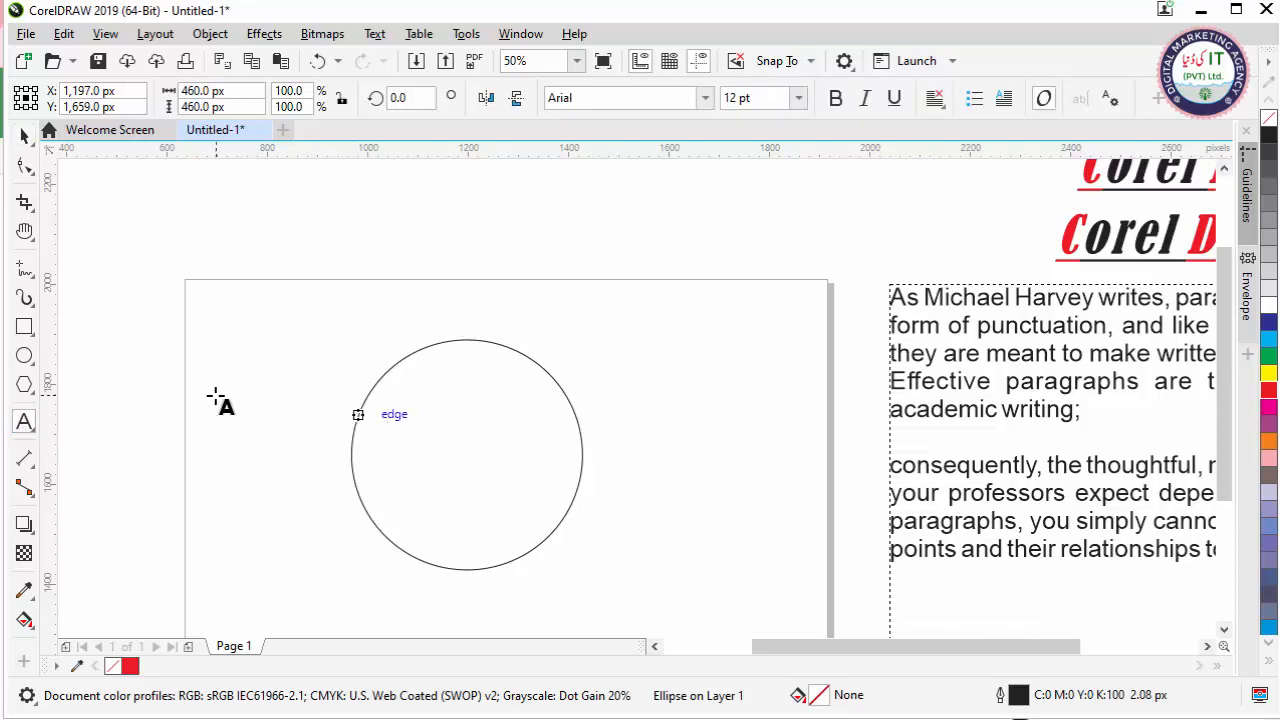
pyautogui.click(360, 411)
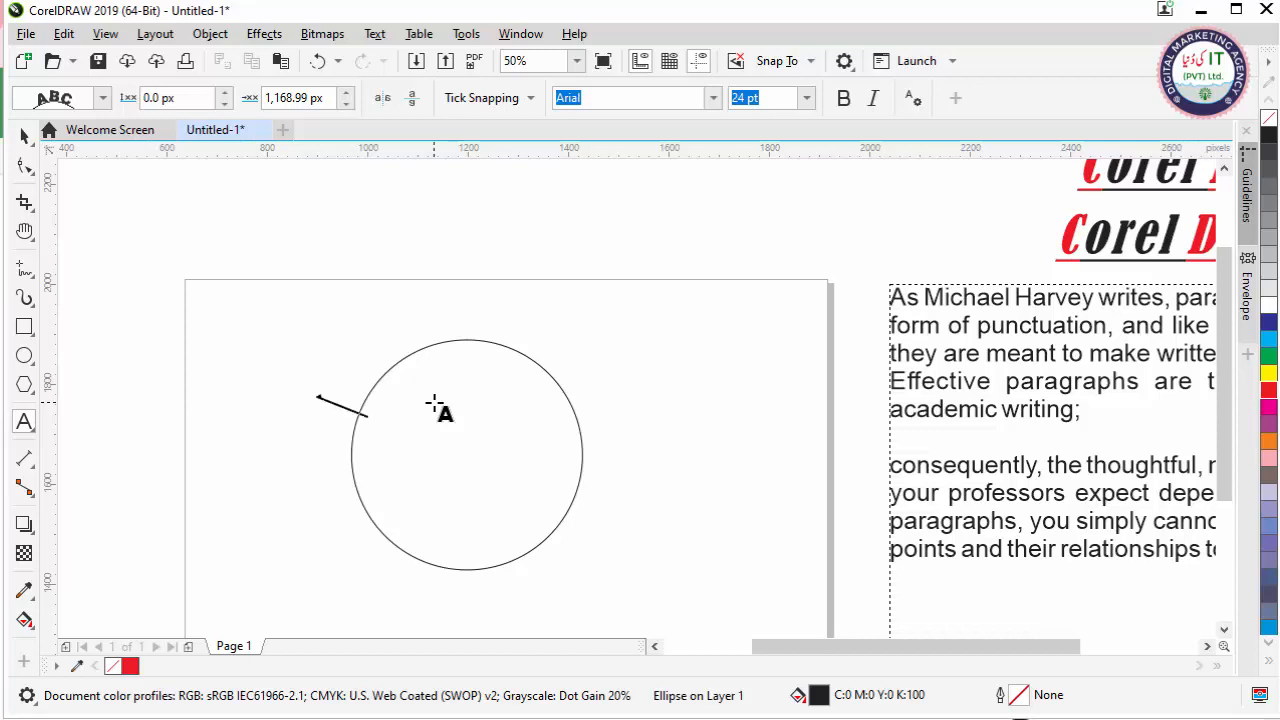
pyautogui.write('Core')
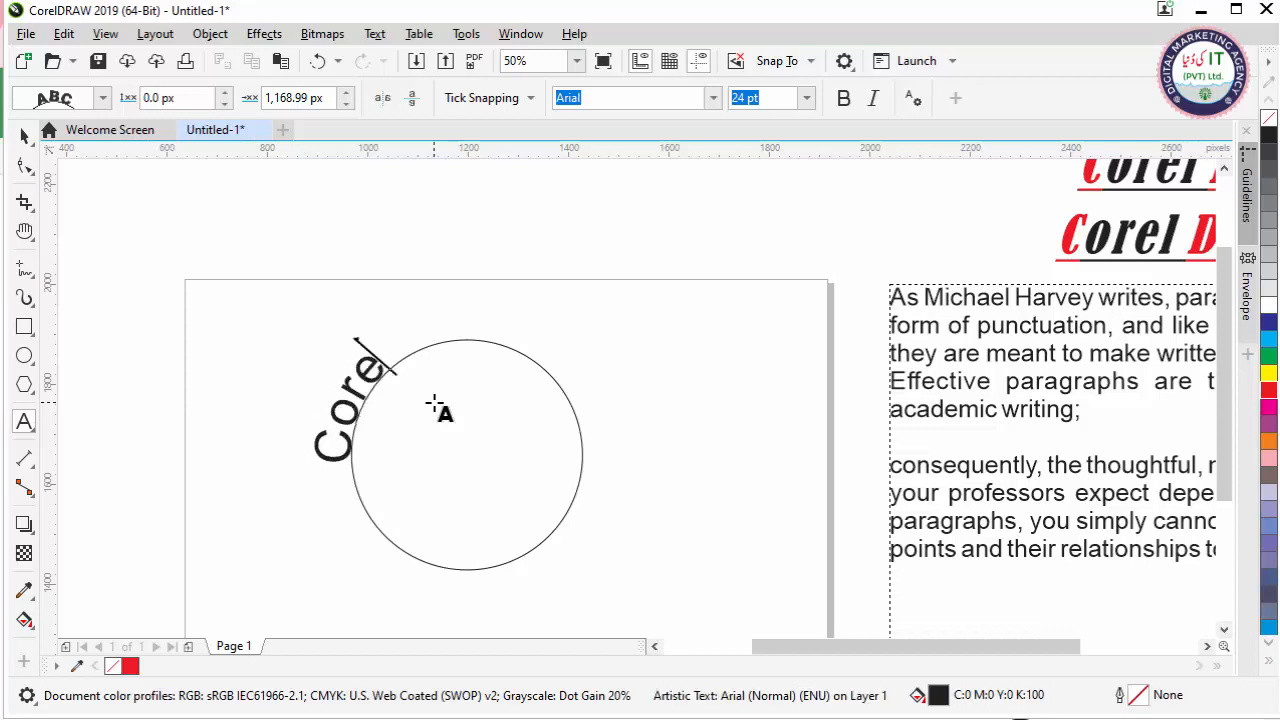
pyautogui.write('l Draw')
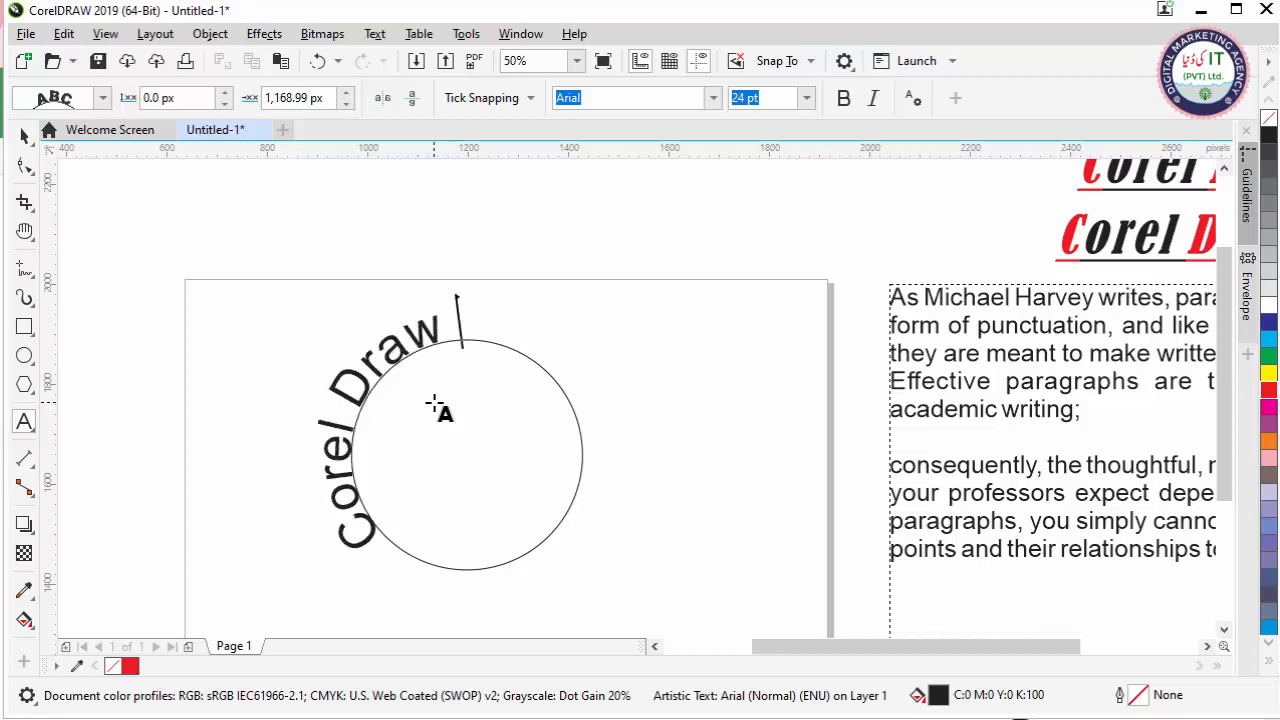
pyautogui.write(' 20')
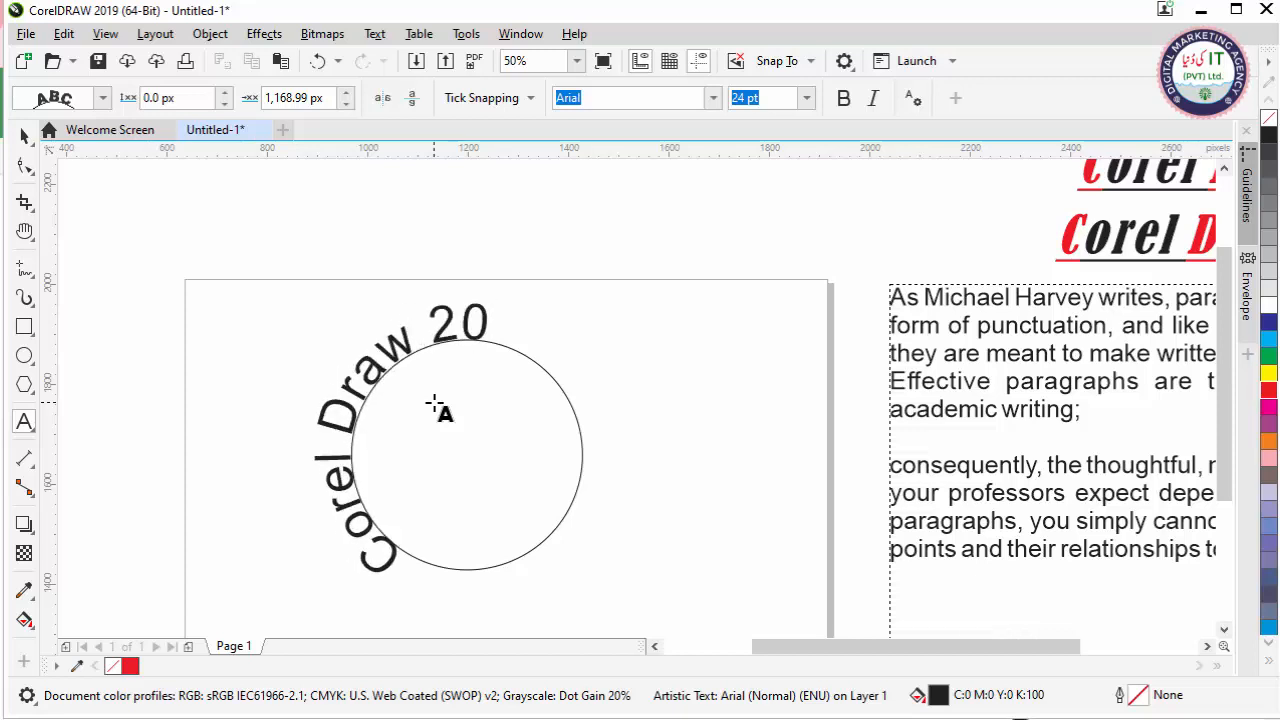
pyautogui.write('19')
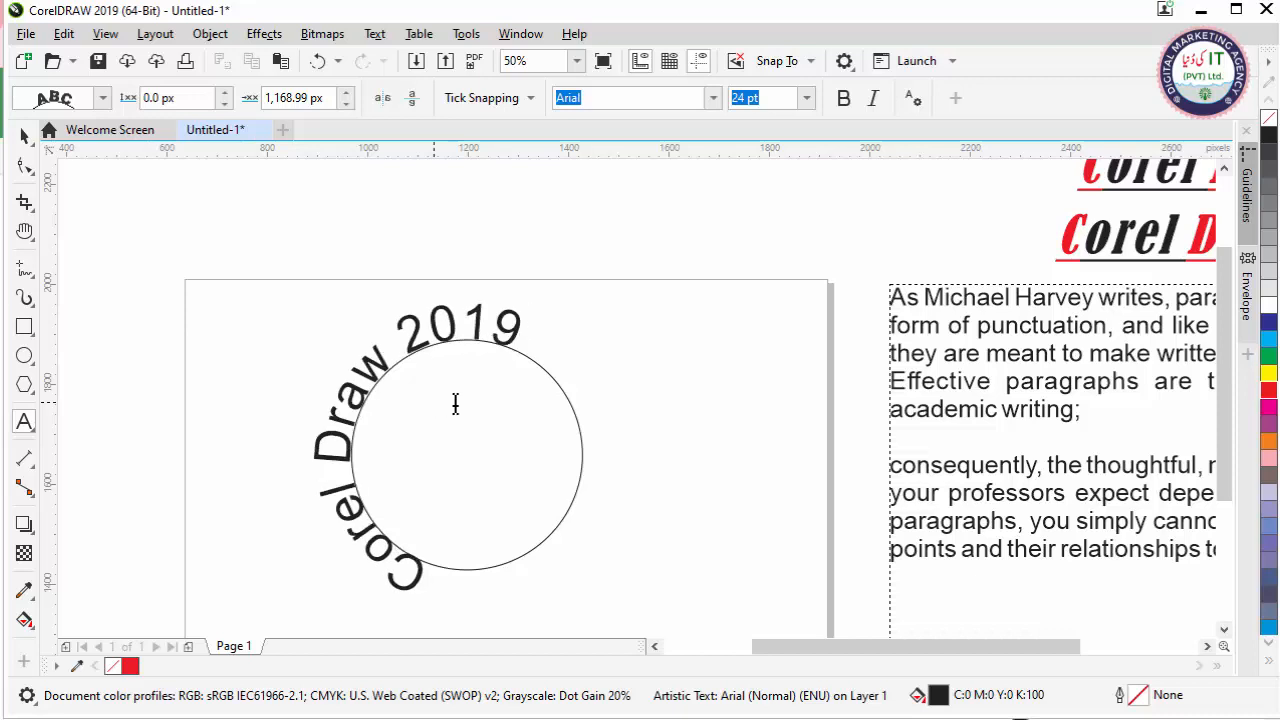
pyautogui.click(25, 137)
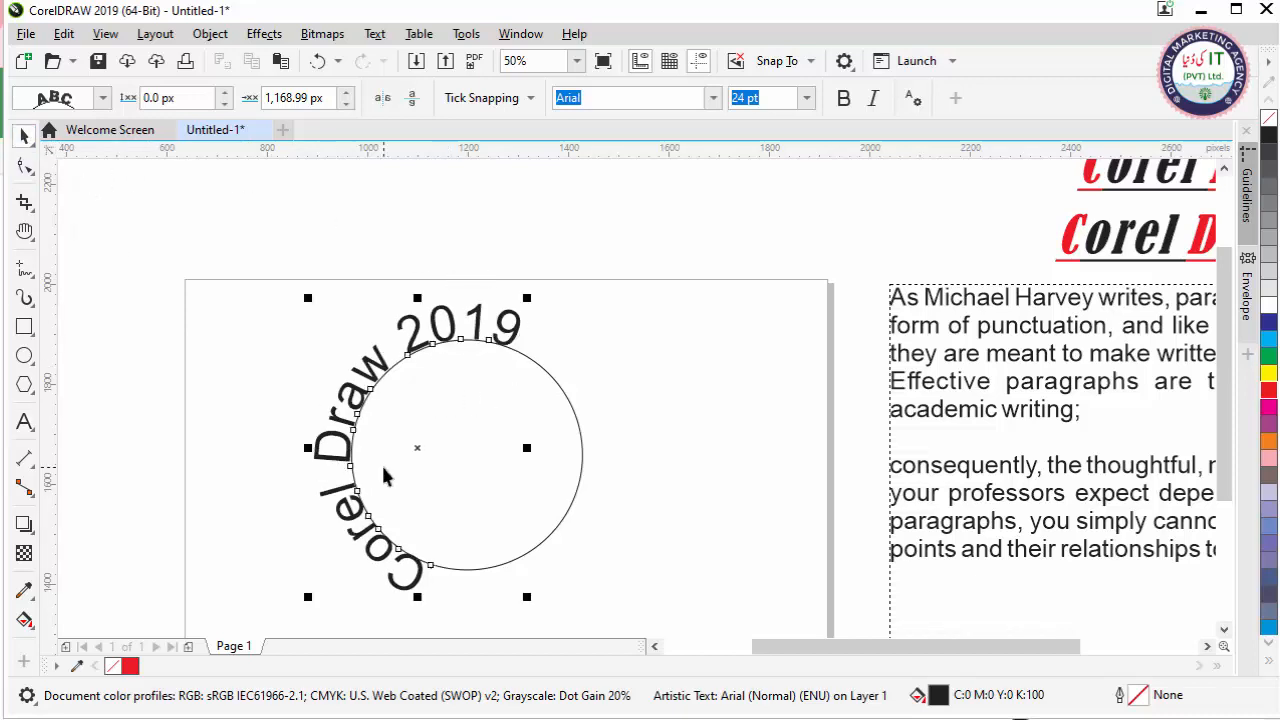
# Try the "Corel Draw 2019" text inside the circle, then arrange it over the circle's upper half on the outside at 0 px distance.
pyautogui.moveTo(352, 537); pyautogui.dragTo(352, 537)
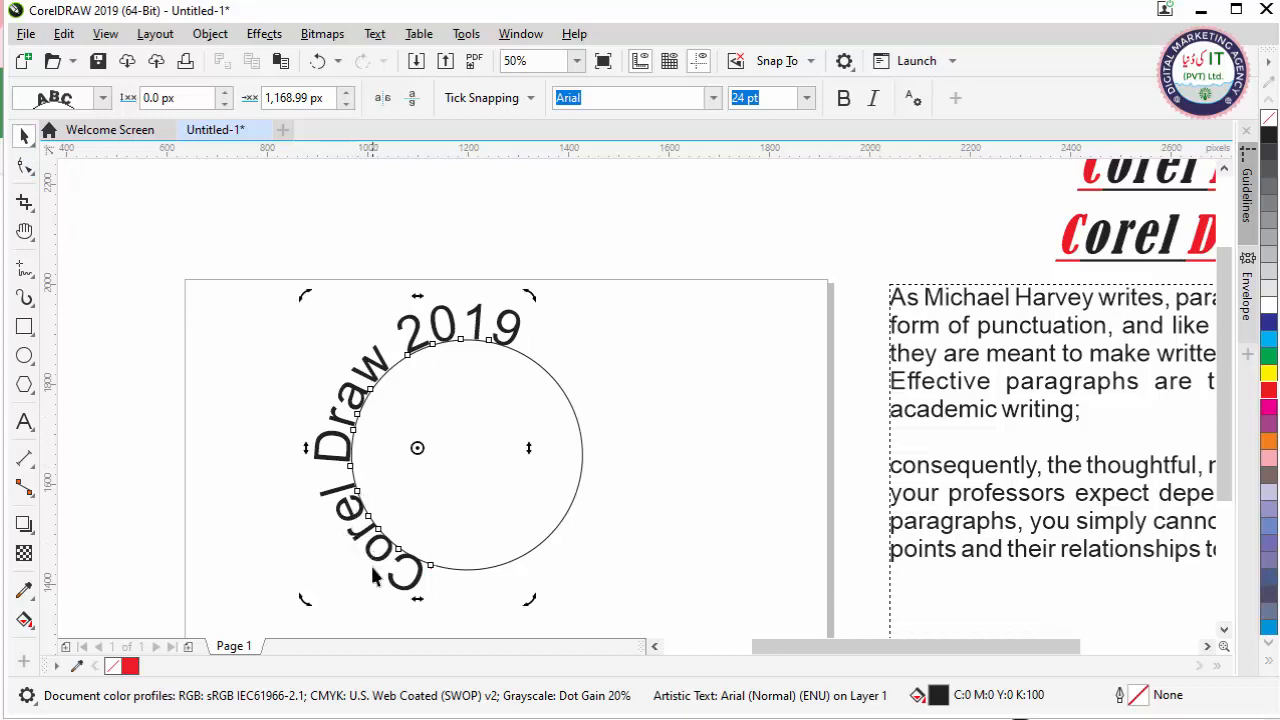
pyautogui.click(392, 566)
pyautogui.moveTo(380, 370); pyautogui.dragTo(511, 407)
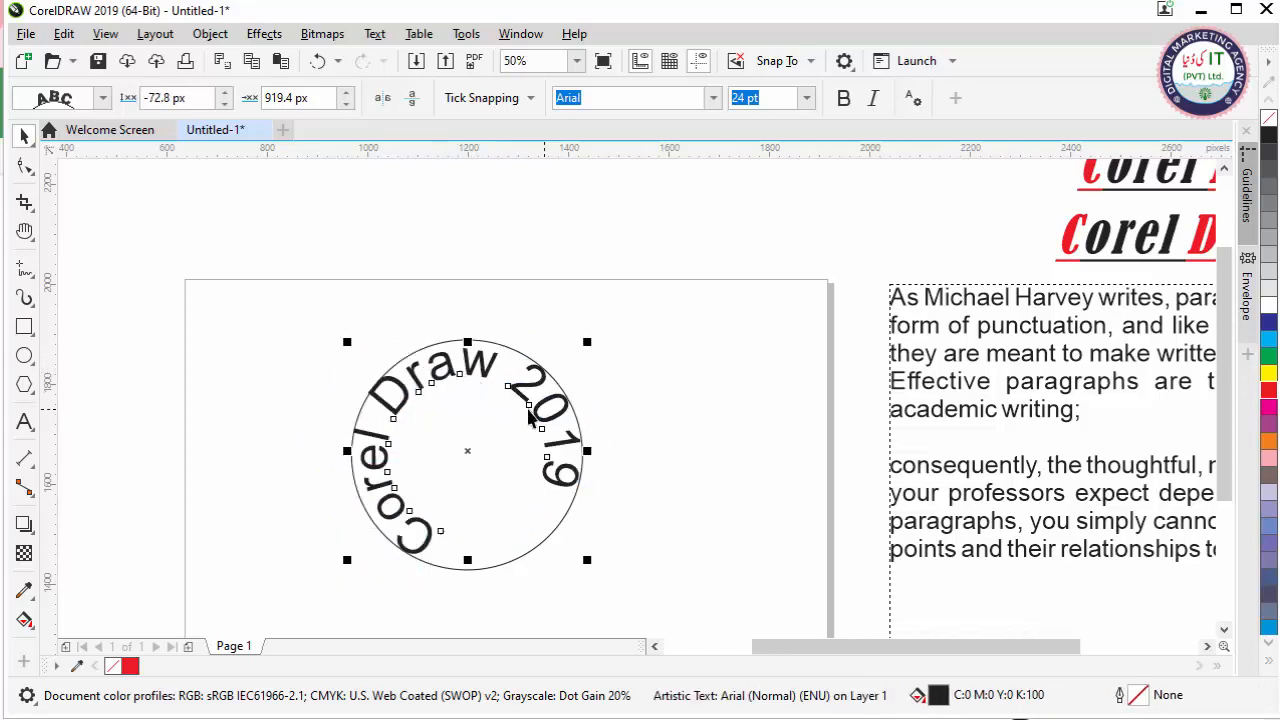
pyautogui.moveTo(433, 373); pyautogui.dragTo(531, 368)
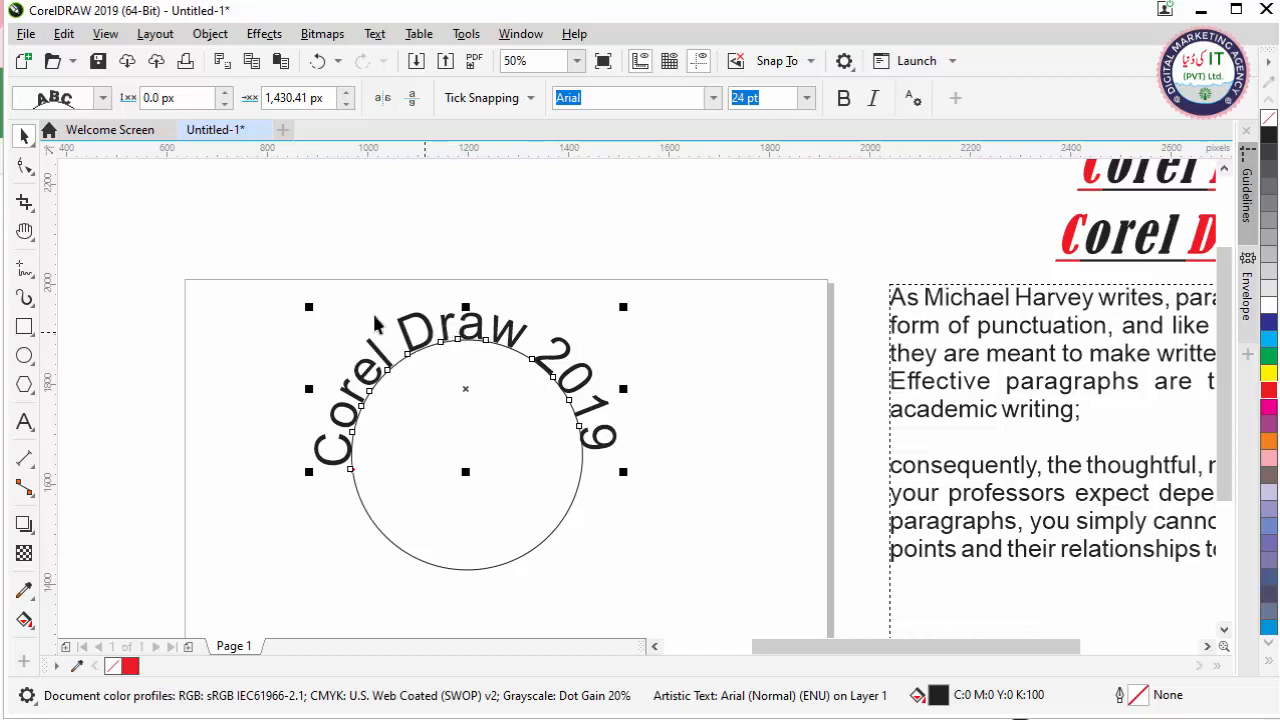
# Move the circle together with its "Corel Draw 2019" text off the page, beside the three "Corel Draw" lines.
pyautogui.scroll(-2, 424, 407)
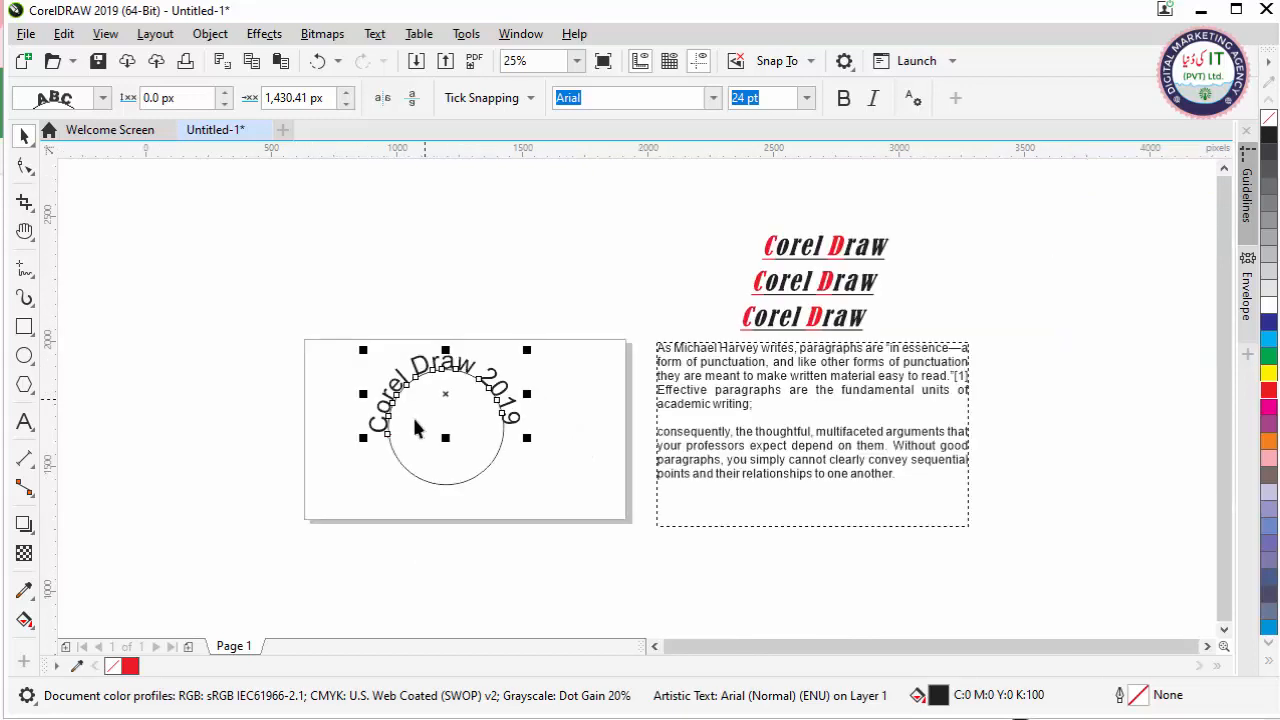
pyautogui.click(458, 393)
pyautogui.click(440, 405)
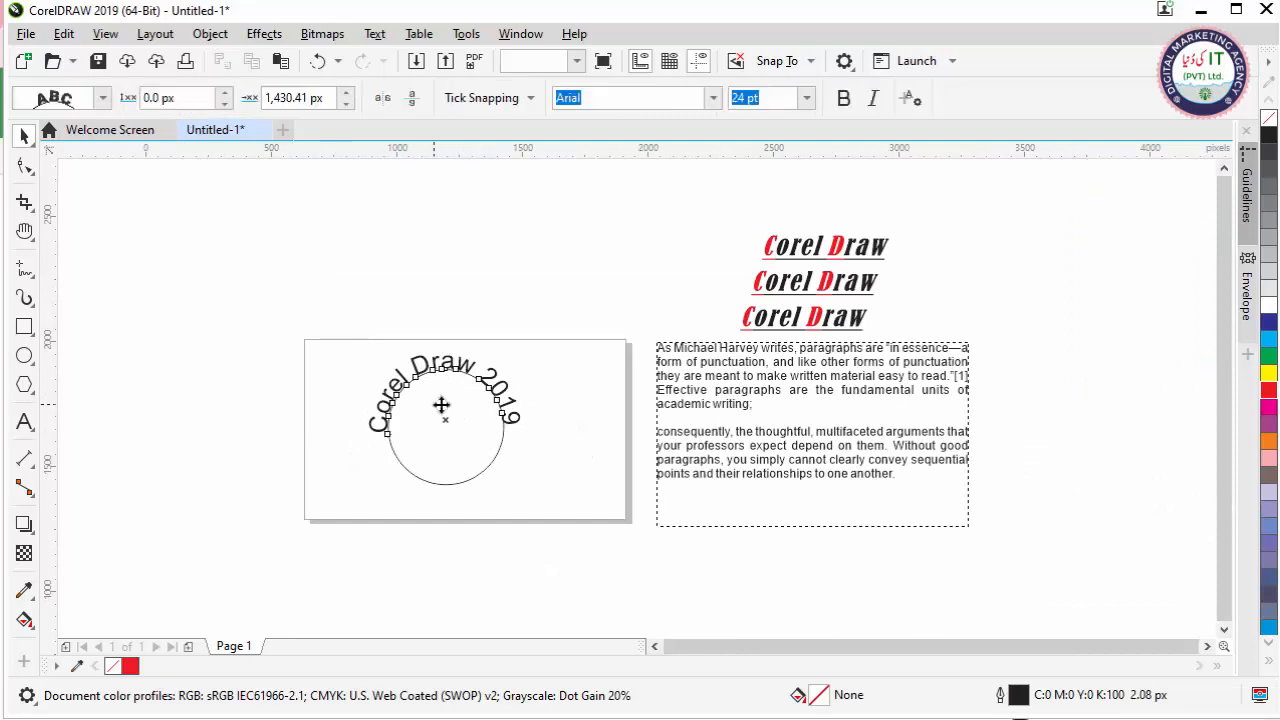
pyautogui.moveTo(440, 405); pyautogui.dragTo(684, 280)
pyautogui.click(450, 306)
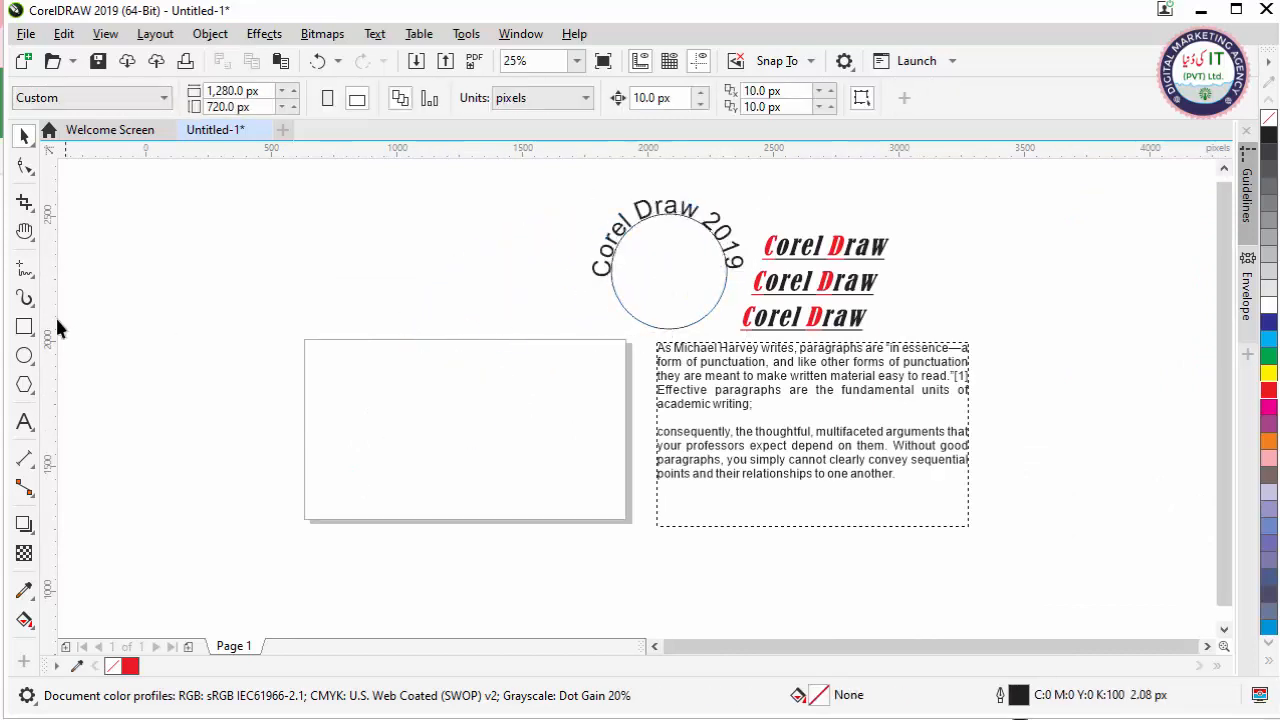
# Draw a second circle about 480 px in diameter and move it up towards the middle of the page.
pyautogui.scroll(2, 468, 430)
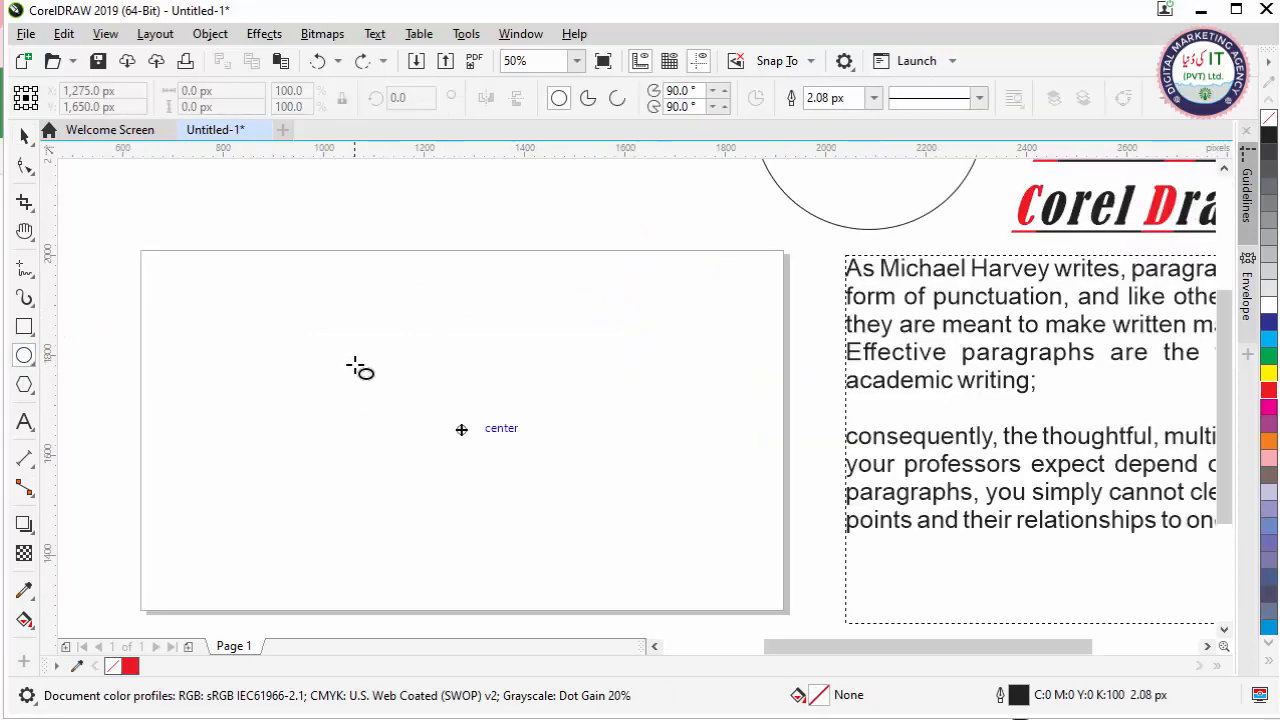
pyautogui.moveTo(357, 366)
pyautogui.mouseDown()
pyautogui.moveTo(413, 438)
pyautogui.moveTo(595, 600)
pyautogui.mouseUp()
pyautogui.click(25, 135)
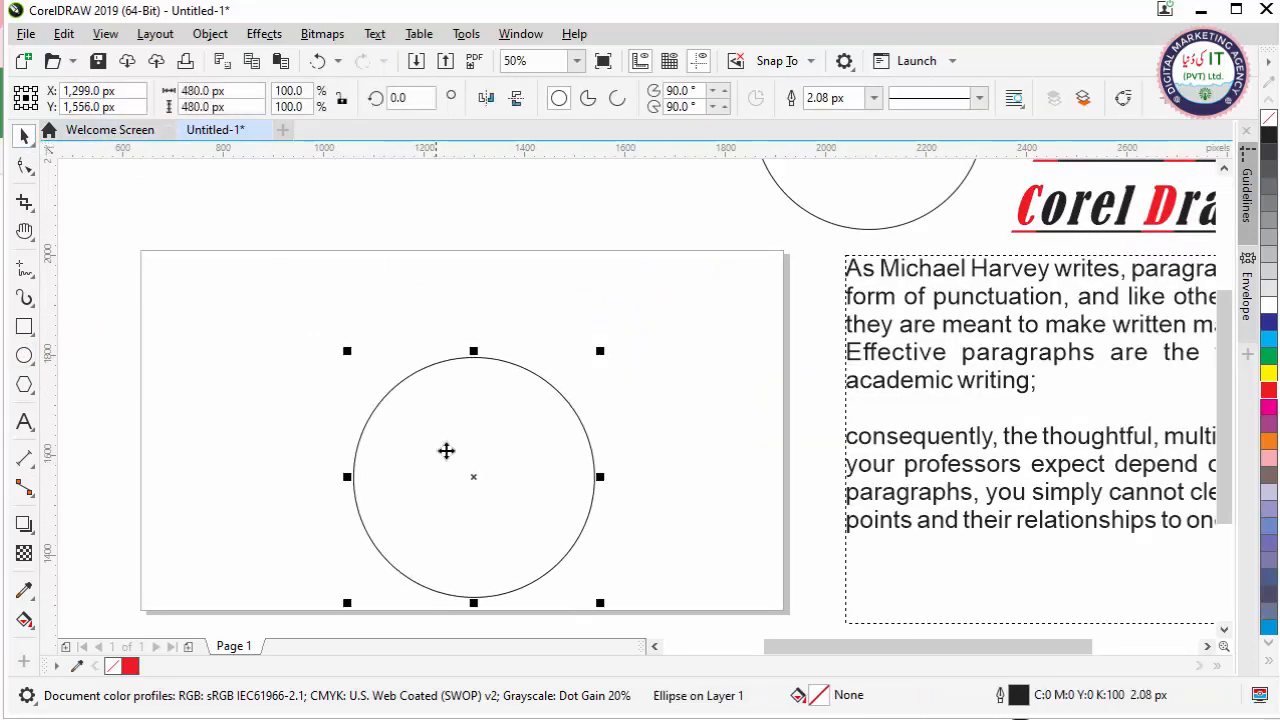
pyautogui.moveTo(464, 474); pyautogui.dragTo(428, 406)
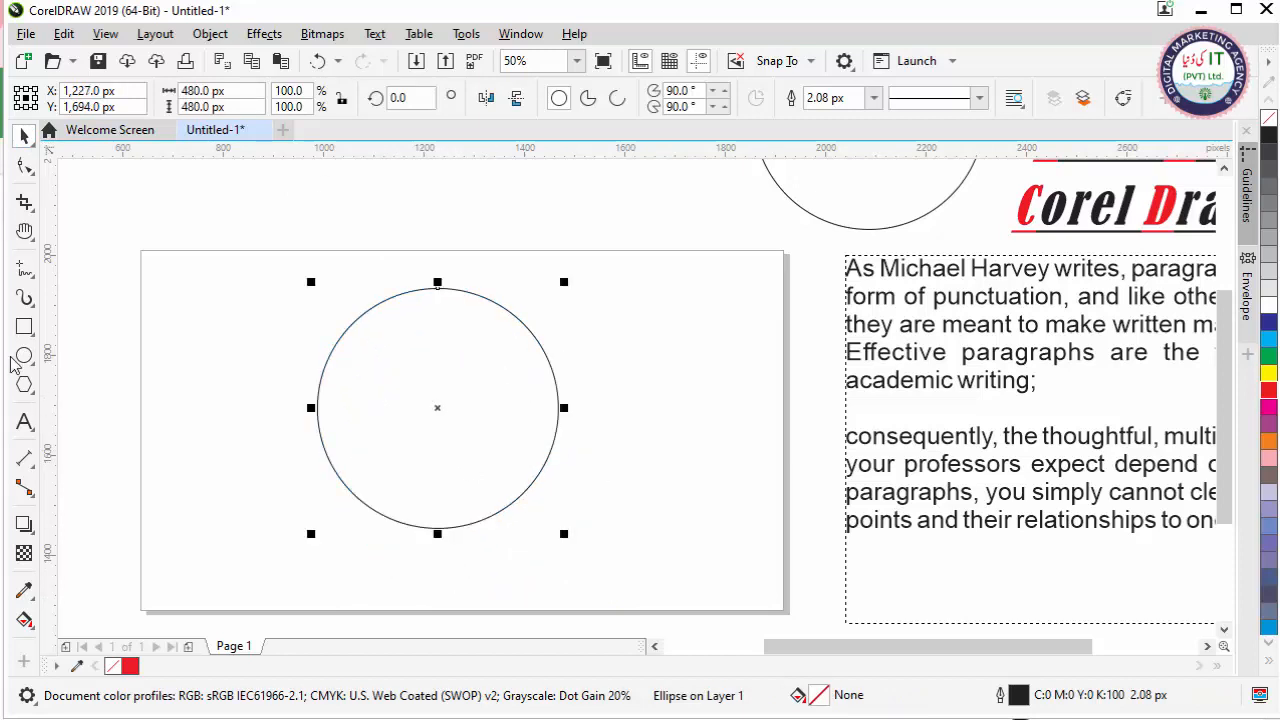
# Create a paragraph text frame inside the new circle and paste a copy of the first paragraph into it.
pyautogui.click(25, 422)
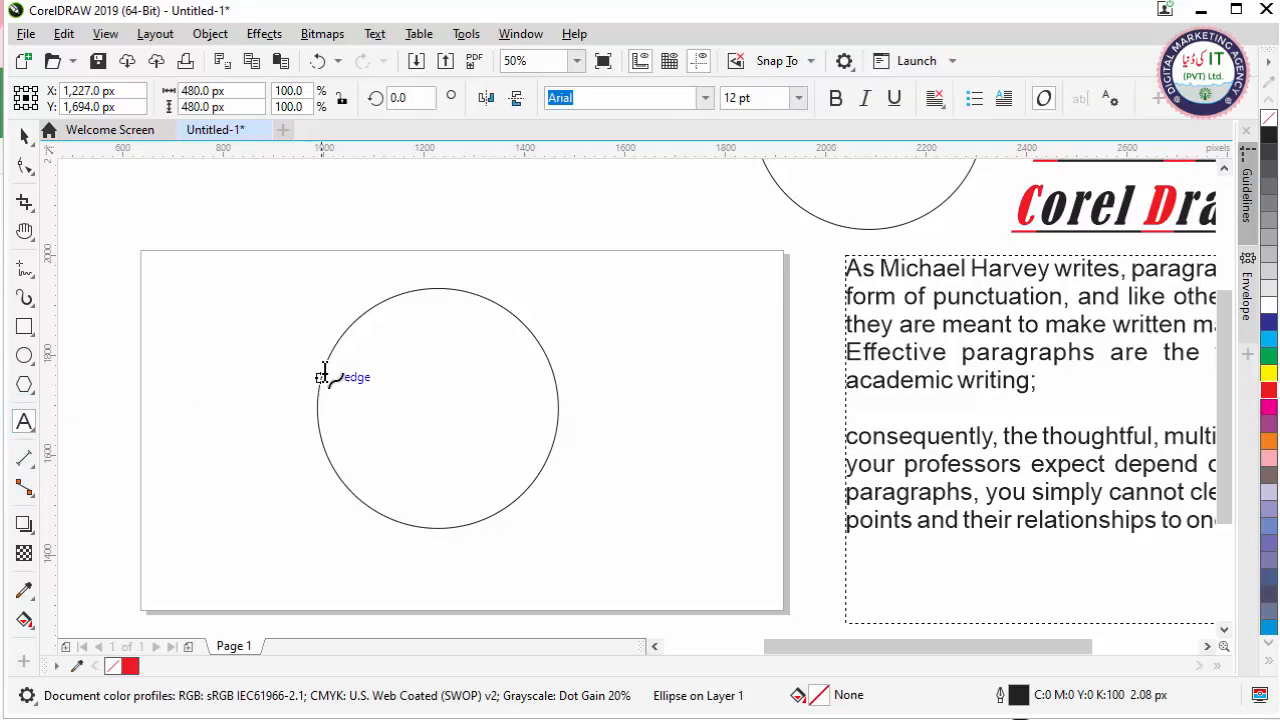
pyautogui.click(450, 297)
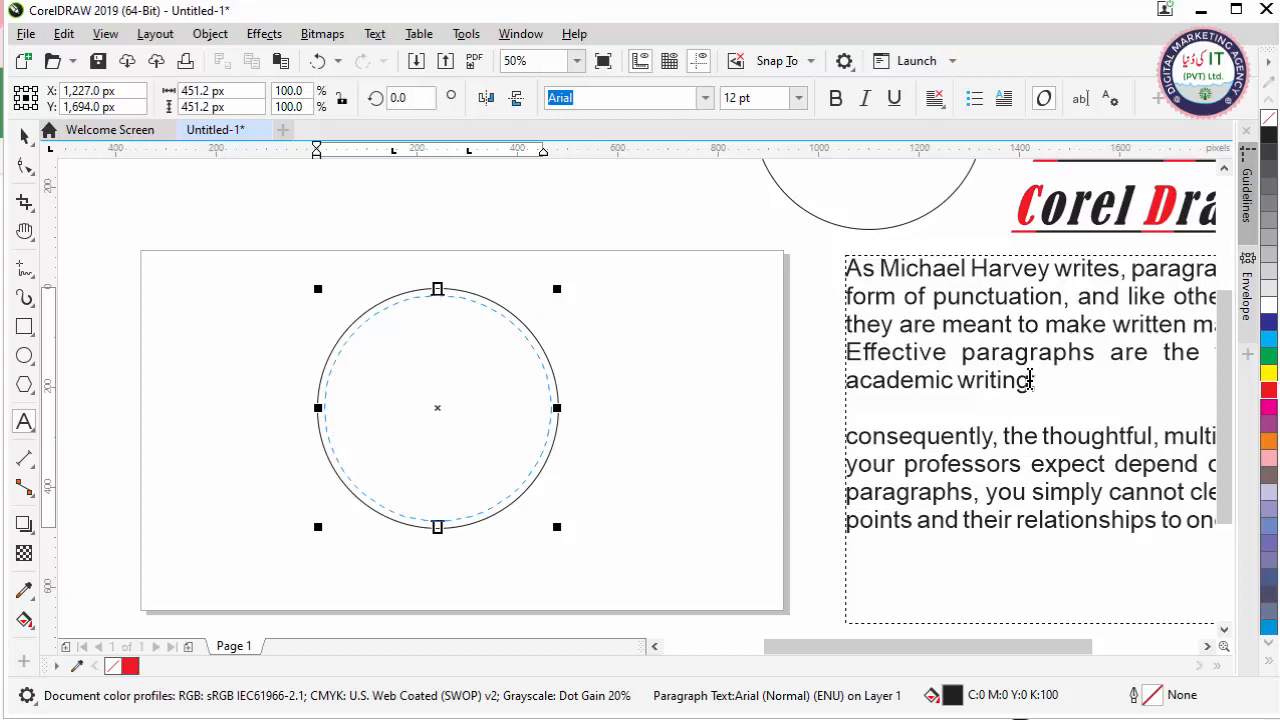
pyautogui.click(1031, 380)
pyautogui.moveTo(1016, 378); pyautogui.dragTo(846, 268)
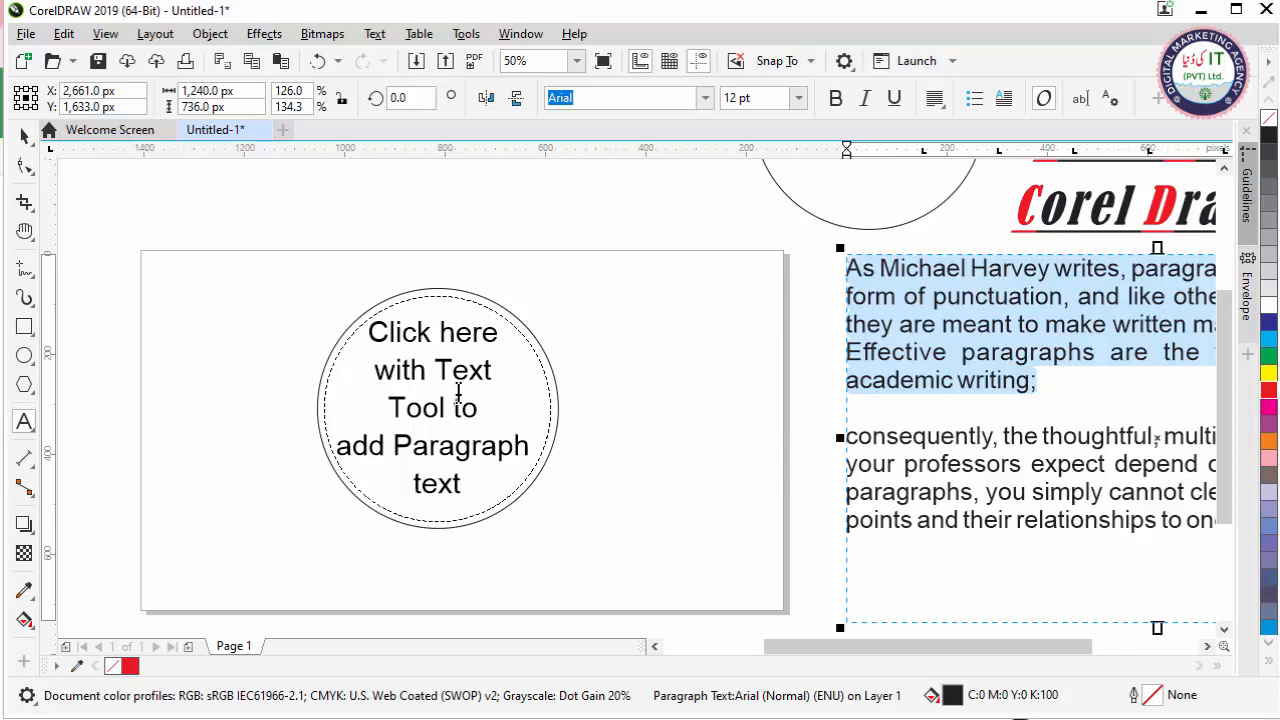
pyautogui.click(443, 395)
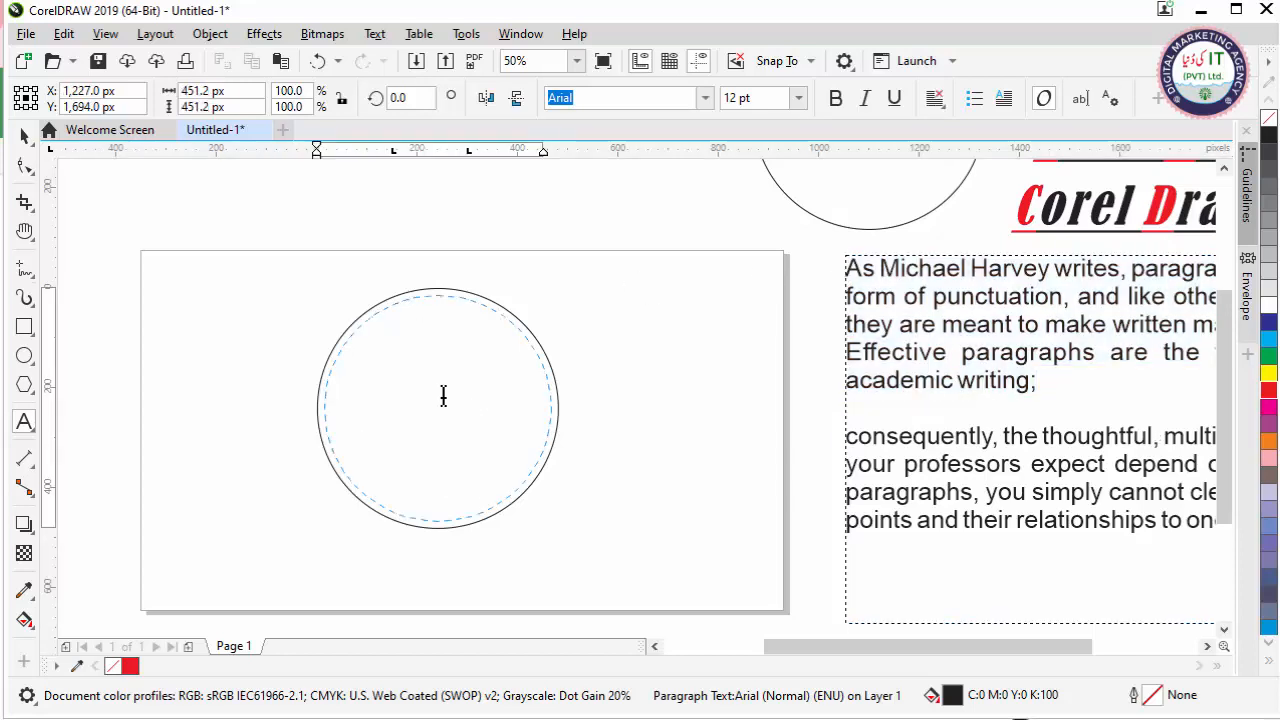
pyautogui.hotkey('ctrl', 'v')
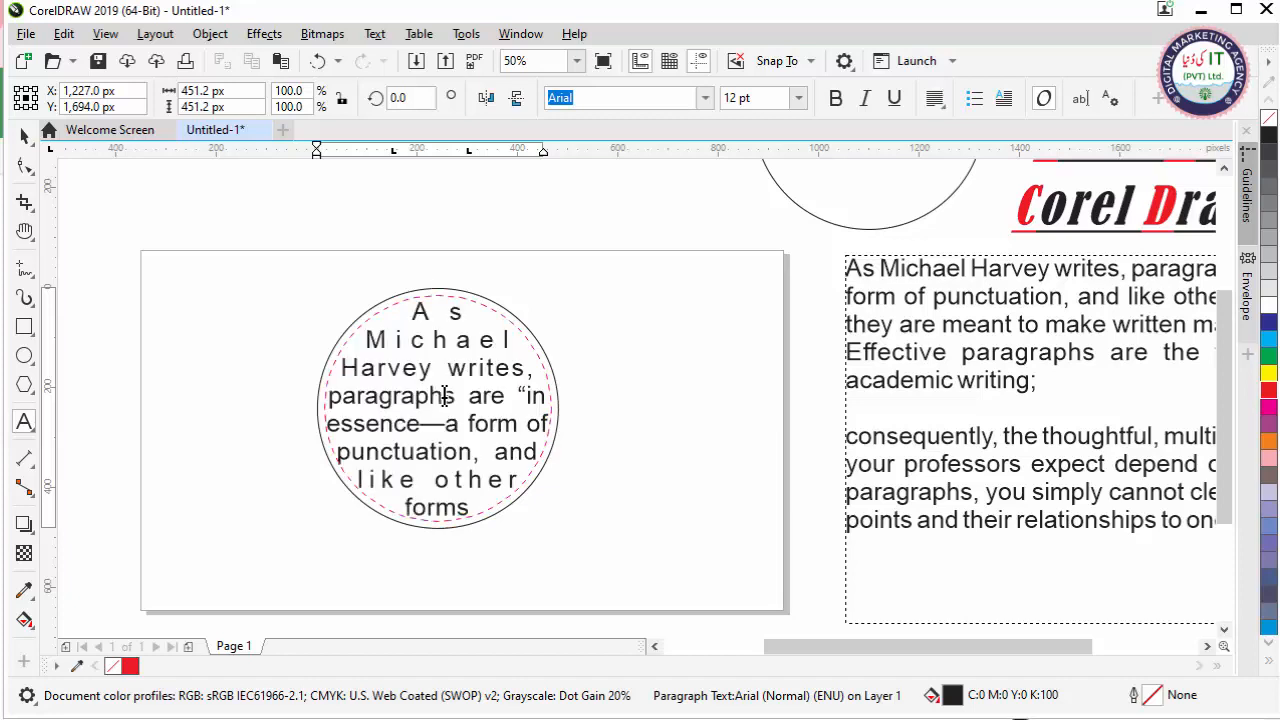
# Reduce the font size of all the text inside the circle so the whole paragraph fits.
pyautogui.hotkey('ctrl', 'a')
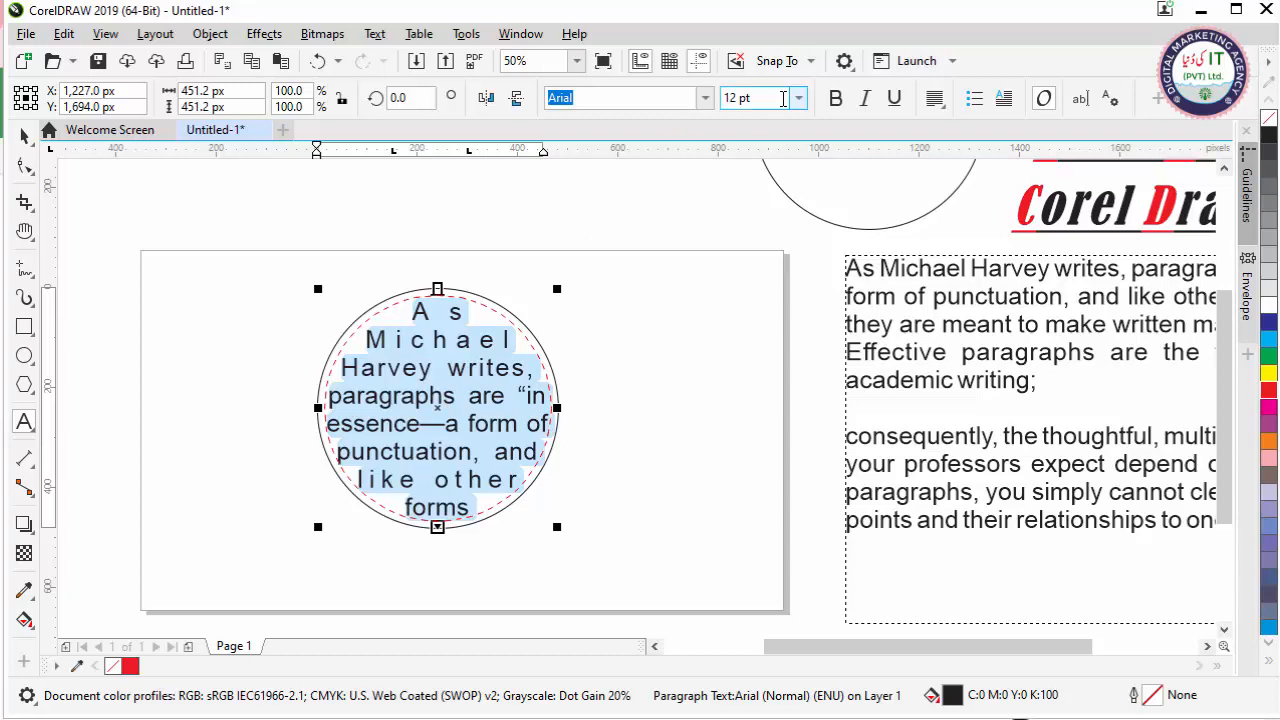
pyautogui.click(798, 98)
pyautogui.click(765, 121)
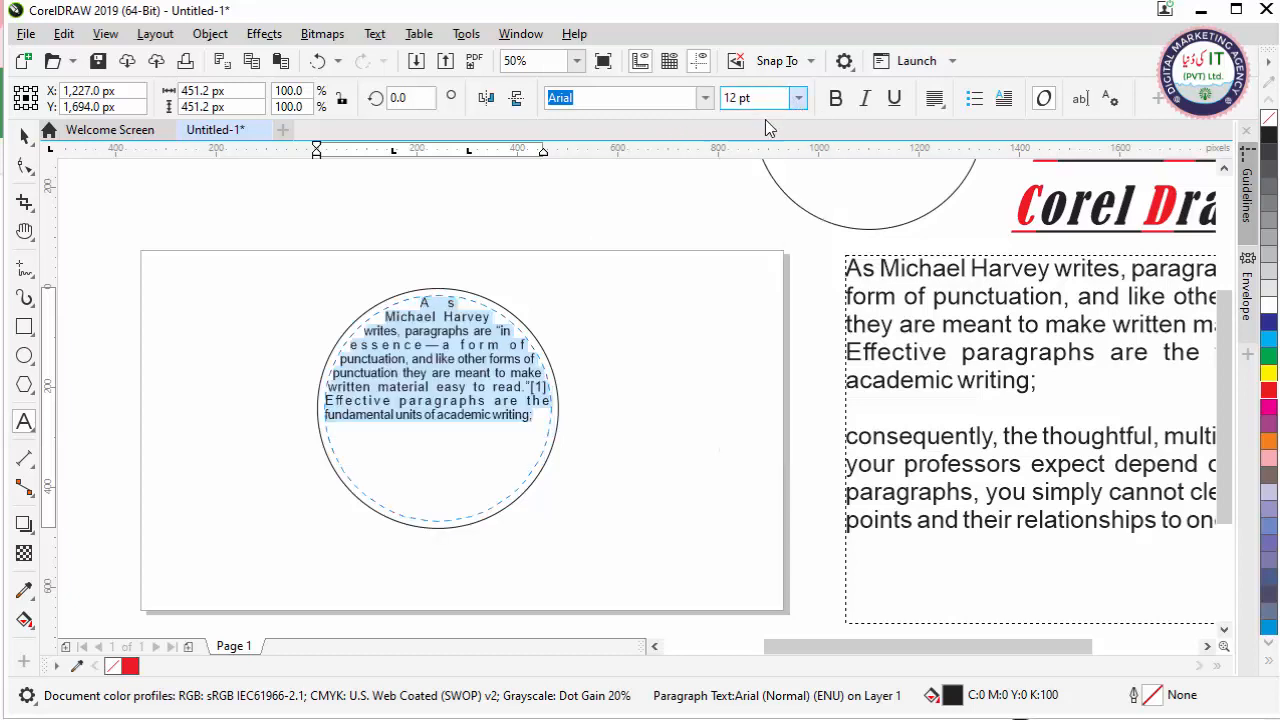
# Move the text-filled circle off the page, beside the "Corel Draw 2019" circle.
pyautogui.click(25, 140)
pyautogui.click(186, 229)
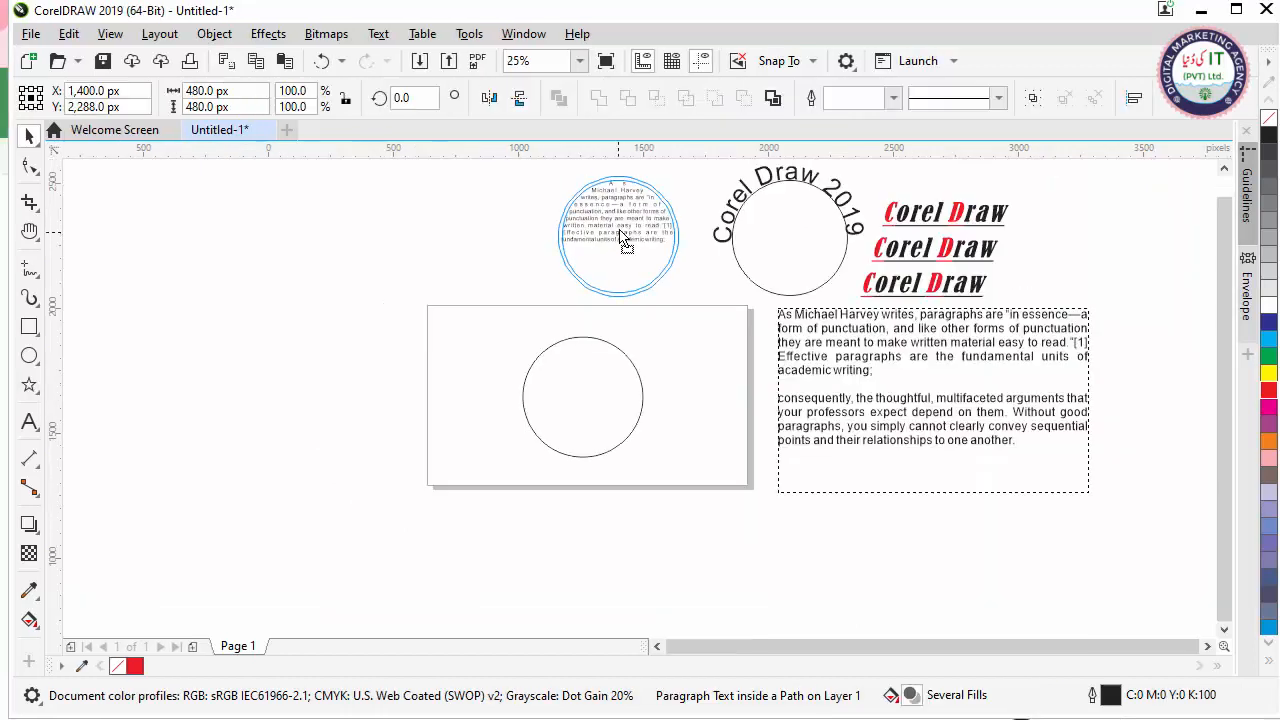
pyautogui.moveTo(590, 245); pyautogui.dragTo(605, 258)
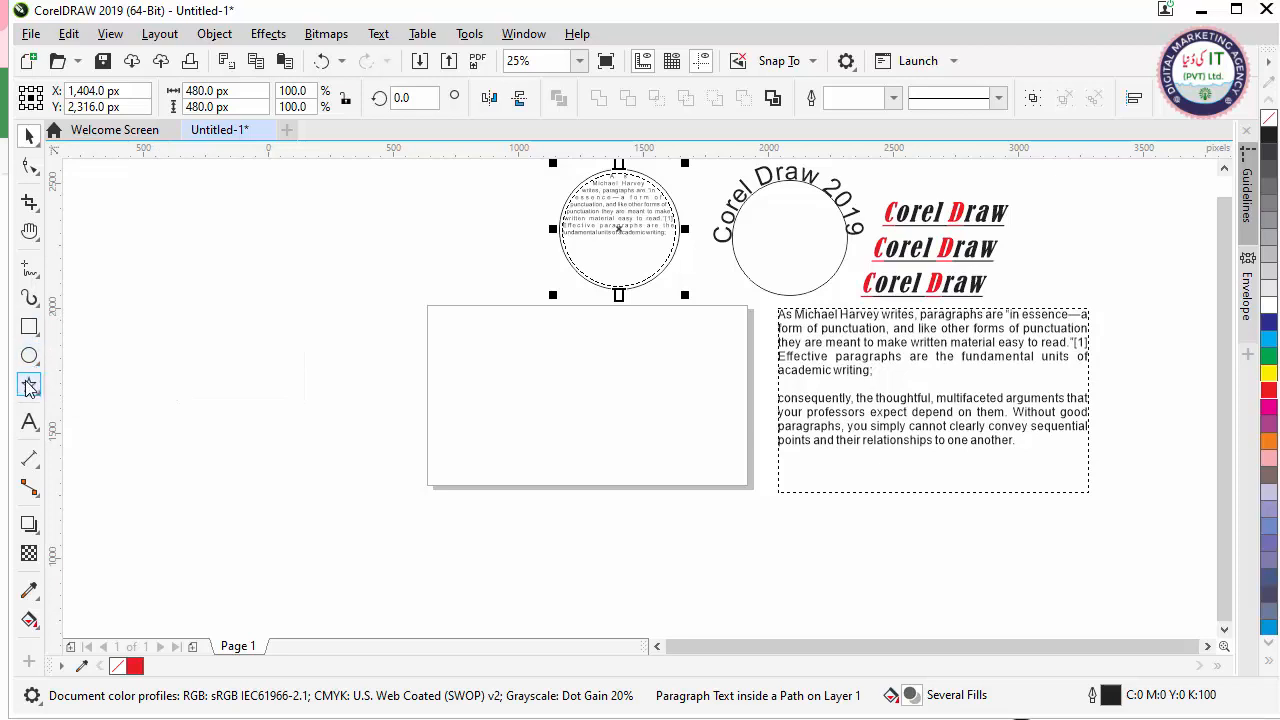
# Draw a five-pointed star about 791 px wide and 753 px high over the page.
pyautogui.click(29, 385)
pyautogui.moveTo(475, 367); pyautogui.dragTo(686, 580)
pyautogui.click(29, 136)
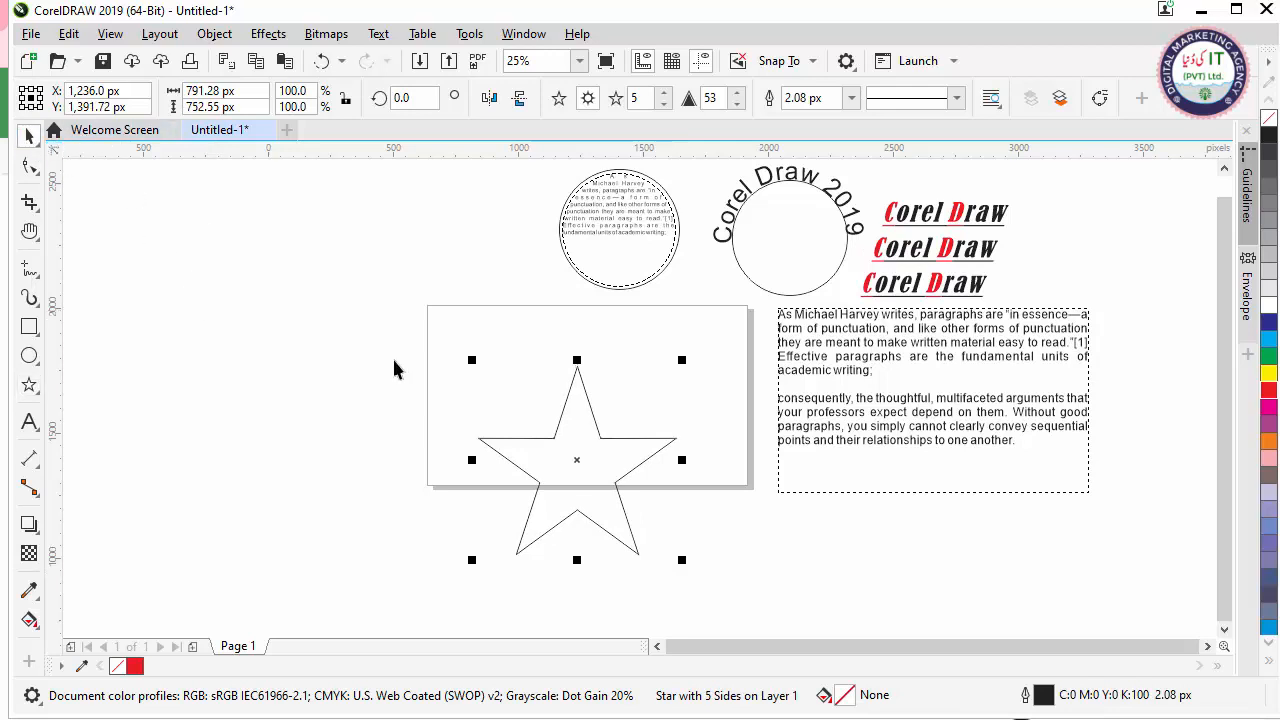
# Move the star up onto the page and enter random filler letters as text running along its entire outline.
pyautogui.click(549, 418)
pyautogui.moveTo(549, 411); pyautogui.dragTo(537, 396)
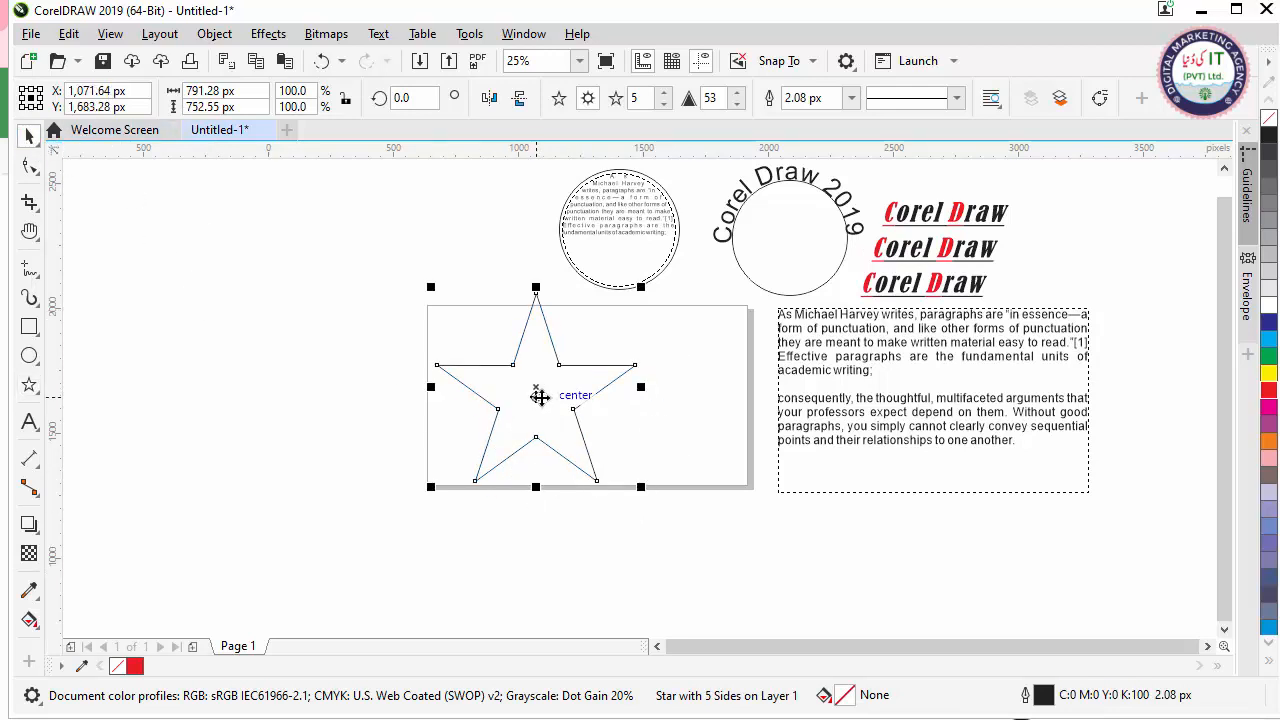
pyautogui.press('F8')
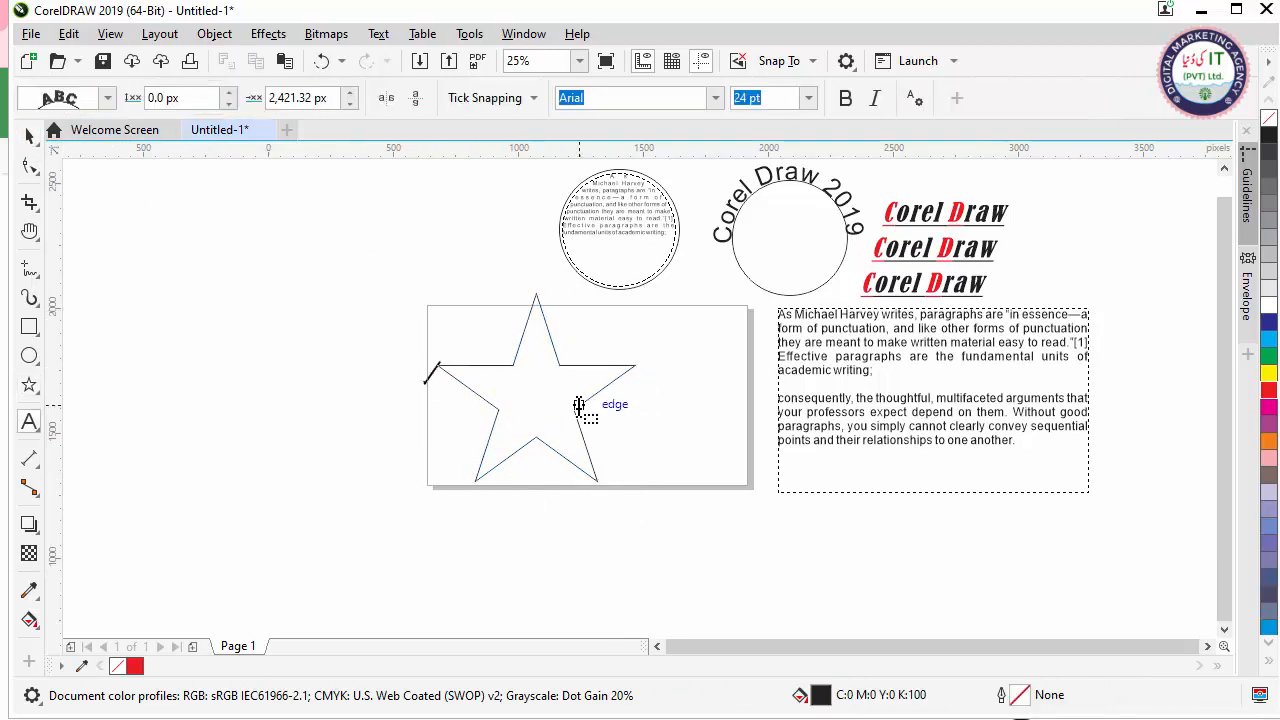
pyautogui.write('jhdfklerjhwltjk,nxczy,mng')
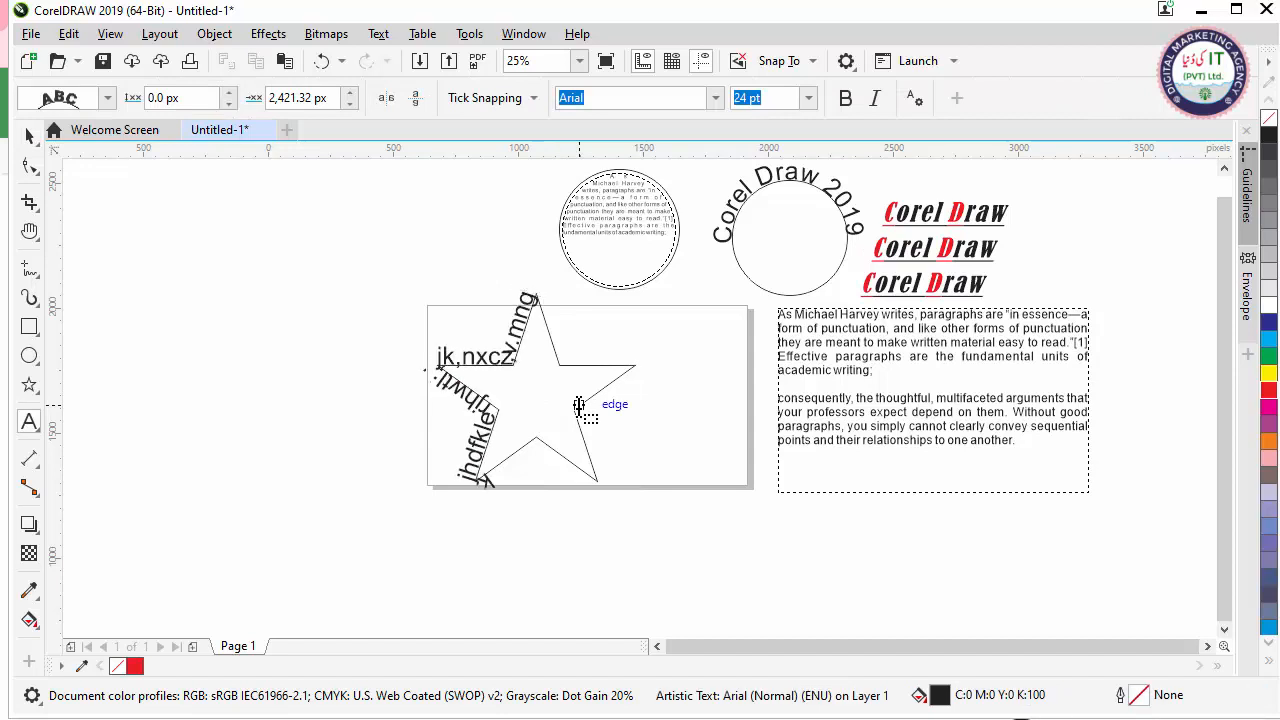
pyautogui.write('qeopiuwr.m.cvxnzbqklsjfhklxczngvb')
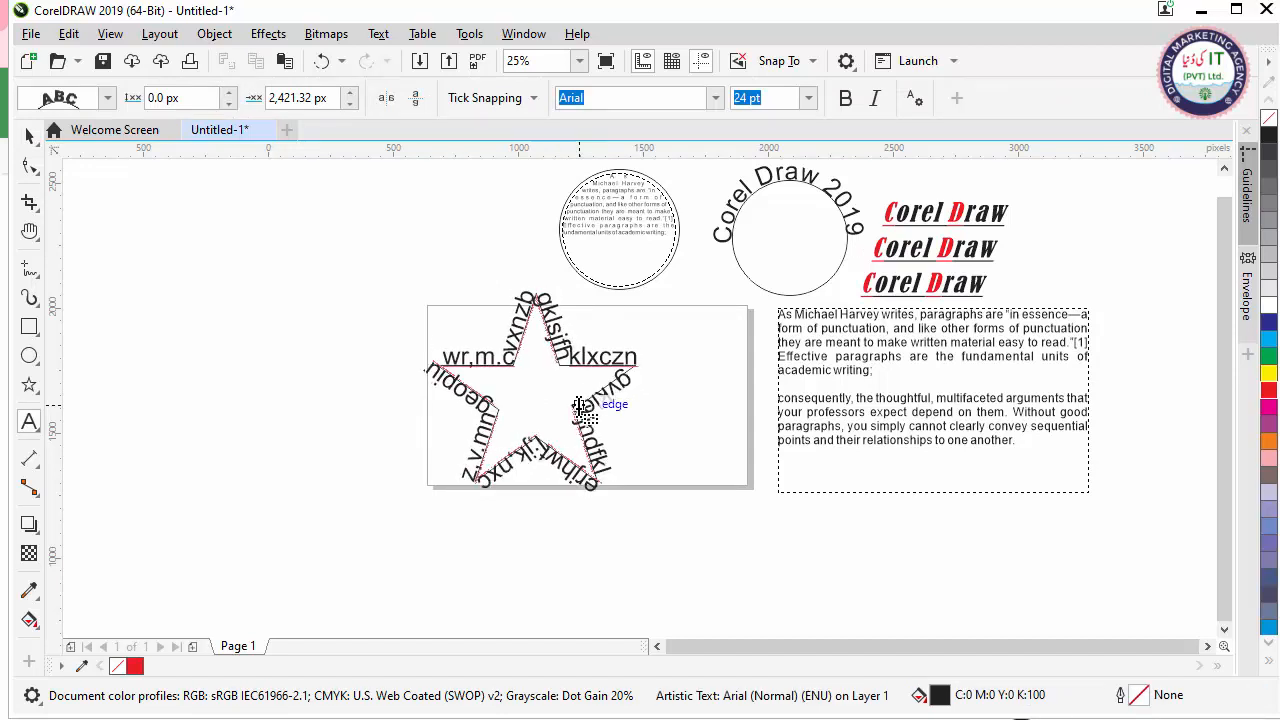
pyautogui.write('kh')
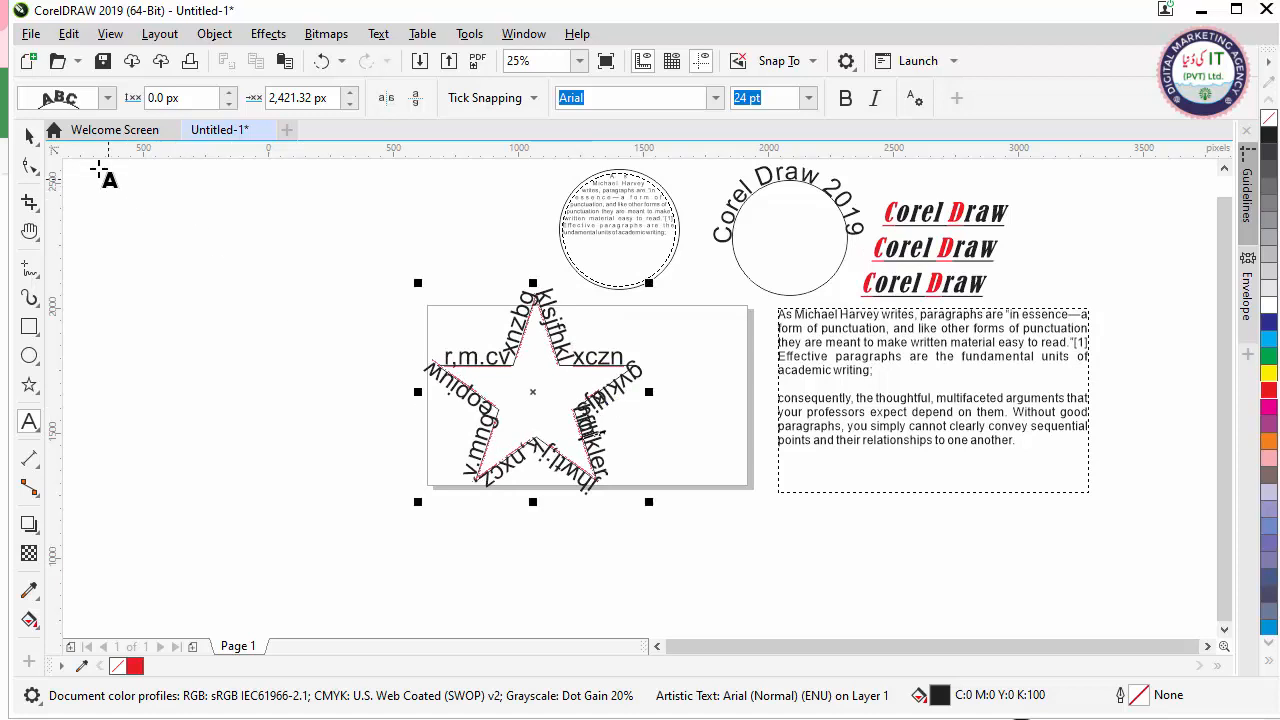
pyautogui.click(31, 134)
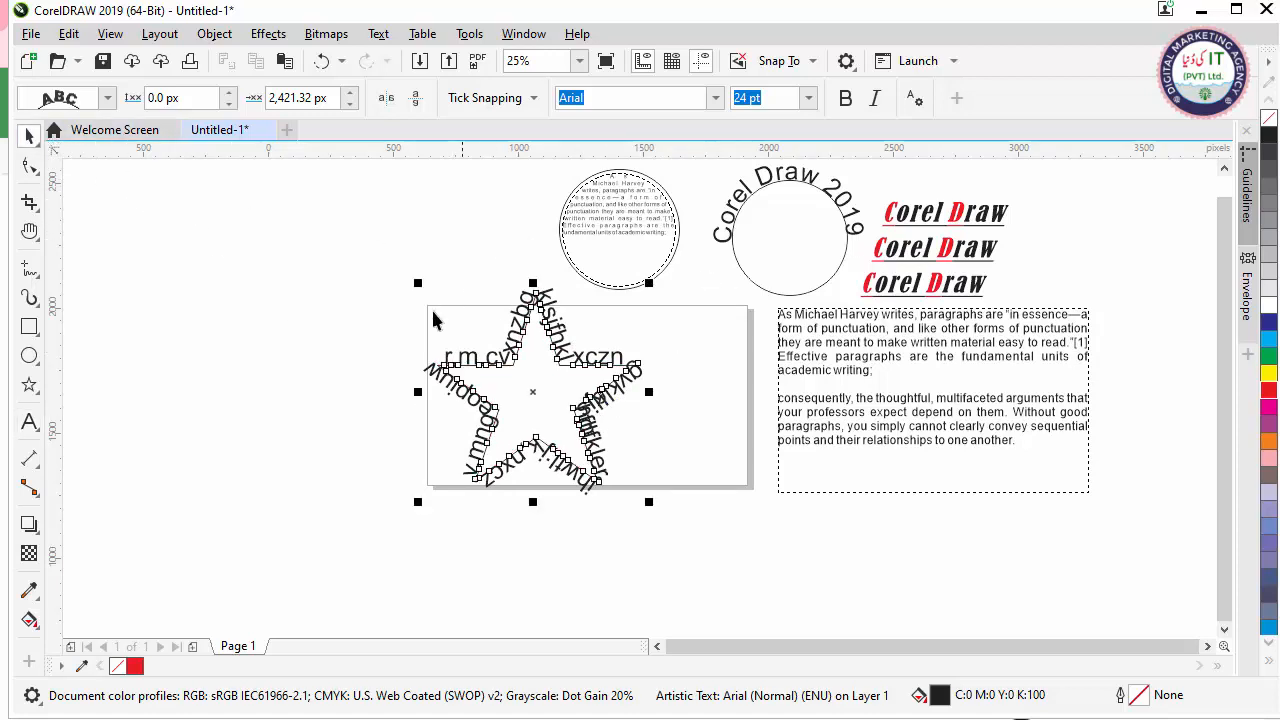
# Move the star together with its path text off the page, into the empty area to the page's left.
pyautogui.moveTo(532, 392); pyautogui.dragTo(377, 384)
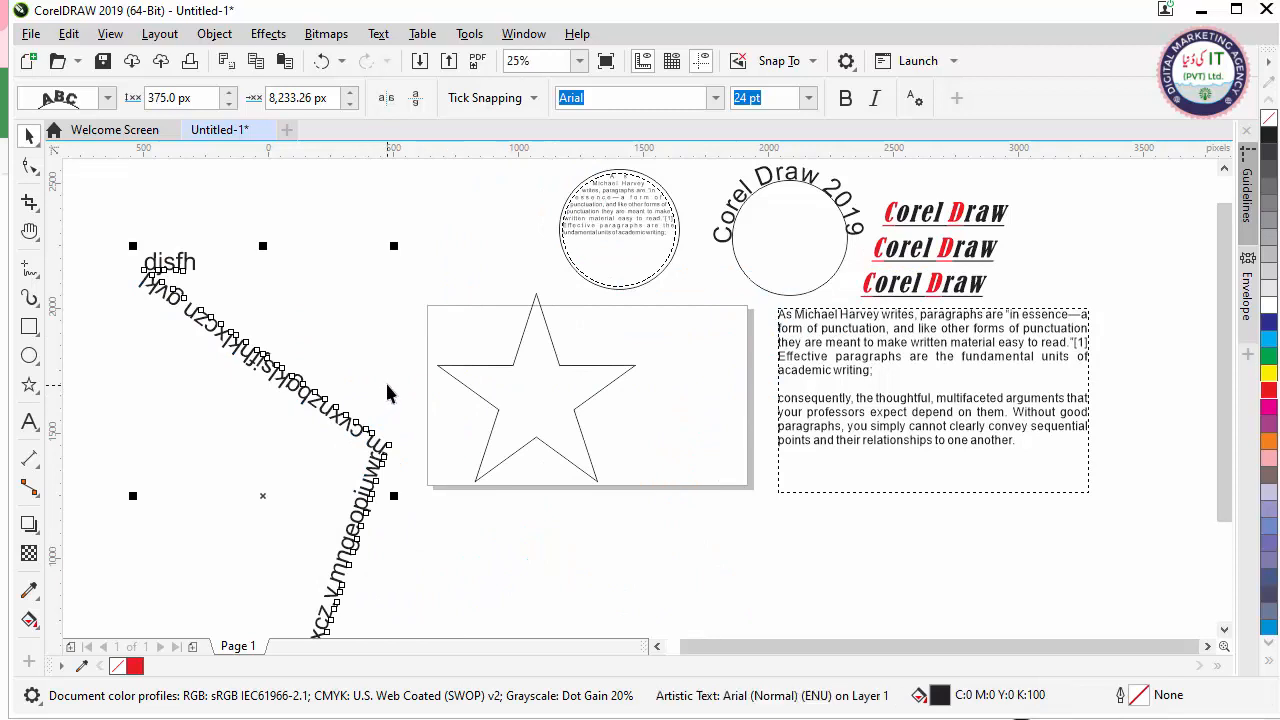
pyautogui.hotkey('ctrl', 'z')
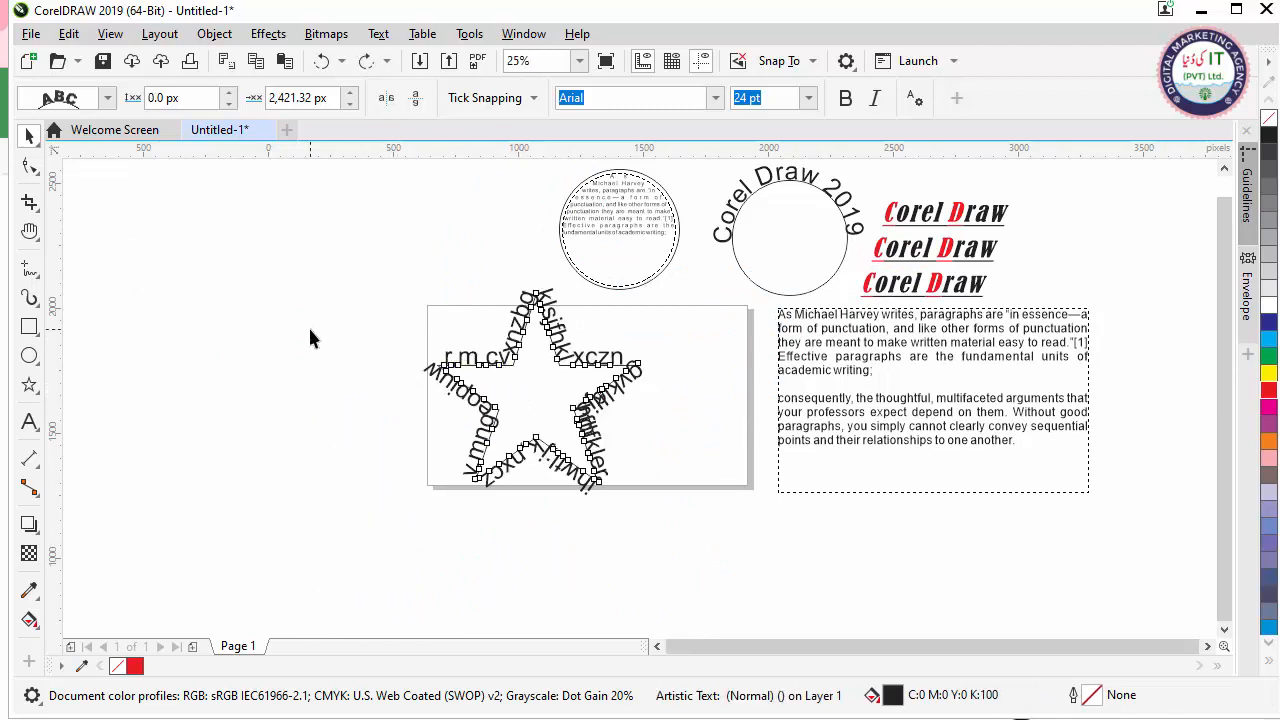
pyautogui.click(308, 332)
pyautogui.click(510, 367)
pyautogui.moveTo(555, 392); pyautogui.dragTo(215, 376)
pyautogui.click(292, 234)
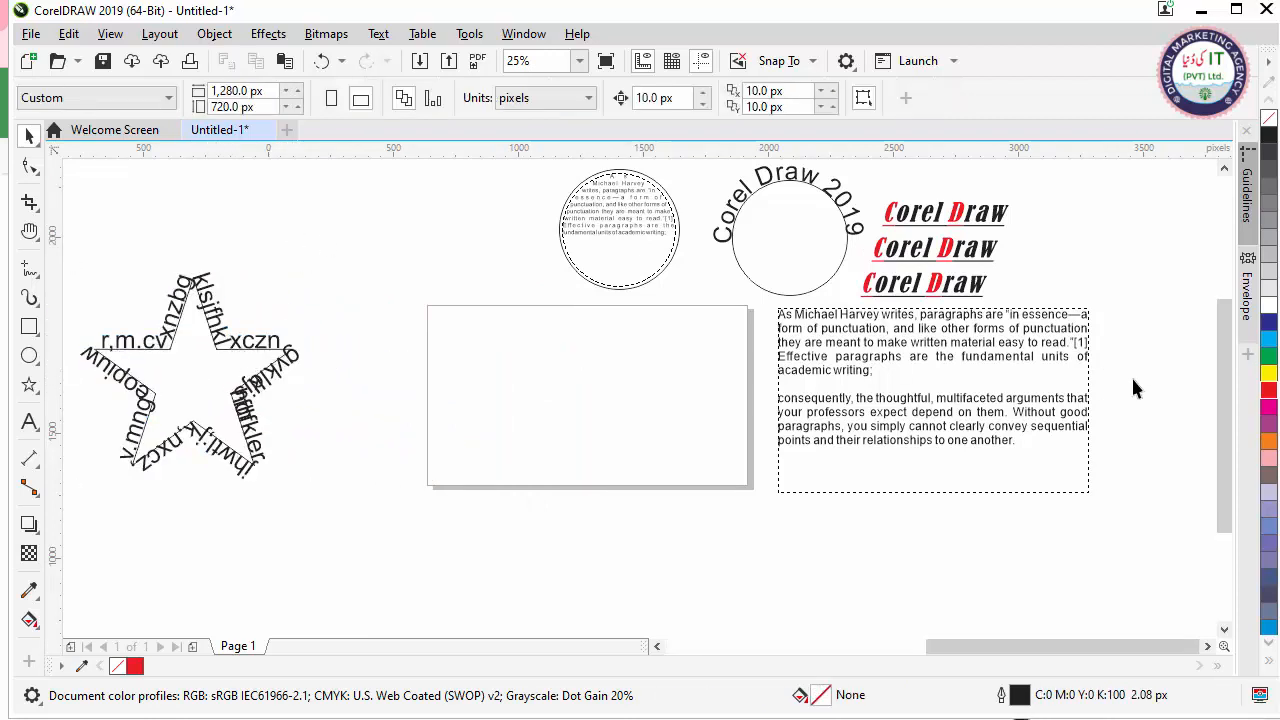
# Change the case of the second paragraph, starting with "consequently", to UPPERCASE.
pyautogui.scroll(1, 1133, 382)
pyautogui.click(684, 440)
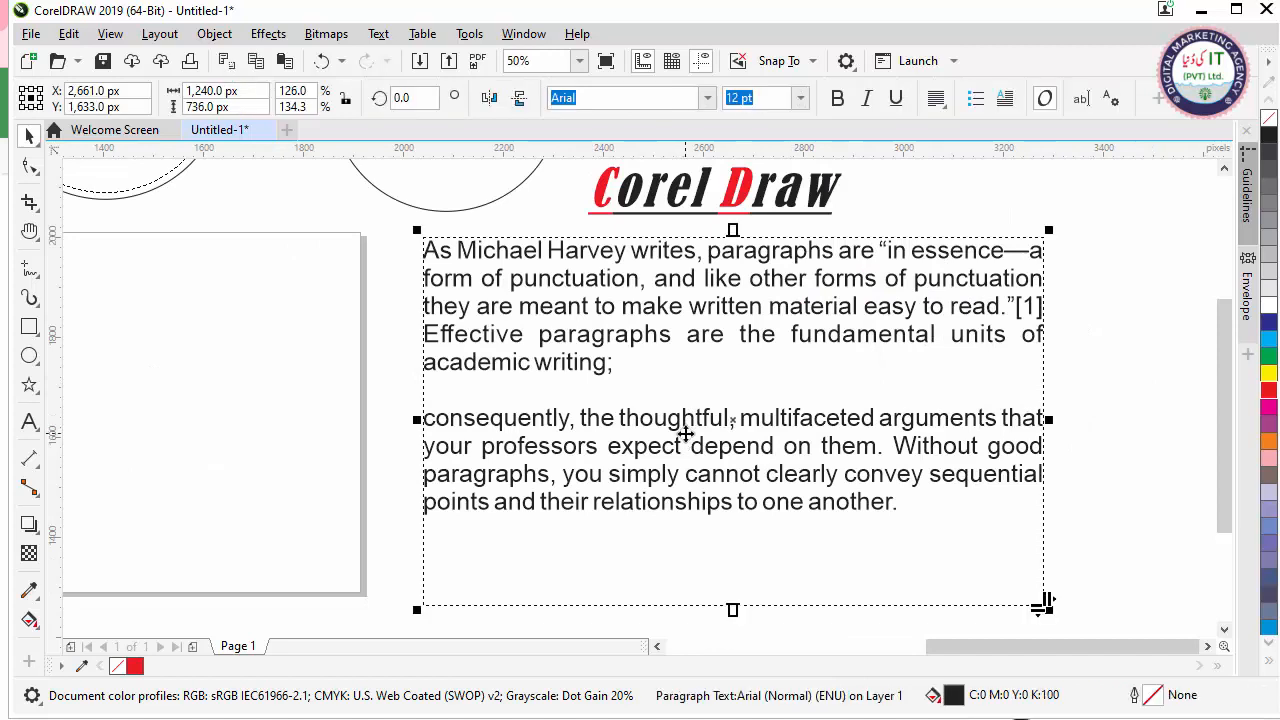
pyautogui.click(408, 364)
pyautogui.click(535, 428)
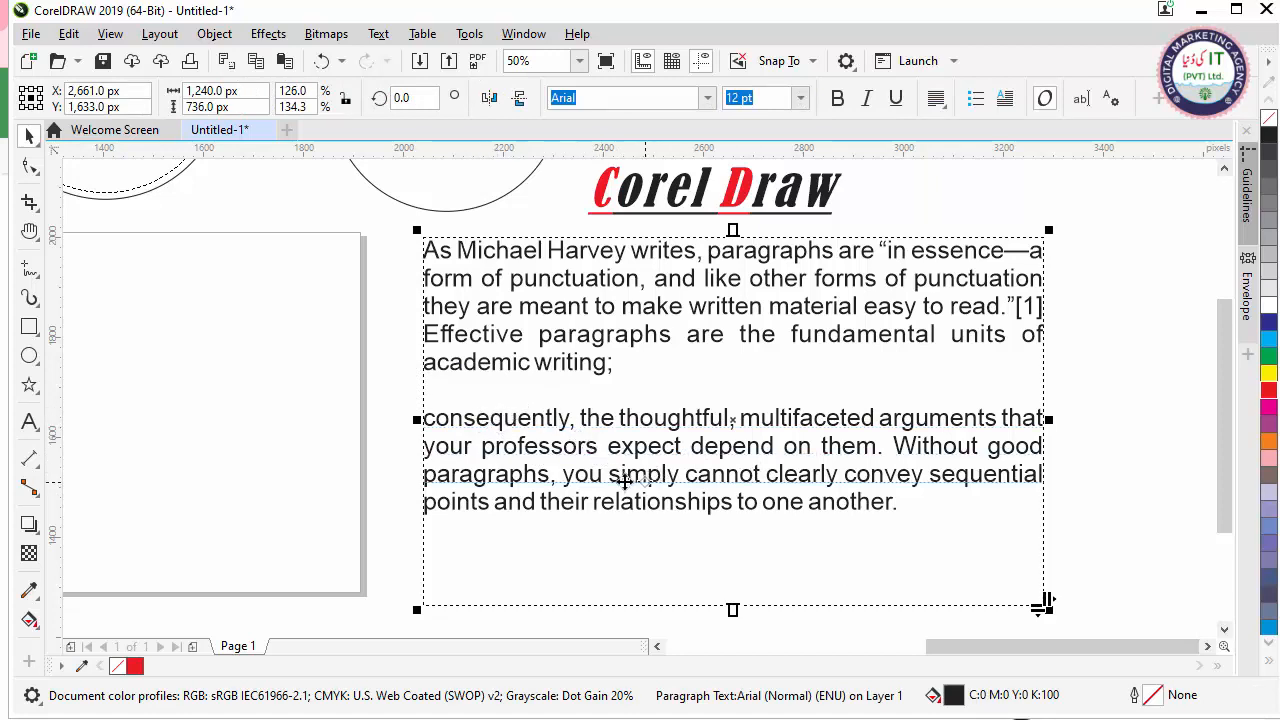
pyautogui.doubleClick(558, 428)
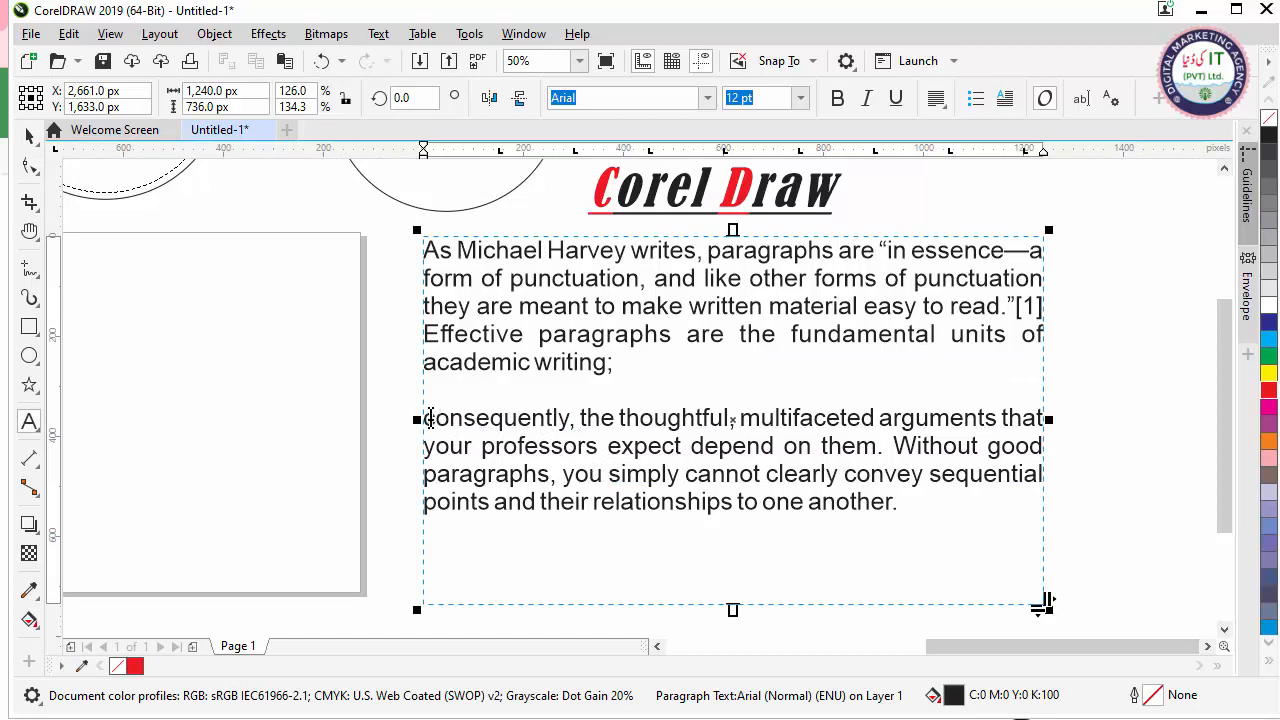
pyautogui.moveTo(424, 418); pyautogui.dragTo(901, 510)
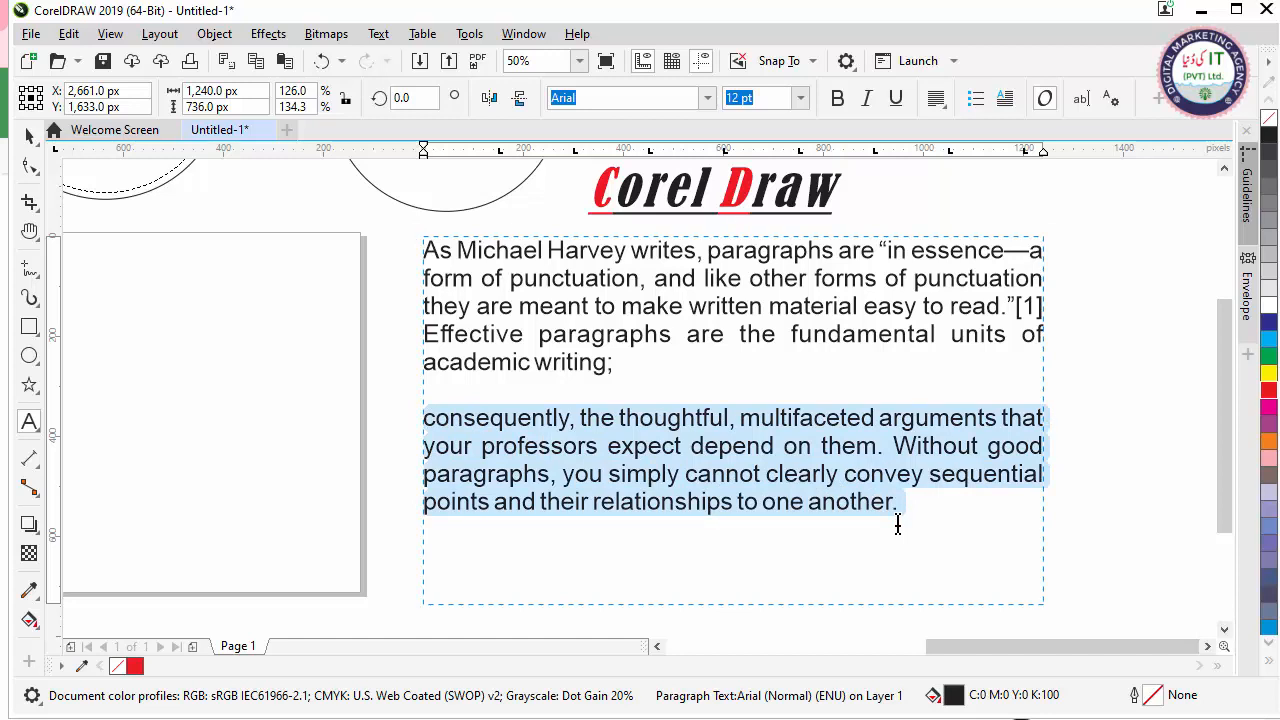
pyautogui.hotkey('shift', 'F3')
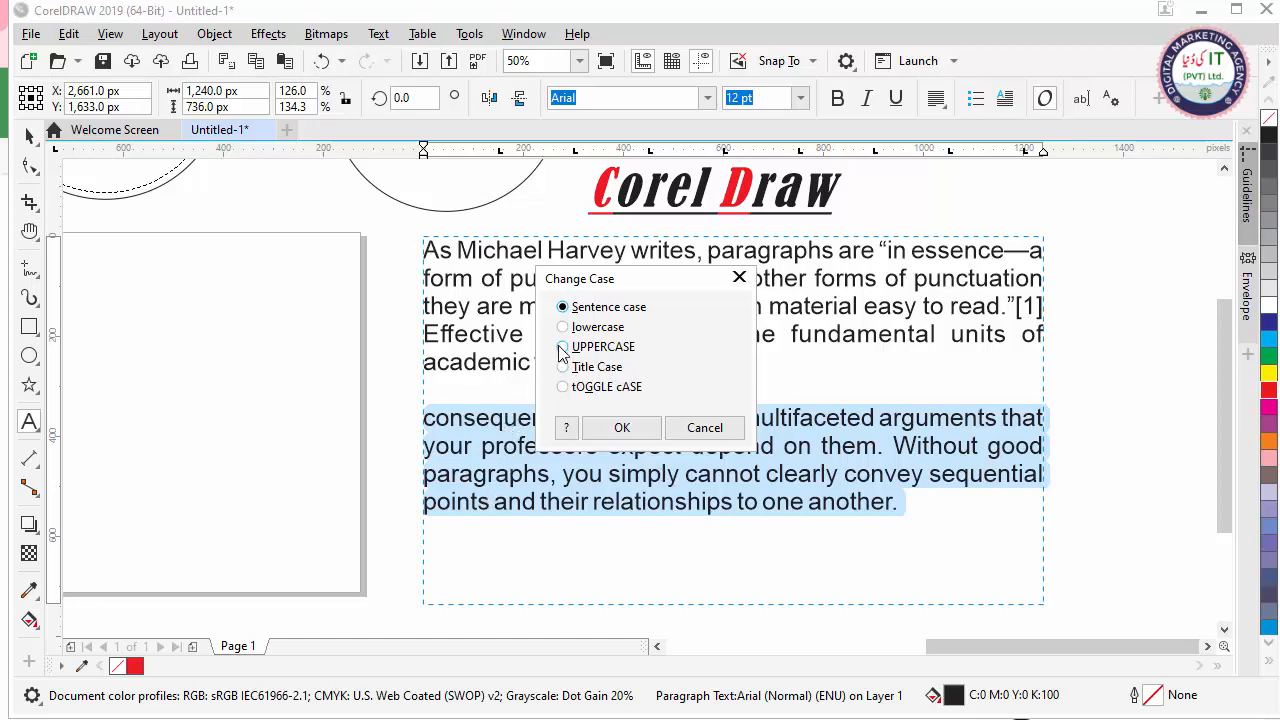
pyautogui.click(622, 427)
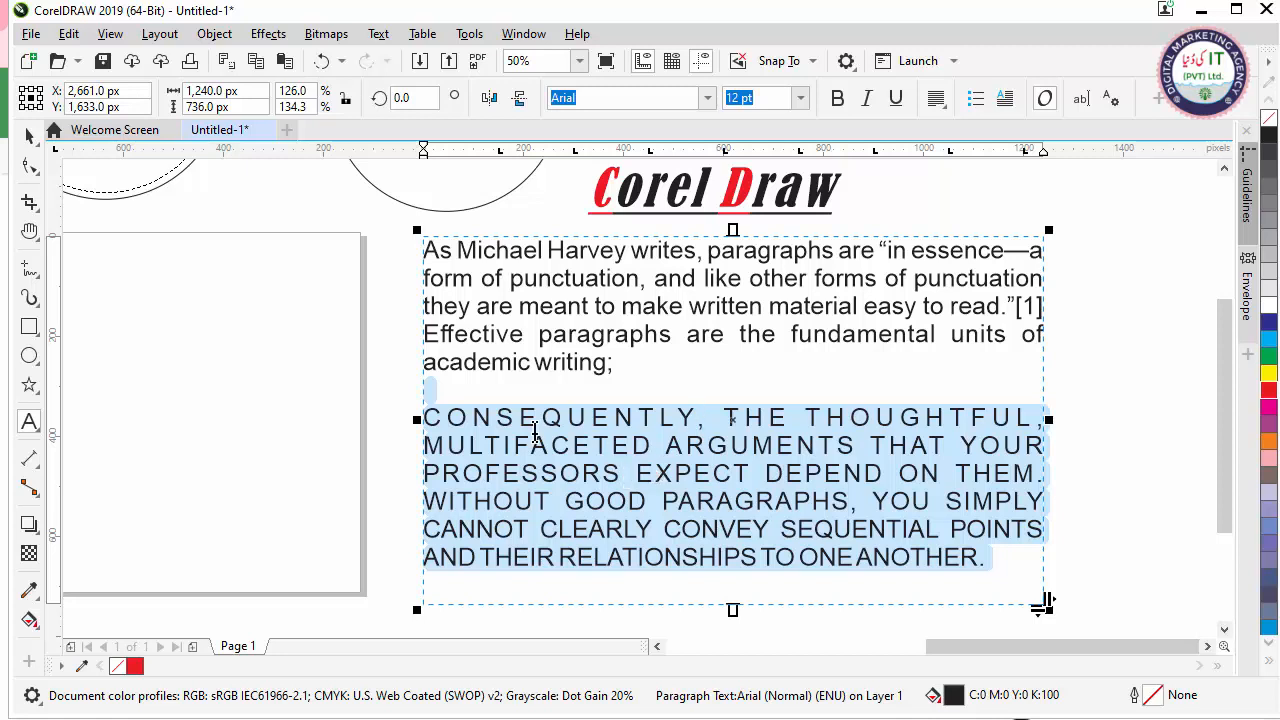
# Change the case of the second paragraph to Title Case and finish editing the text.
pyautogui.hotkey('shift', 'F3')
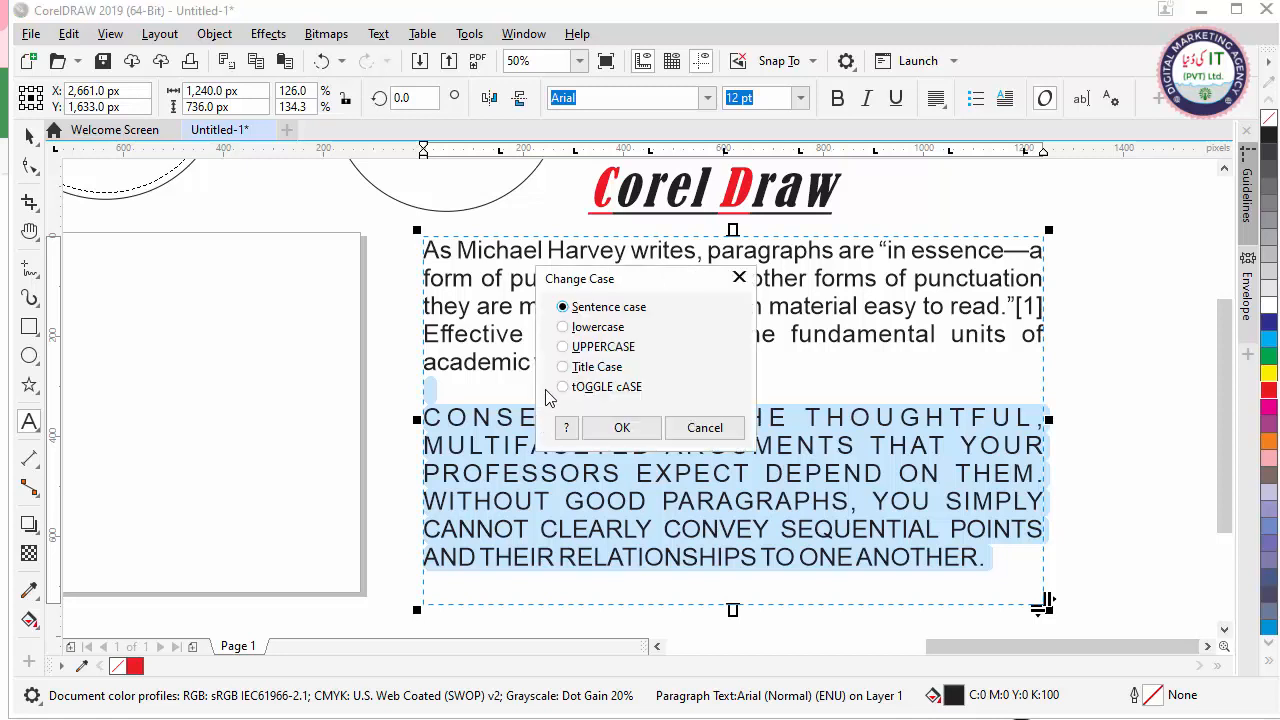
pyautogui.click(572, 367)
pyautogui.click(625, 427)
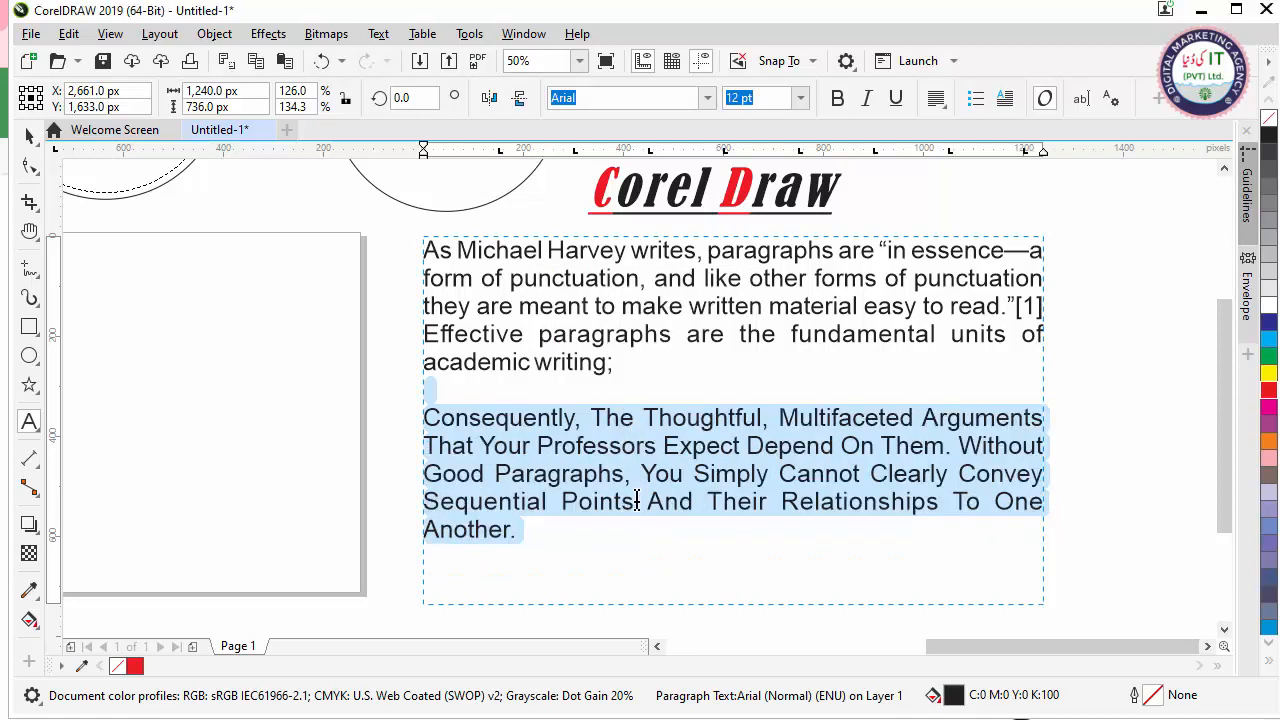
pyautogui.click(29, 135)
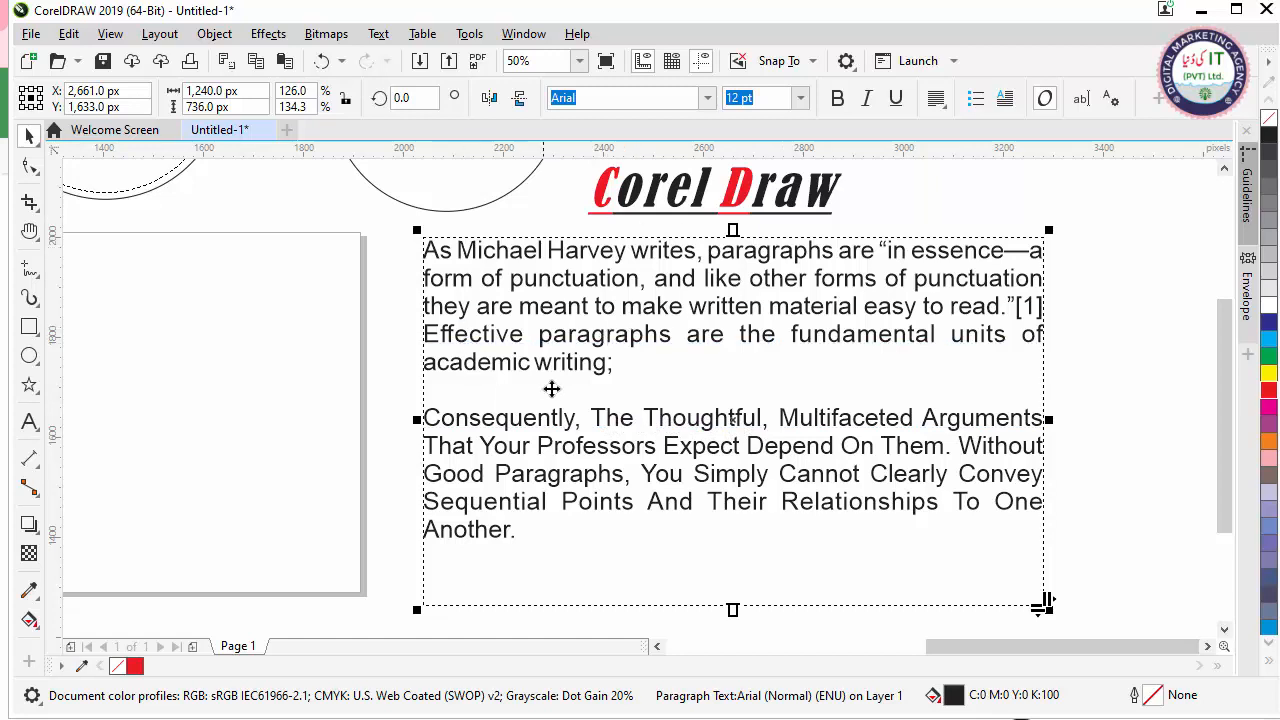
# Draw a circle about 692 px in diameter and move it up so it sits on the page.
pyautogui.click(378, 33)
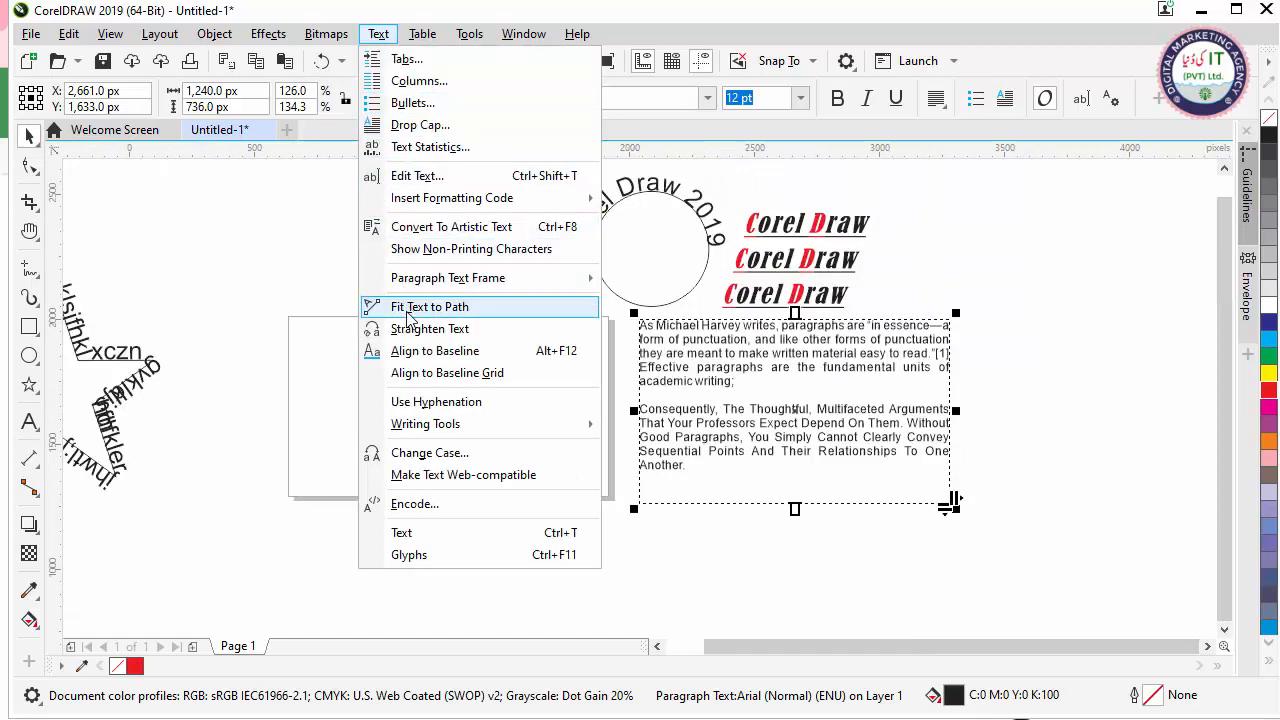
pyautogui.click(270, 308)
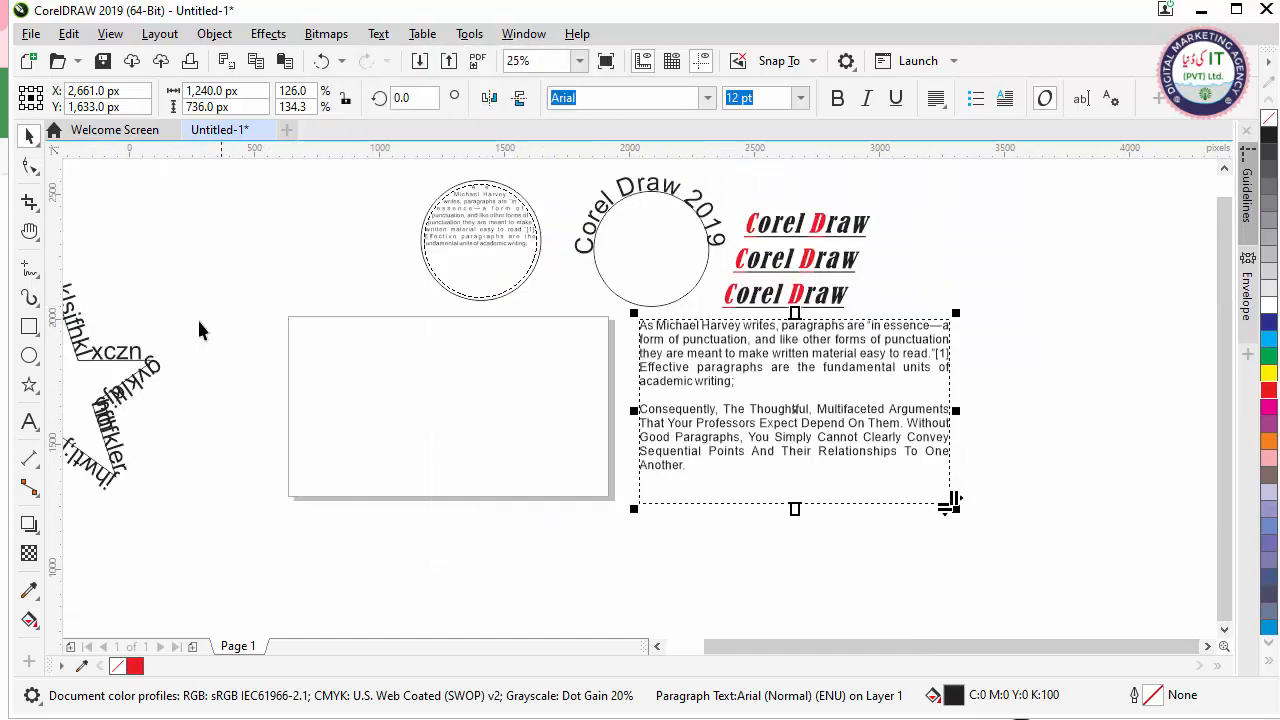
pyautogui.click(29, 355)
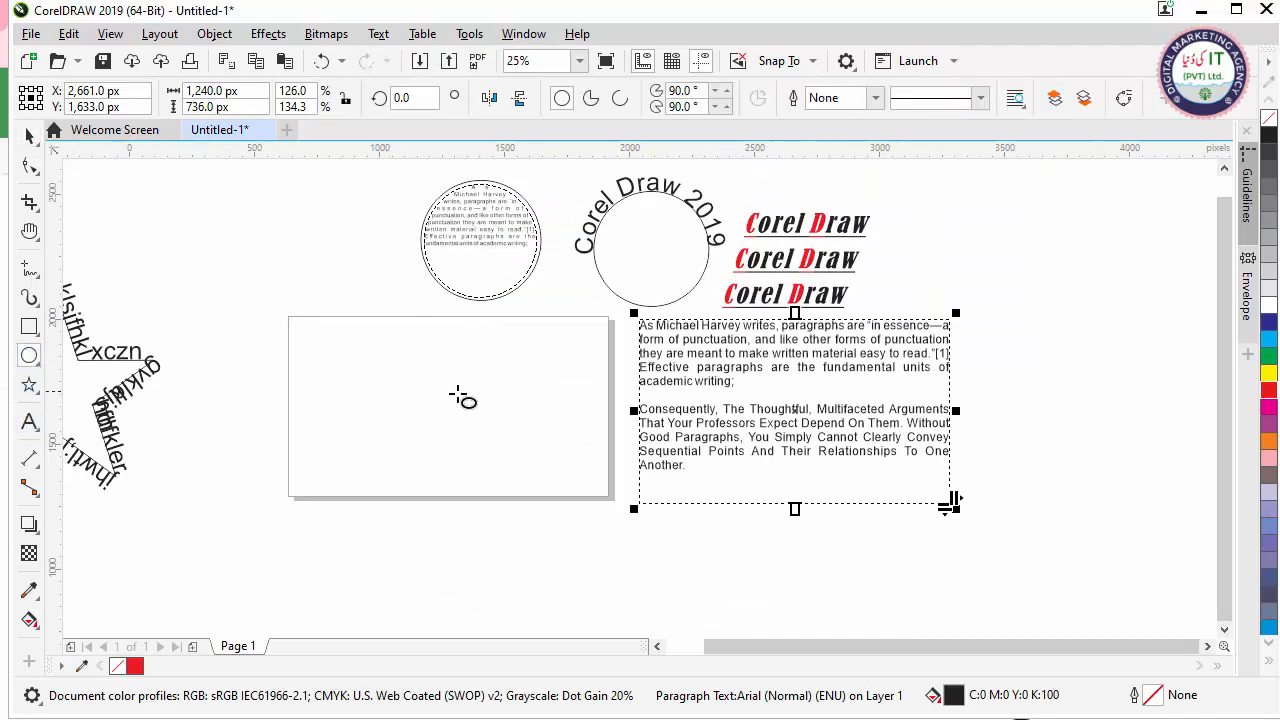
pyautogui.moveTo(396, 370); pyautogui.dragTo(570, 544)
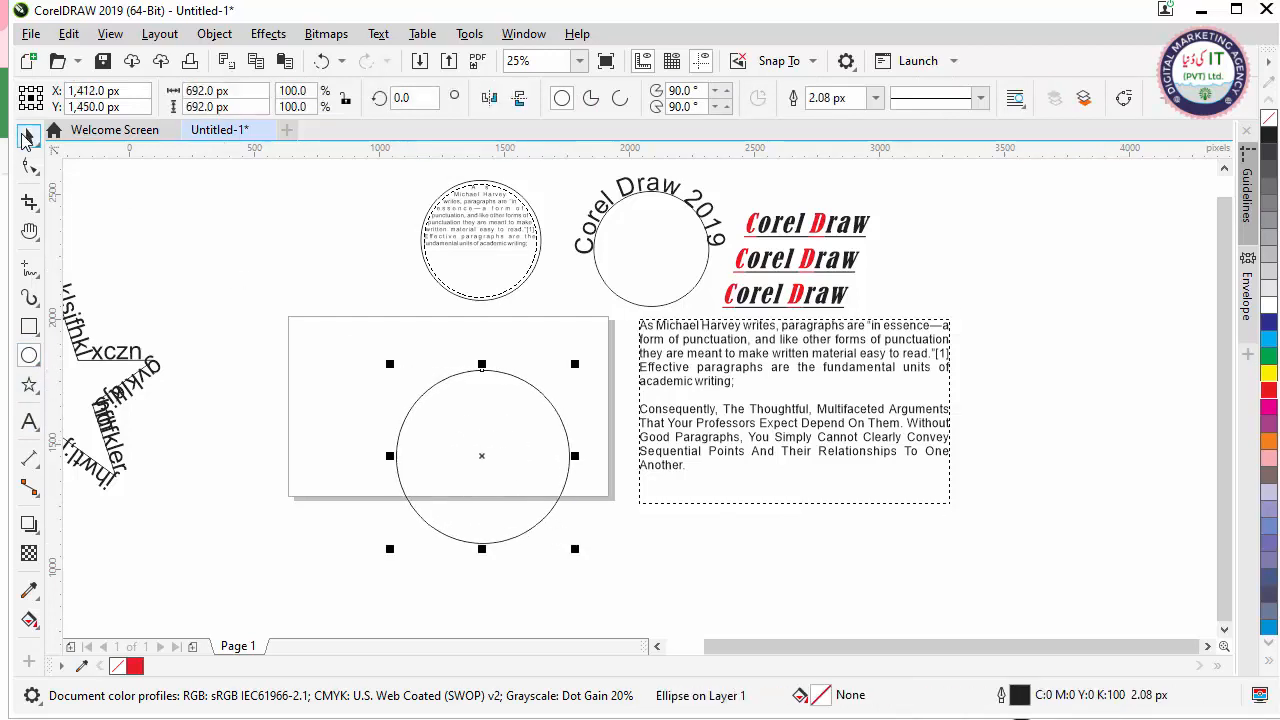
pyautogui.click(29, 135)
pyautogui.moveTo(480, 457); pyautogui.dragTo(441, 405)
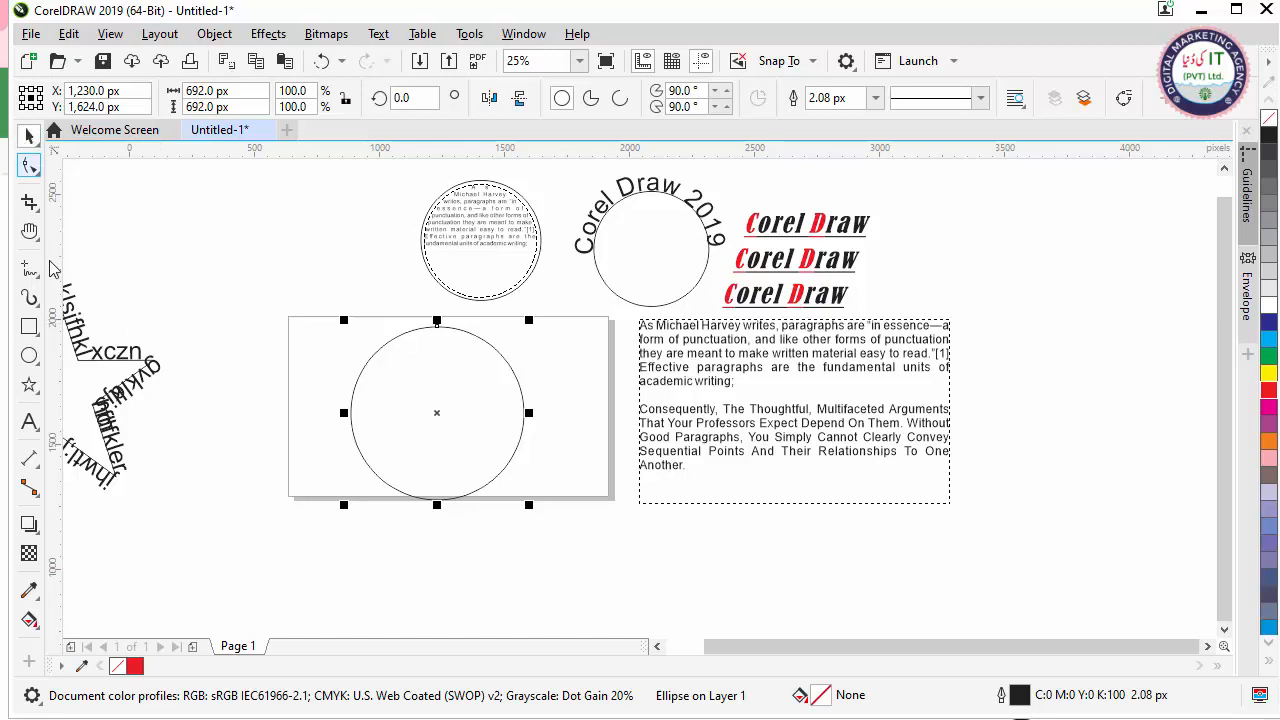
# Add the artistic text "Corel Draw 2019" just below the page.
pyautogui.click(29, 422)
pyautogui.click(231, 518)
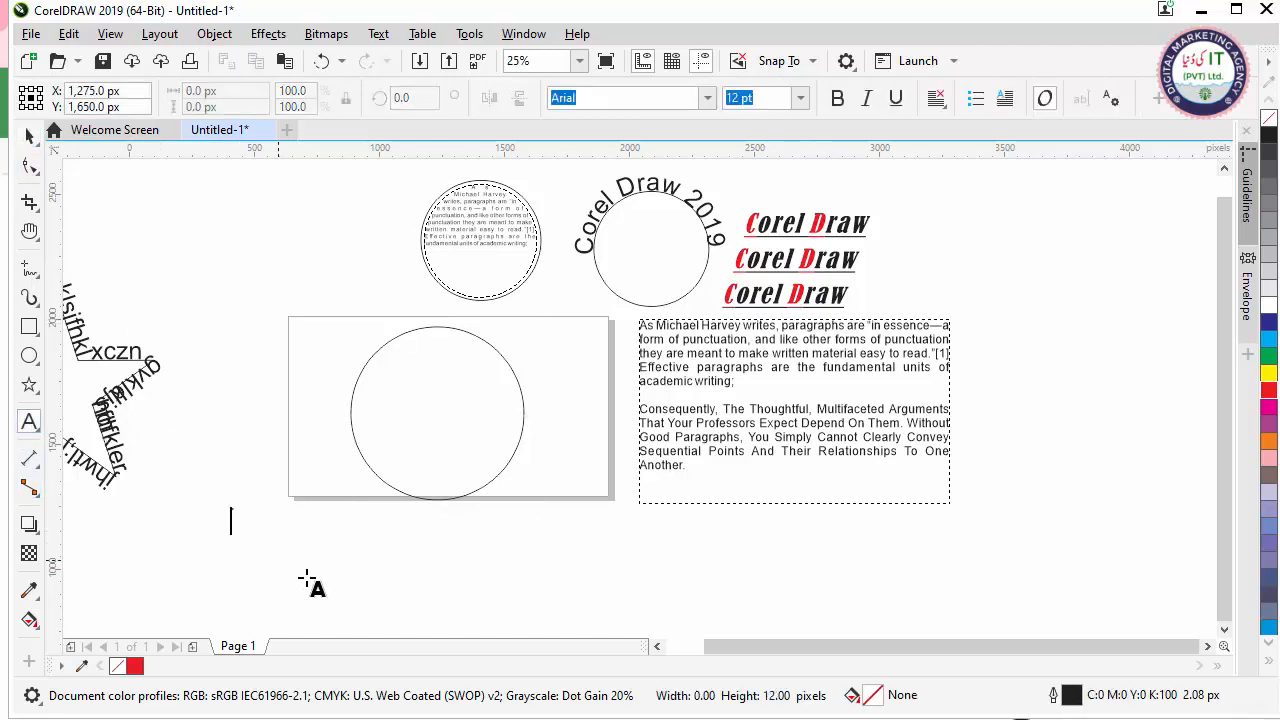
pyautogui.write('Co')
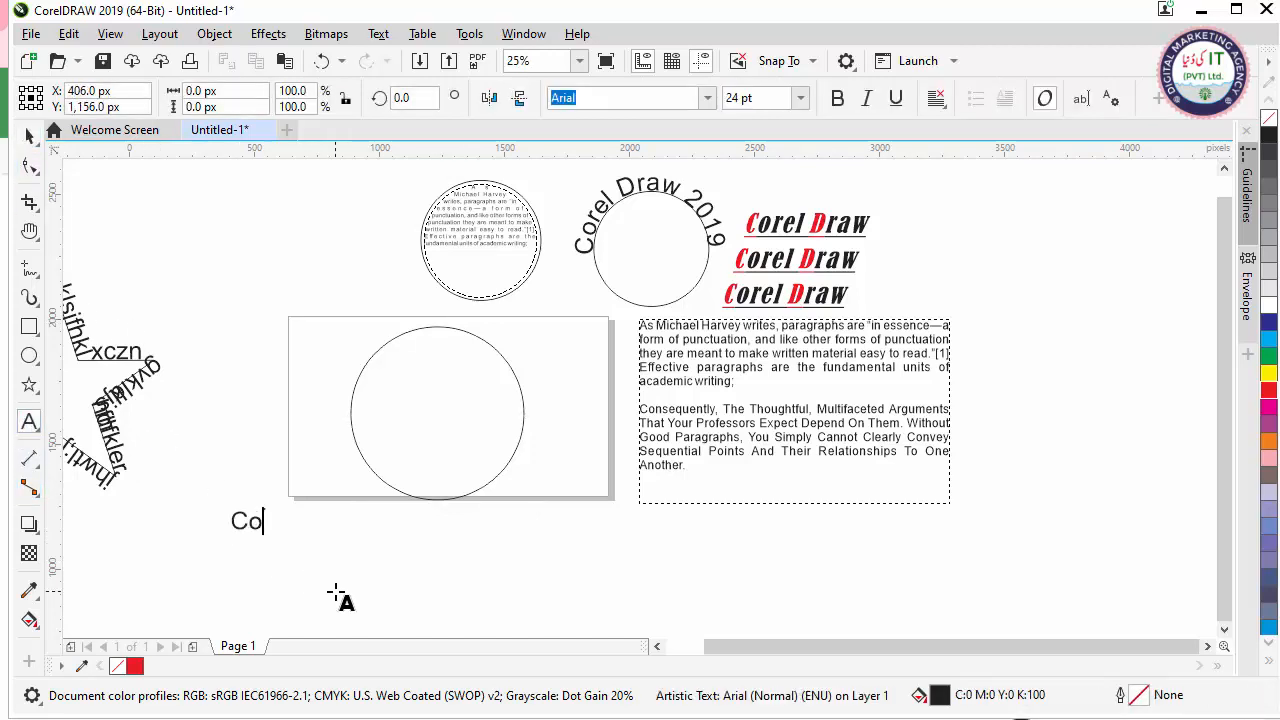
pyautogui.write('rel')
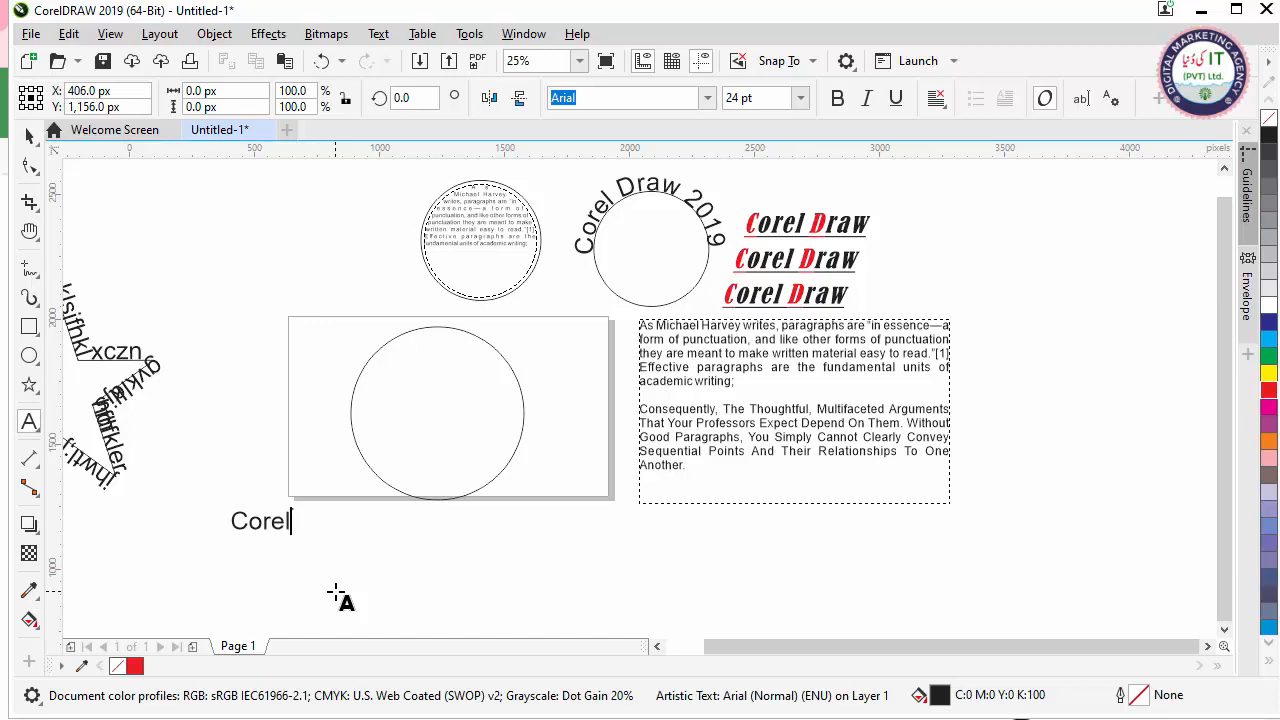
pyautogui.write(' Draw 2019')
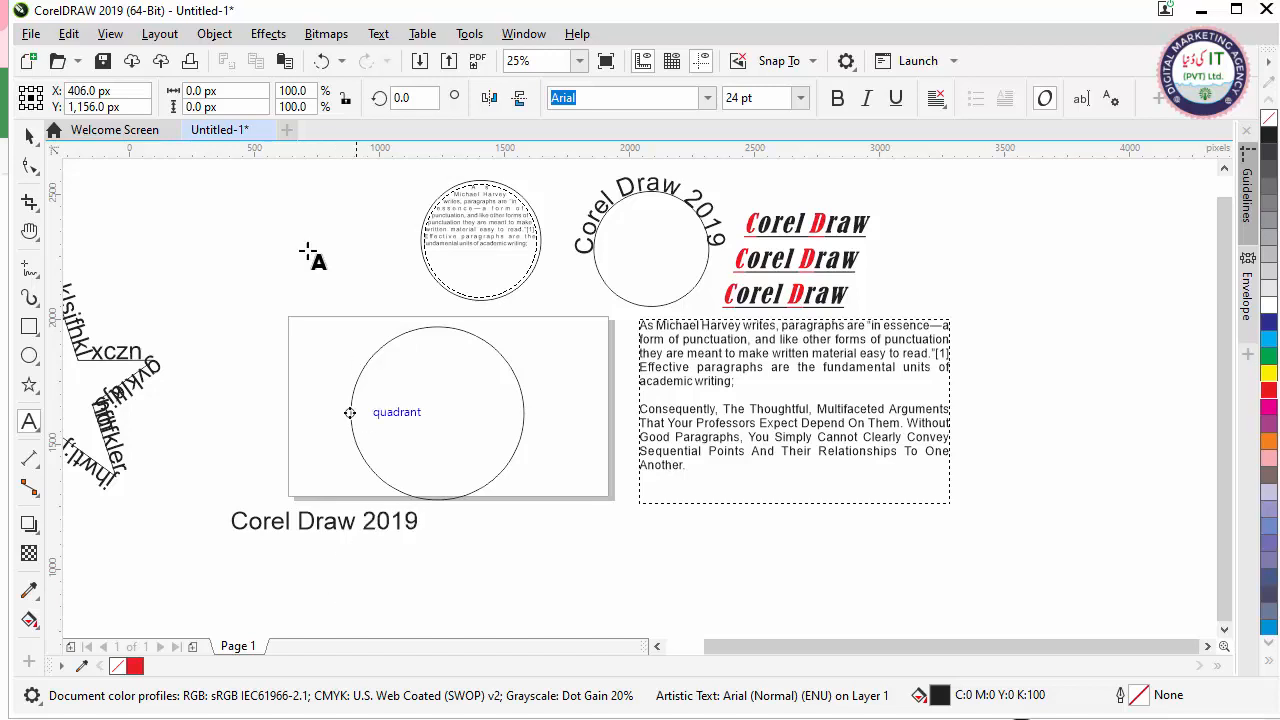
# Fit the "Corel Draw 2019" text to the new circle's path, centred over the outside of its upper arc.
pyautogui.click(29, 135)
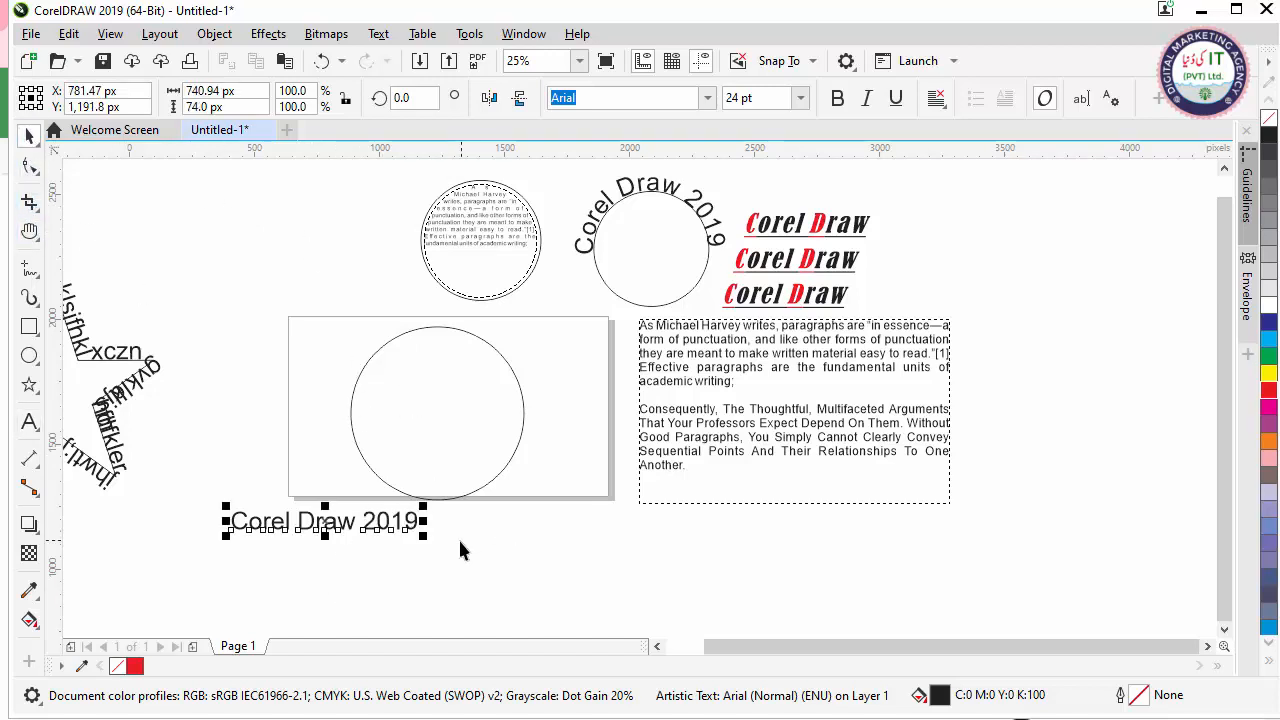
pyautogui.click(378, 35)
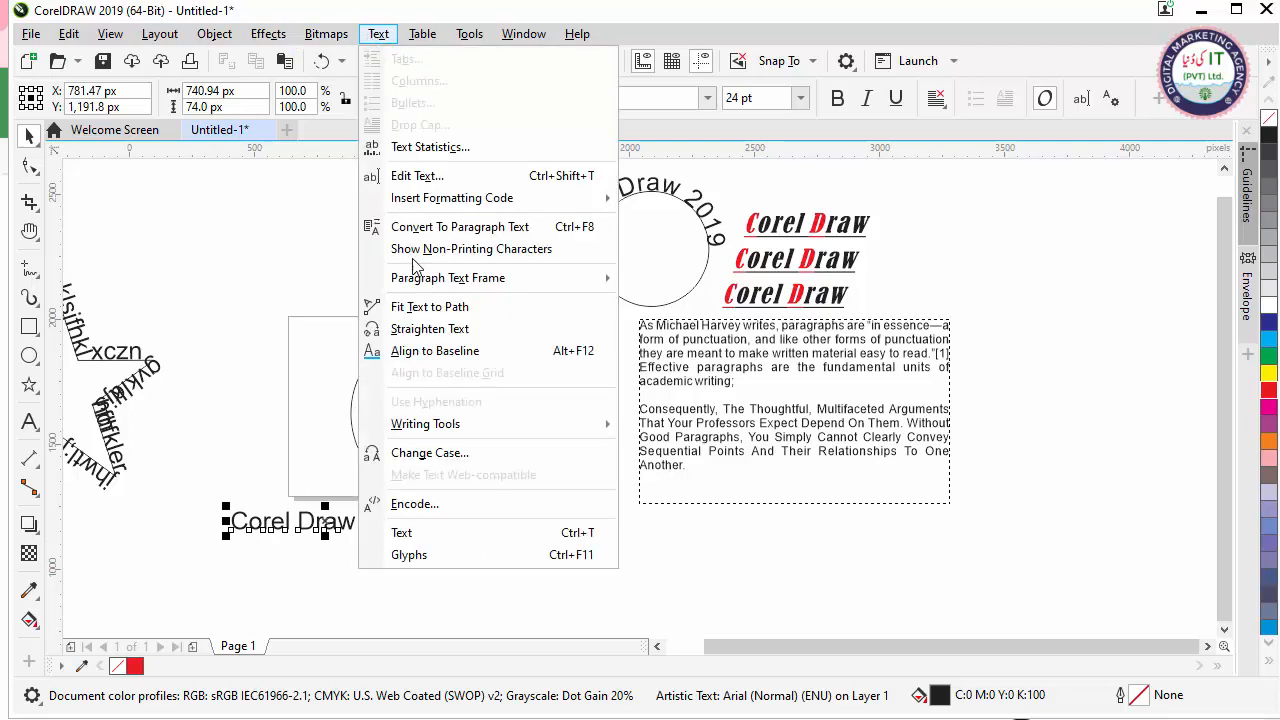
pyautogui.click(426, 304)
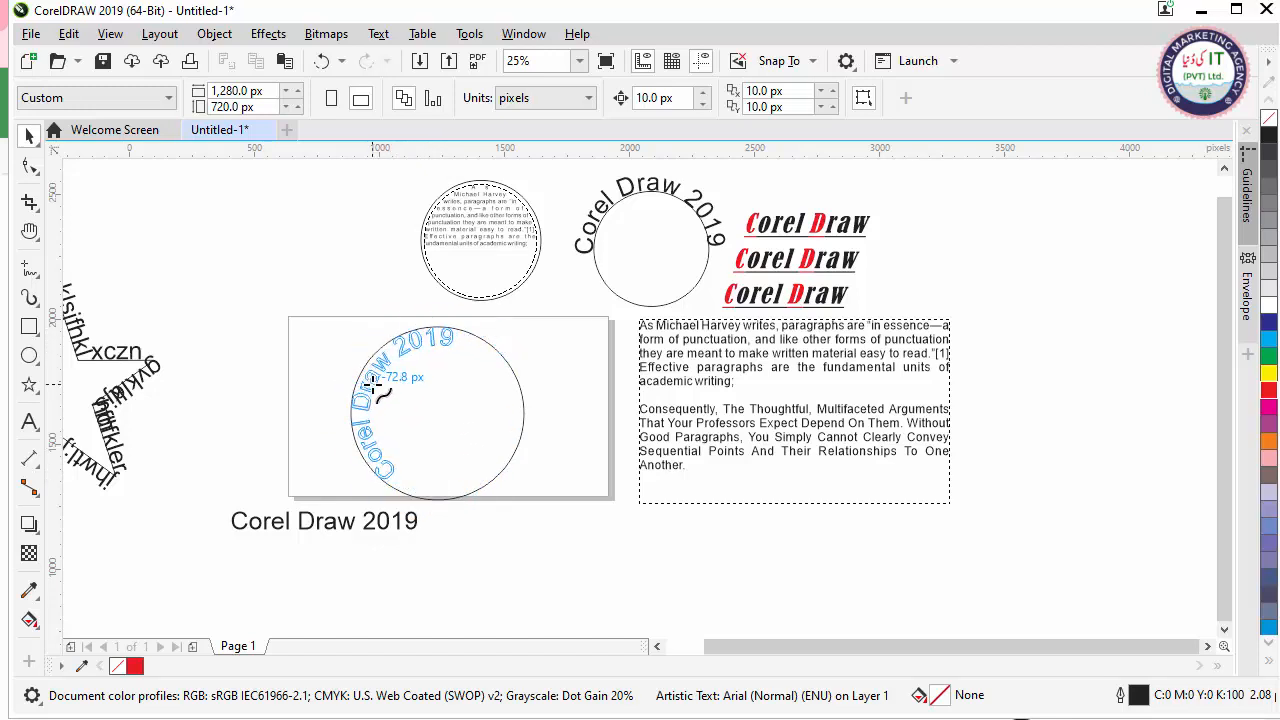
pyautogui.click(437, 322)
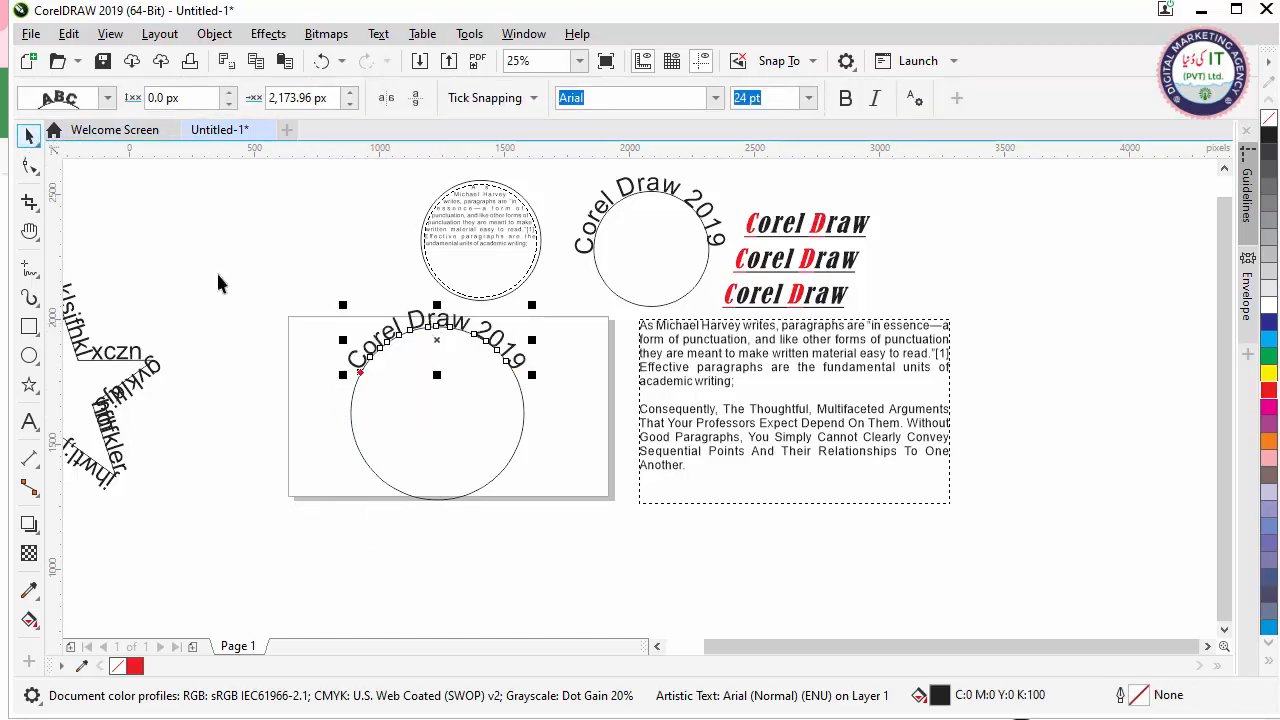
# Select only the text on the new circle and move it around to the circle's lower arc, offset about 37.5 px outward.
pyautogui.click(240, 340)
pyautogui.click(442, 453)
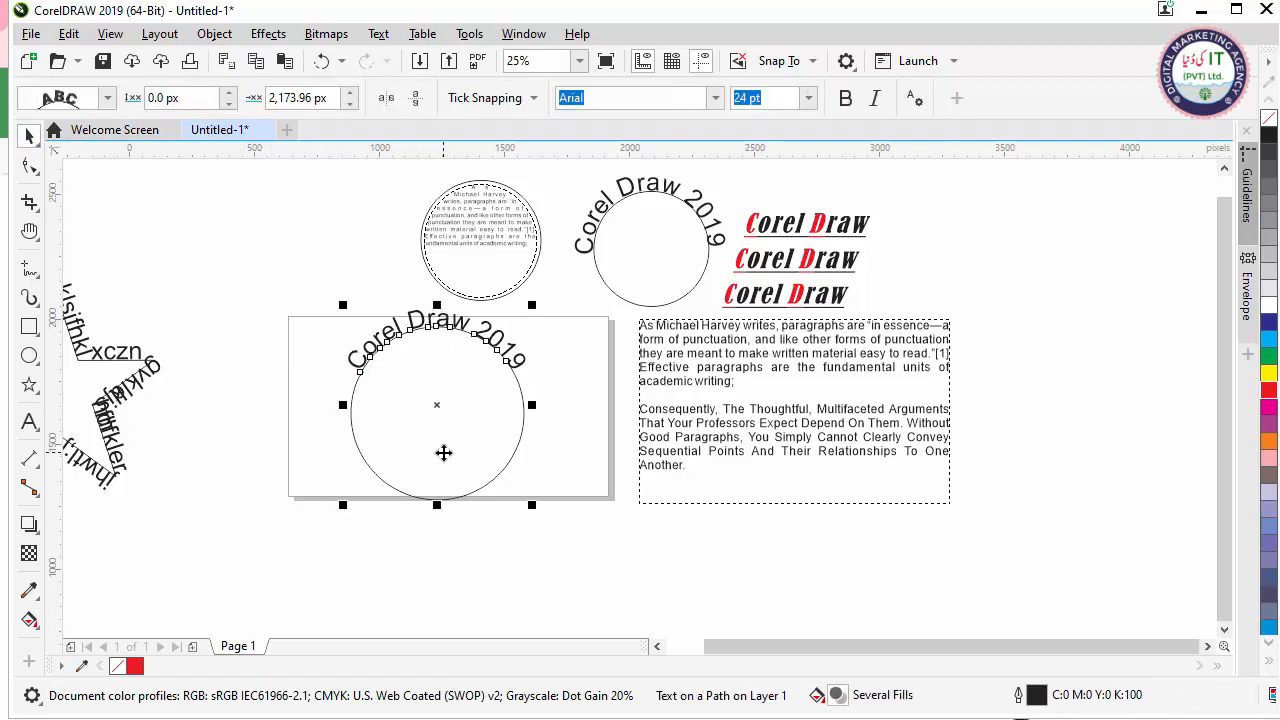
pyautogui.click(248, 236)
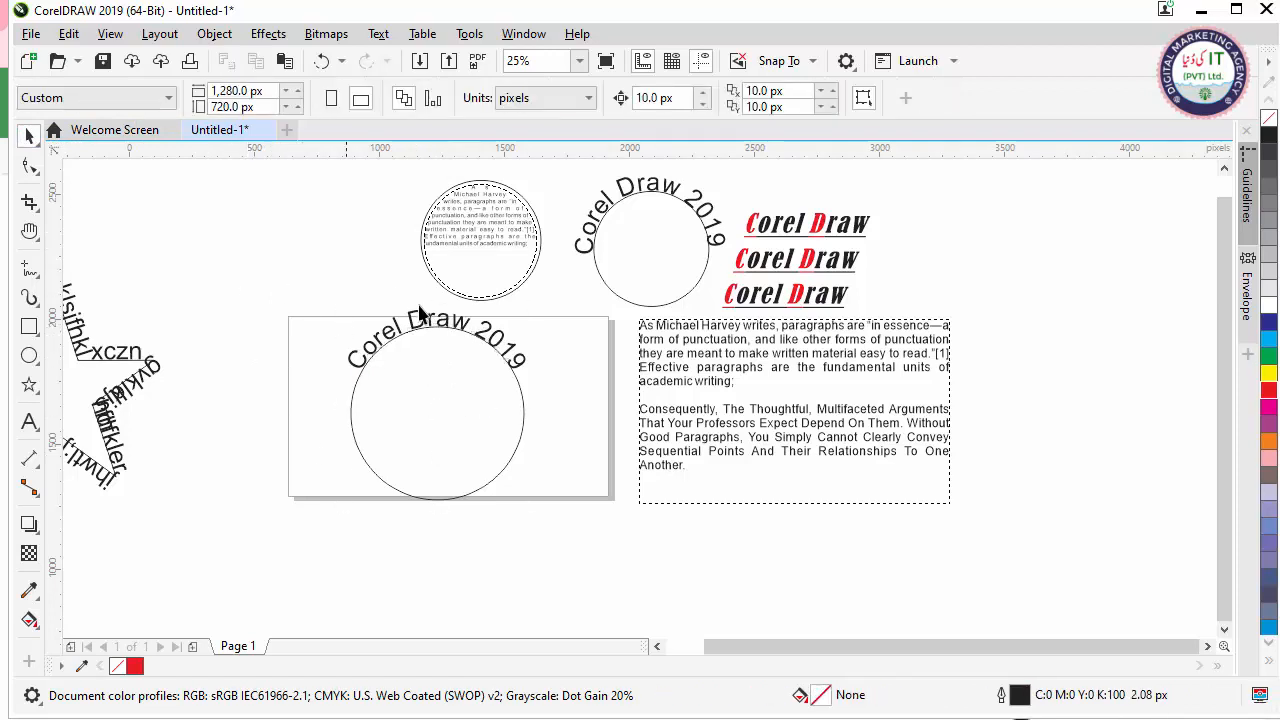
pyautogui.click(427, 328)
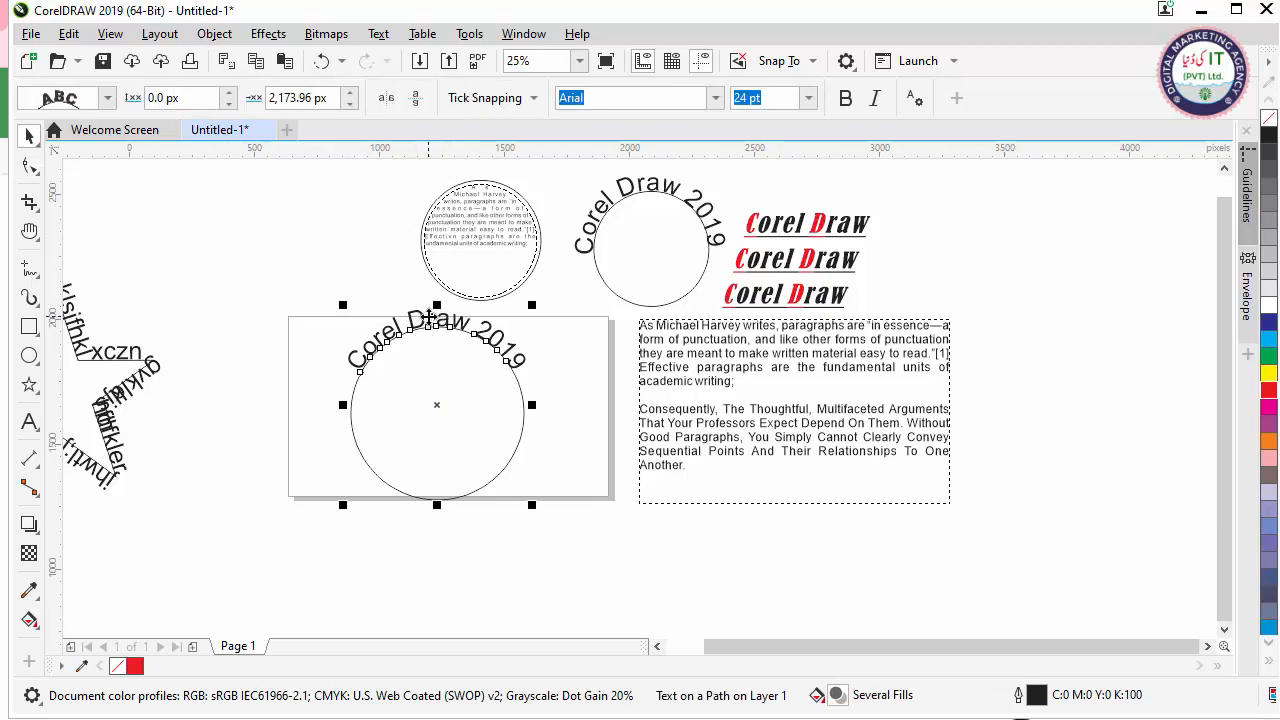
pyautogui.keyDown('ctrl'); pyautogui.click(430, 325); pyautogui.keyUp('ctrl')
pyautogui.moveTo(430, 325); pyautogui.dragTo(433, 516)
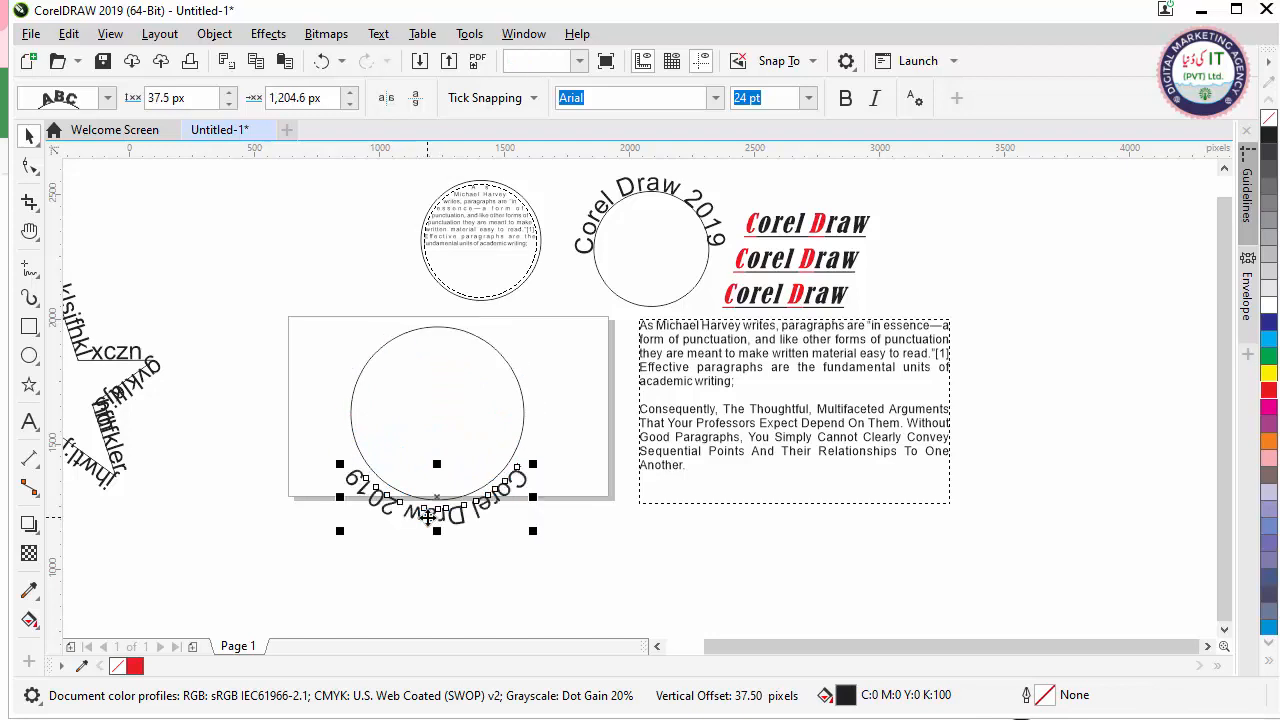
# Deselect the text on the circle and look over the text samples on and around the page.
pyautogui.click(271, 545)
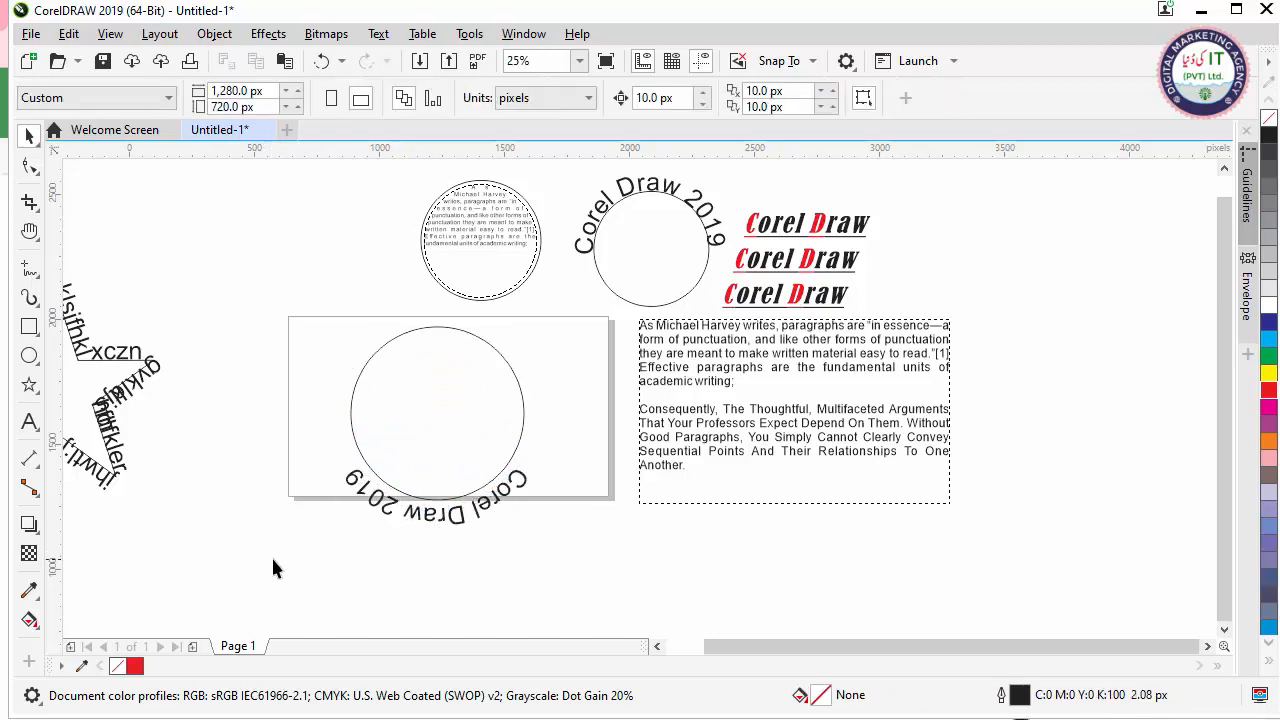
pyautogui.scroll(-3, 420, 487)
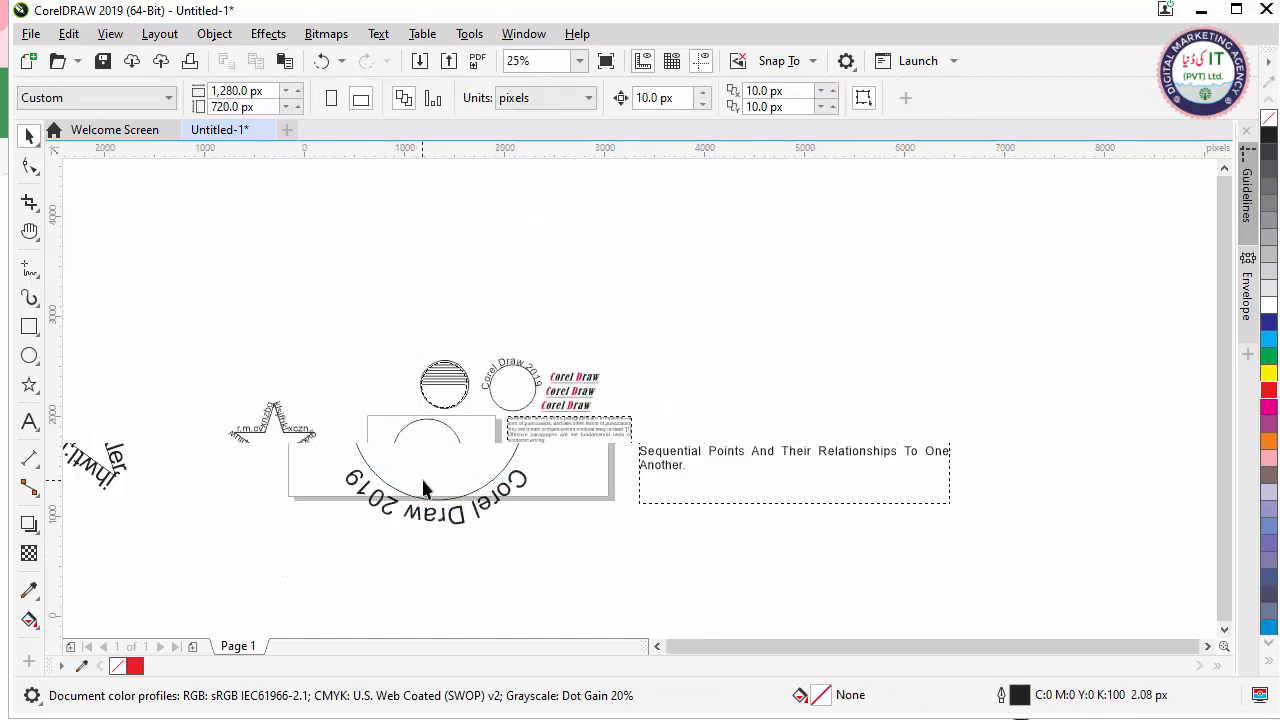
pyautogui.scroll(3, 447, 487)
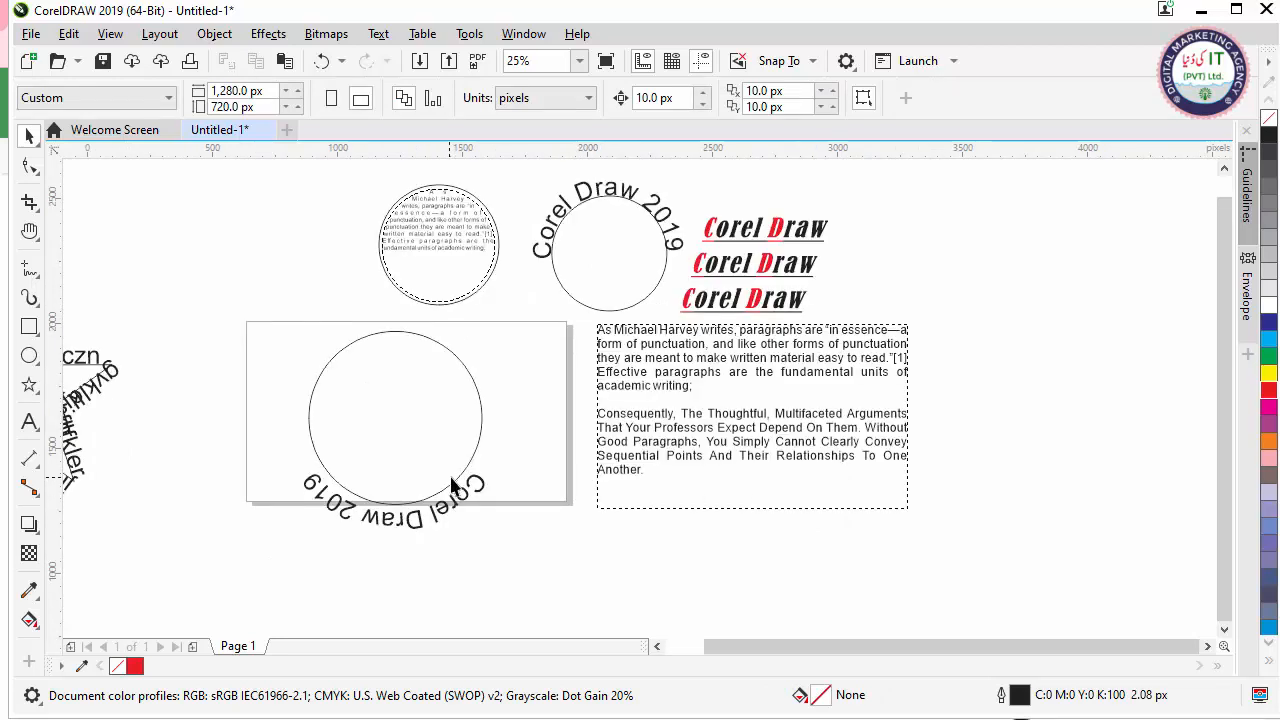
pyautogui.scroll(-3, 380, 448)
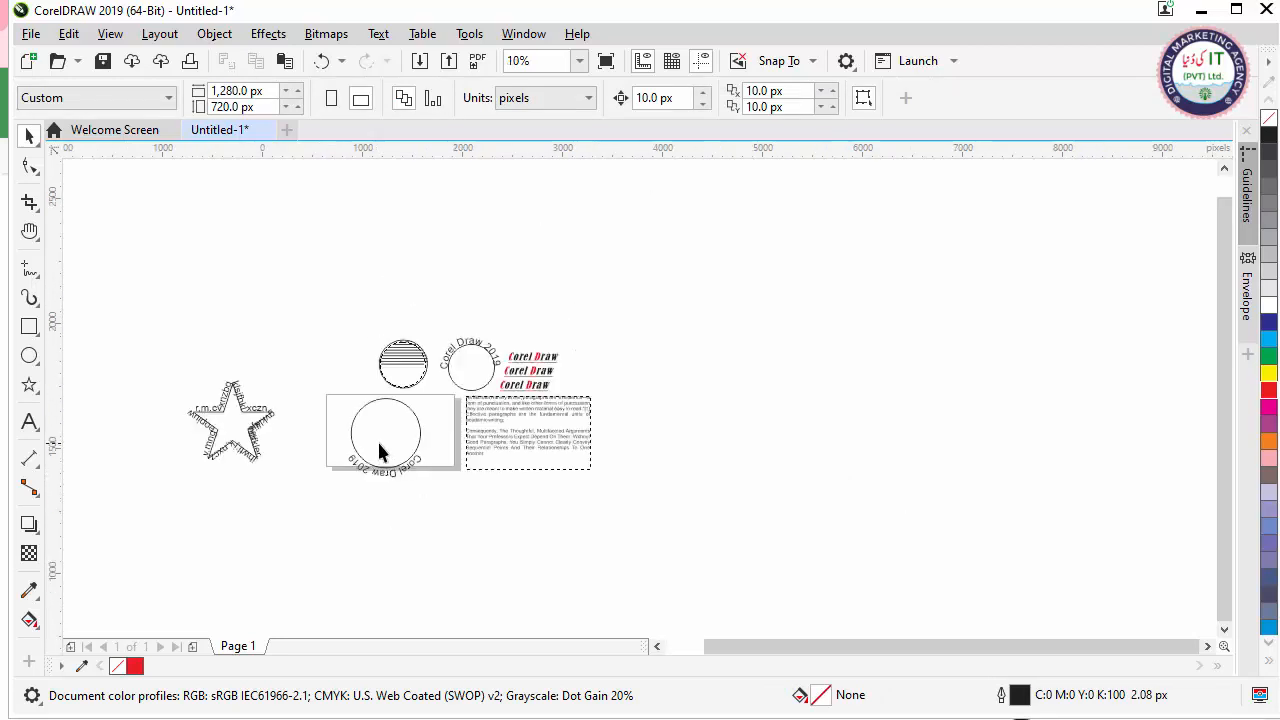
pyautogui.scroll(3, 380, 448)
pyautogui.scroll(-3, 385, 432)
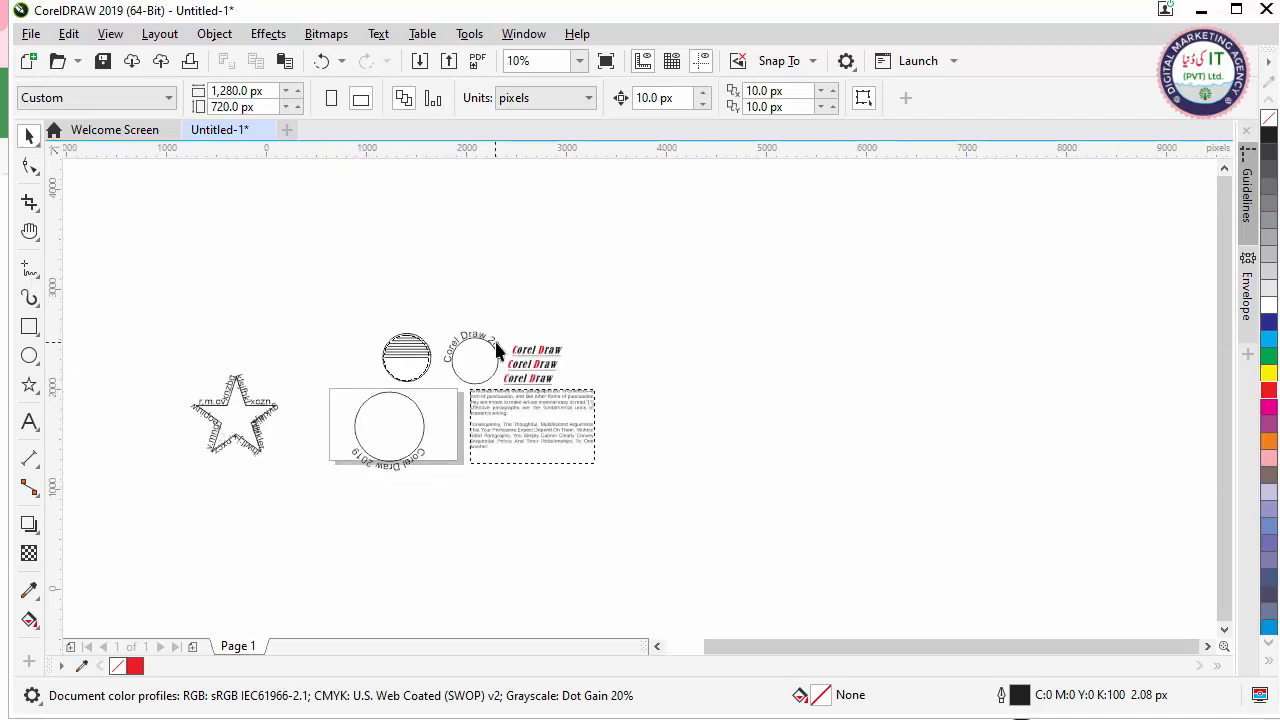
pyautogui.scroll(3, 497, 345)
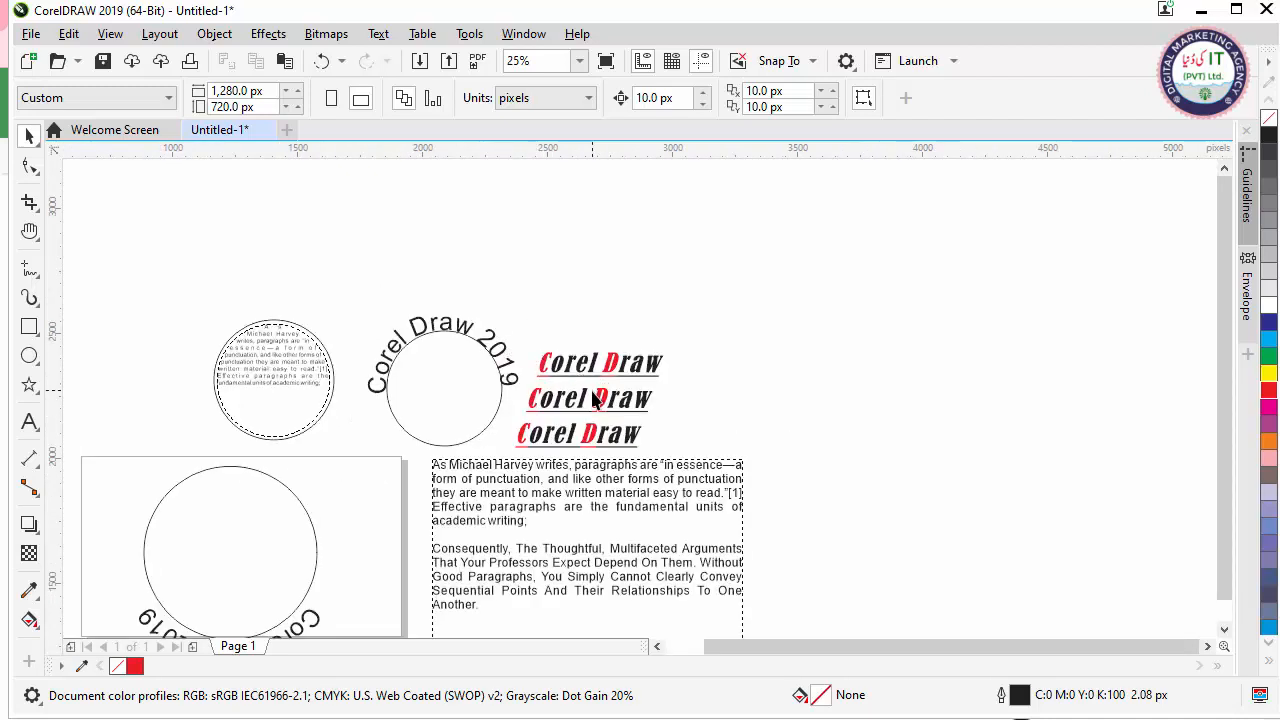